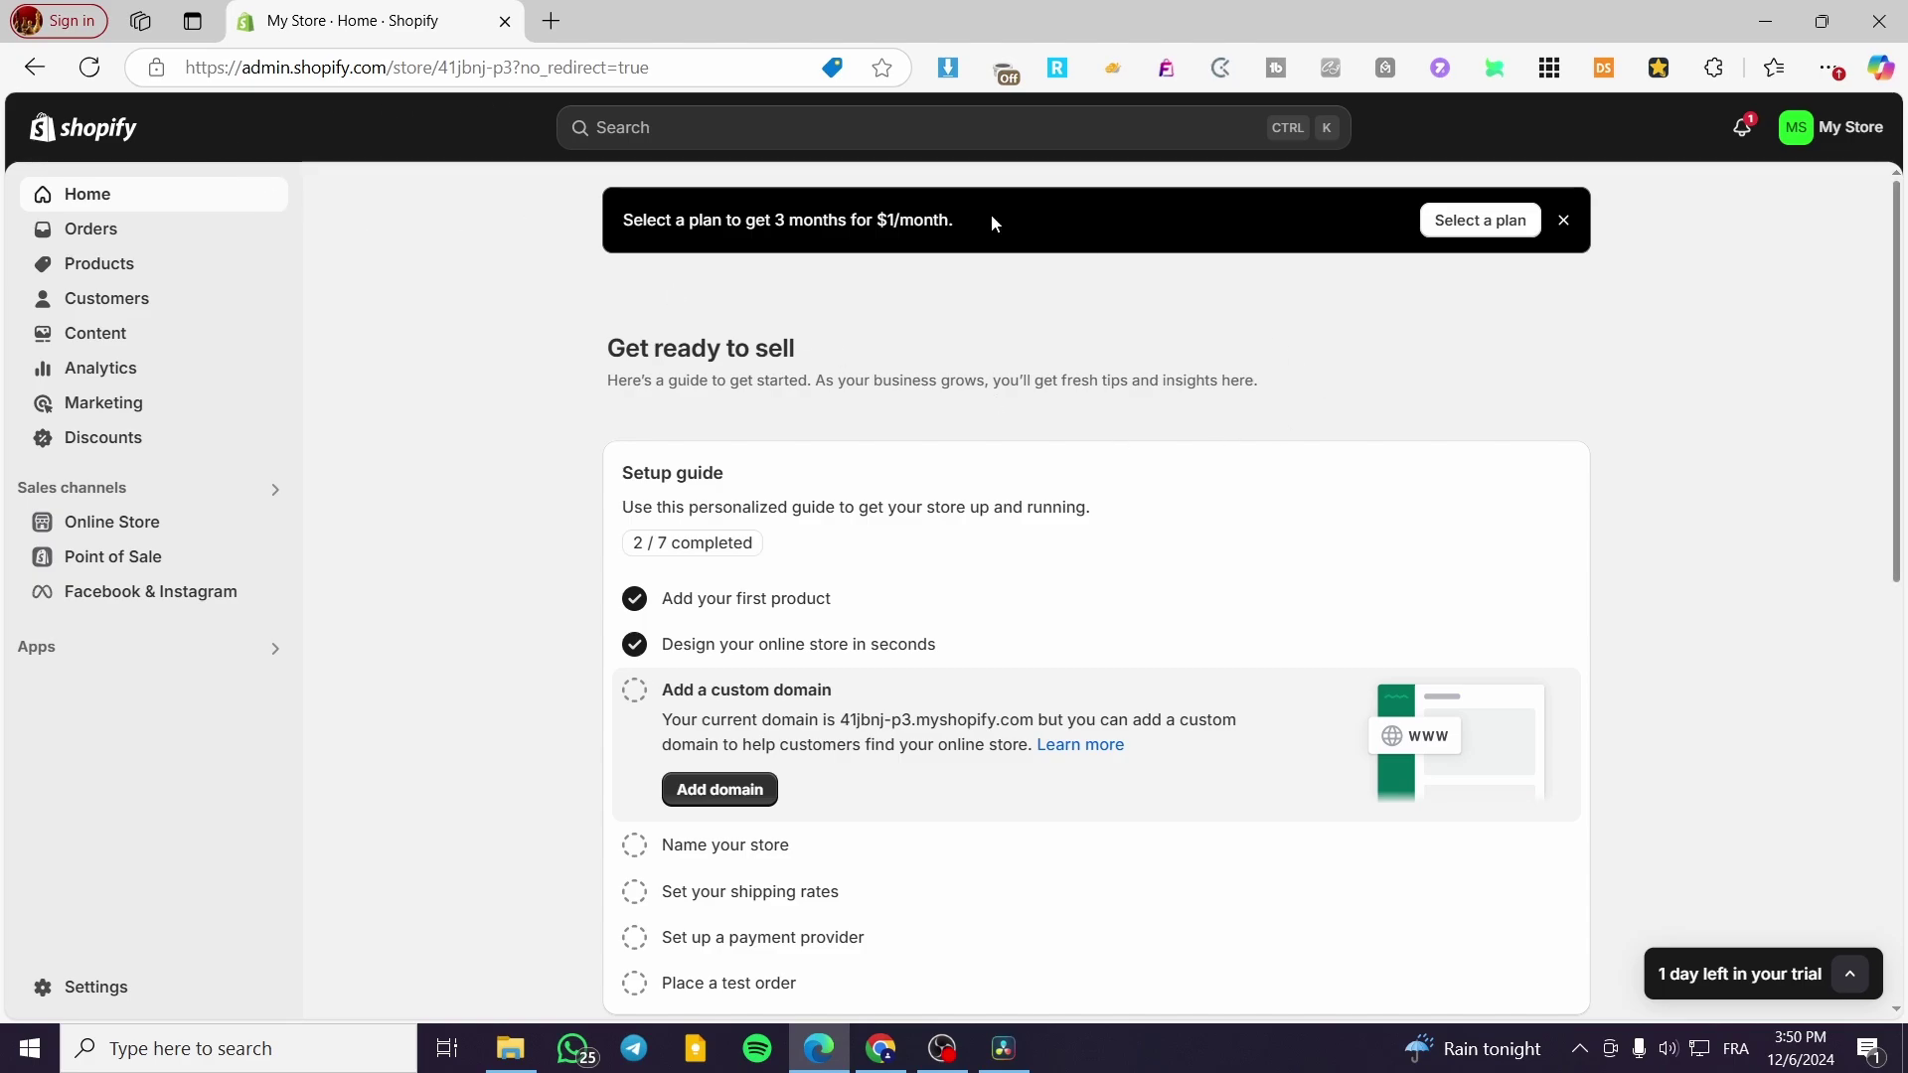
# Search the Shopify App Store for "Appstle" and open the Appstle Subscriptions App listing.
pyautogui.click(664, 129)
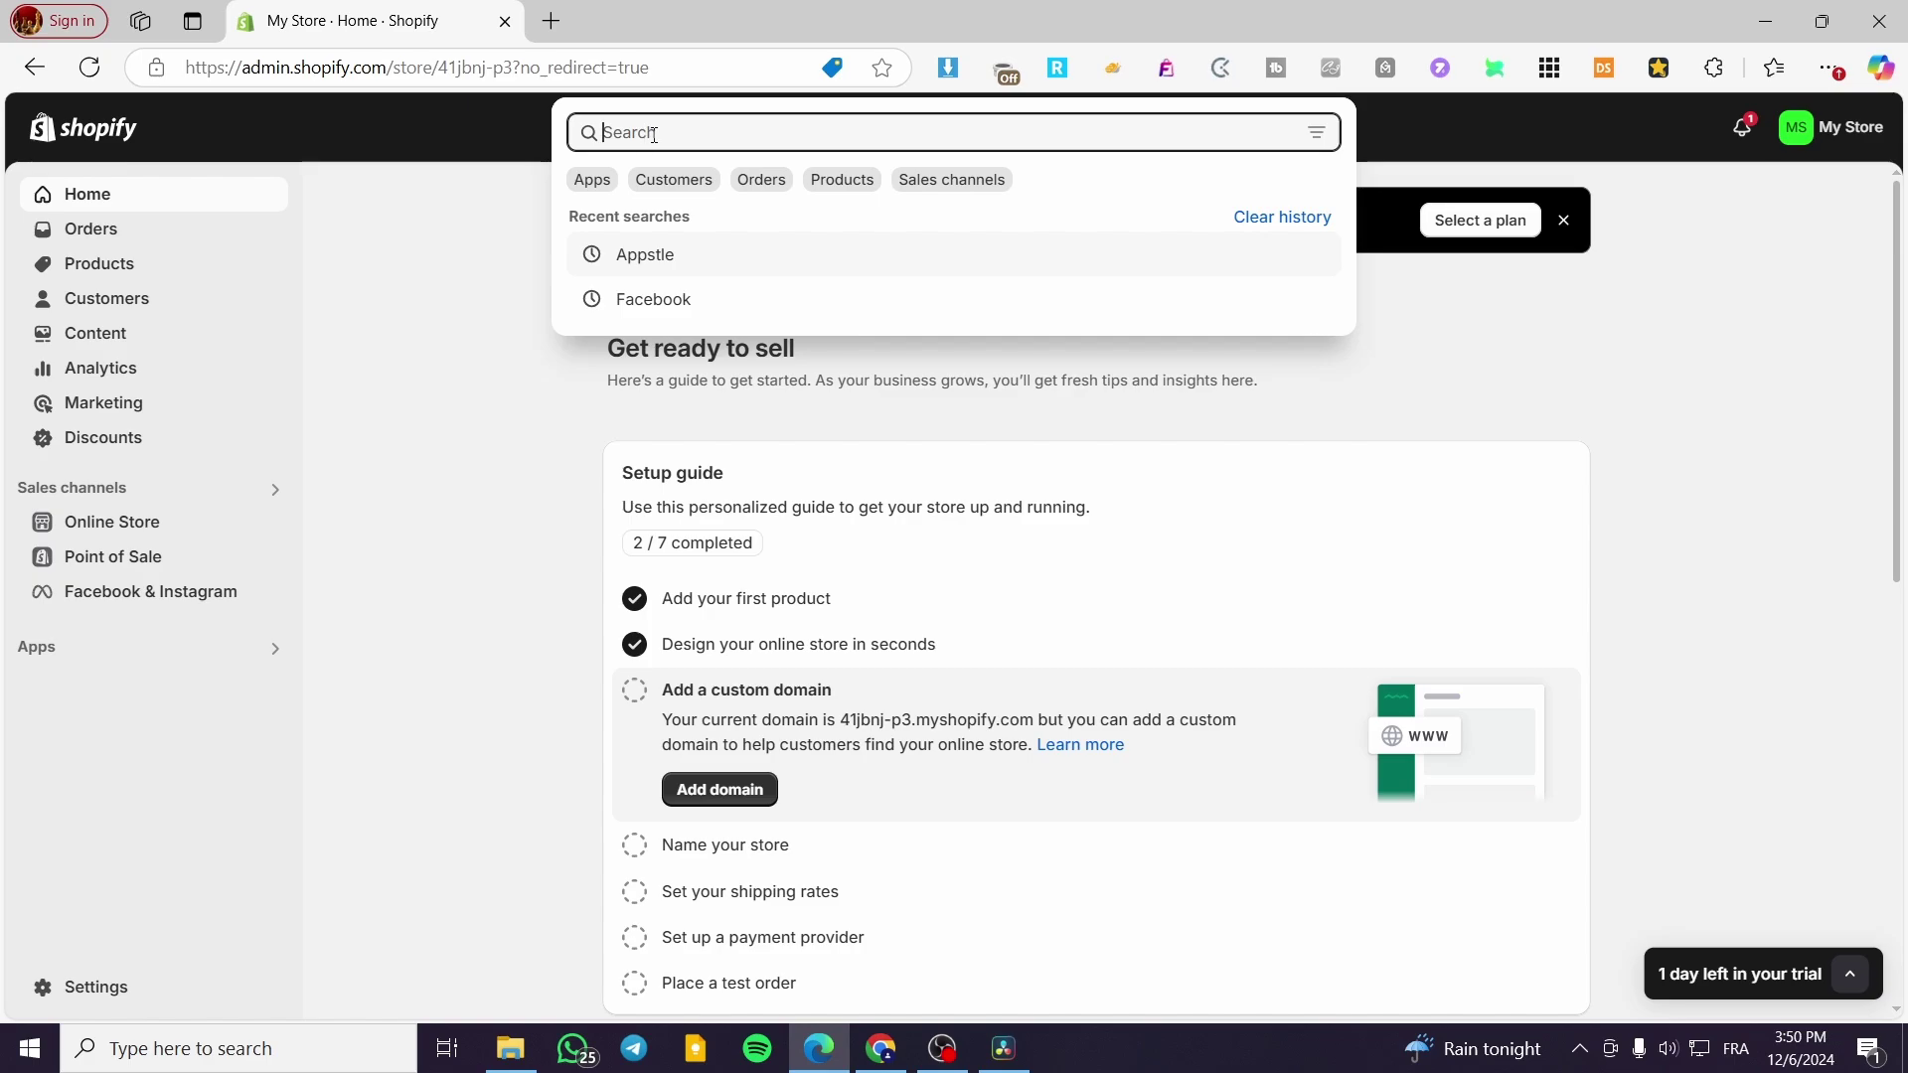
pyautogui.write('Appstle')
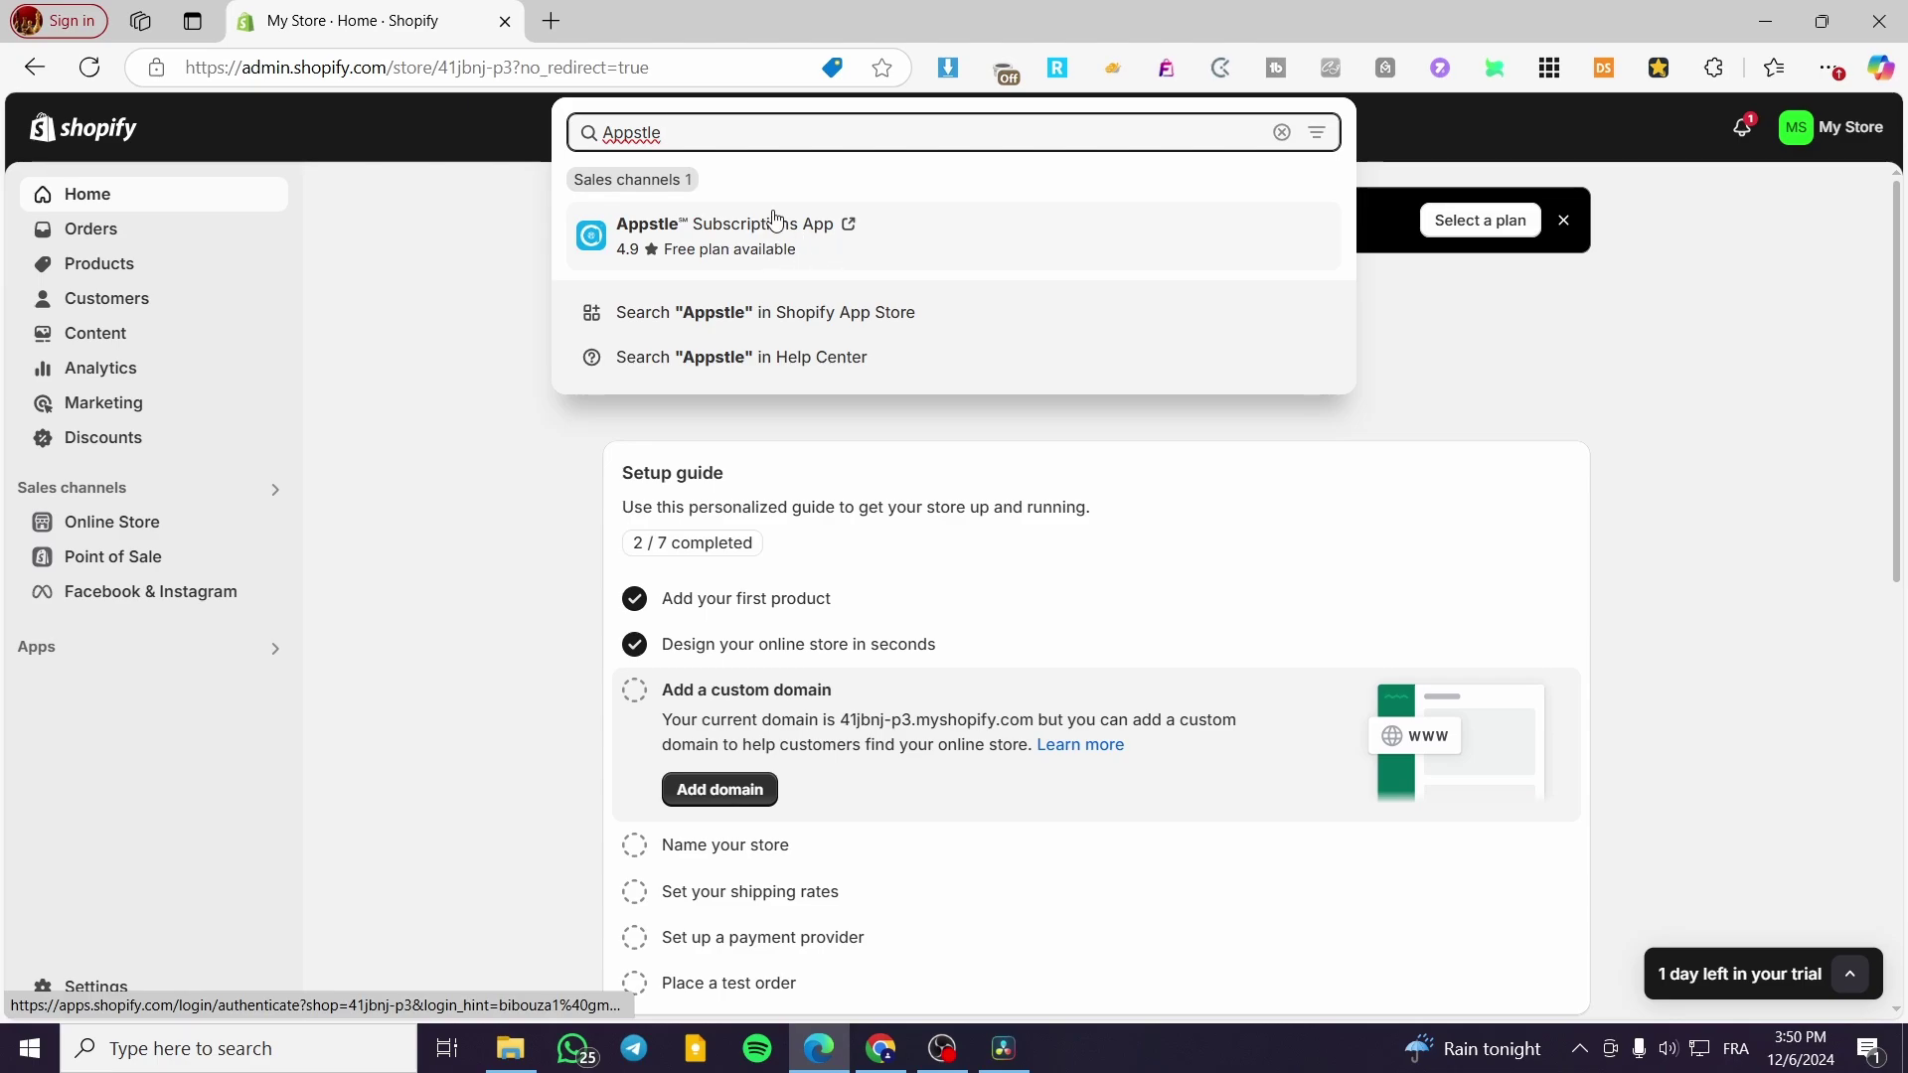
pyautogui.click(858, 315)
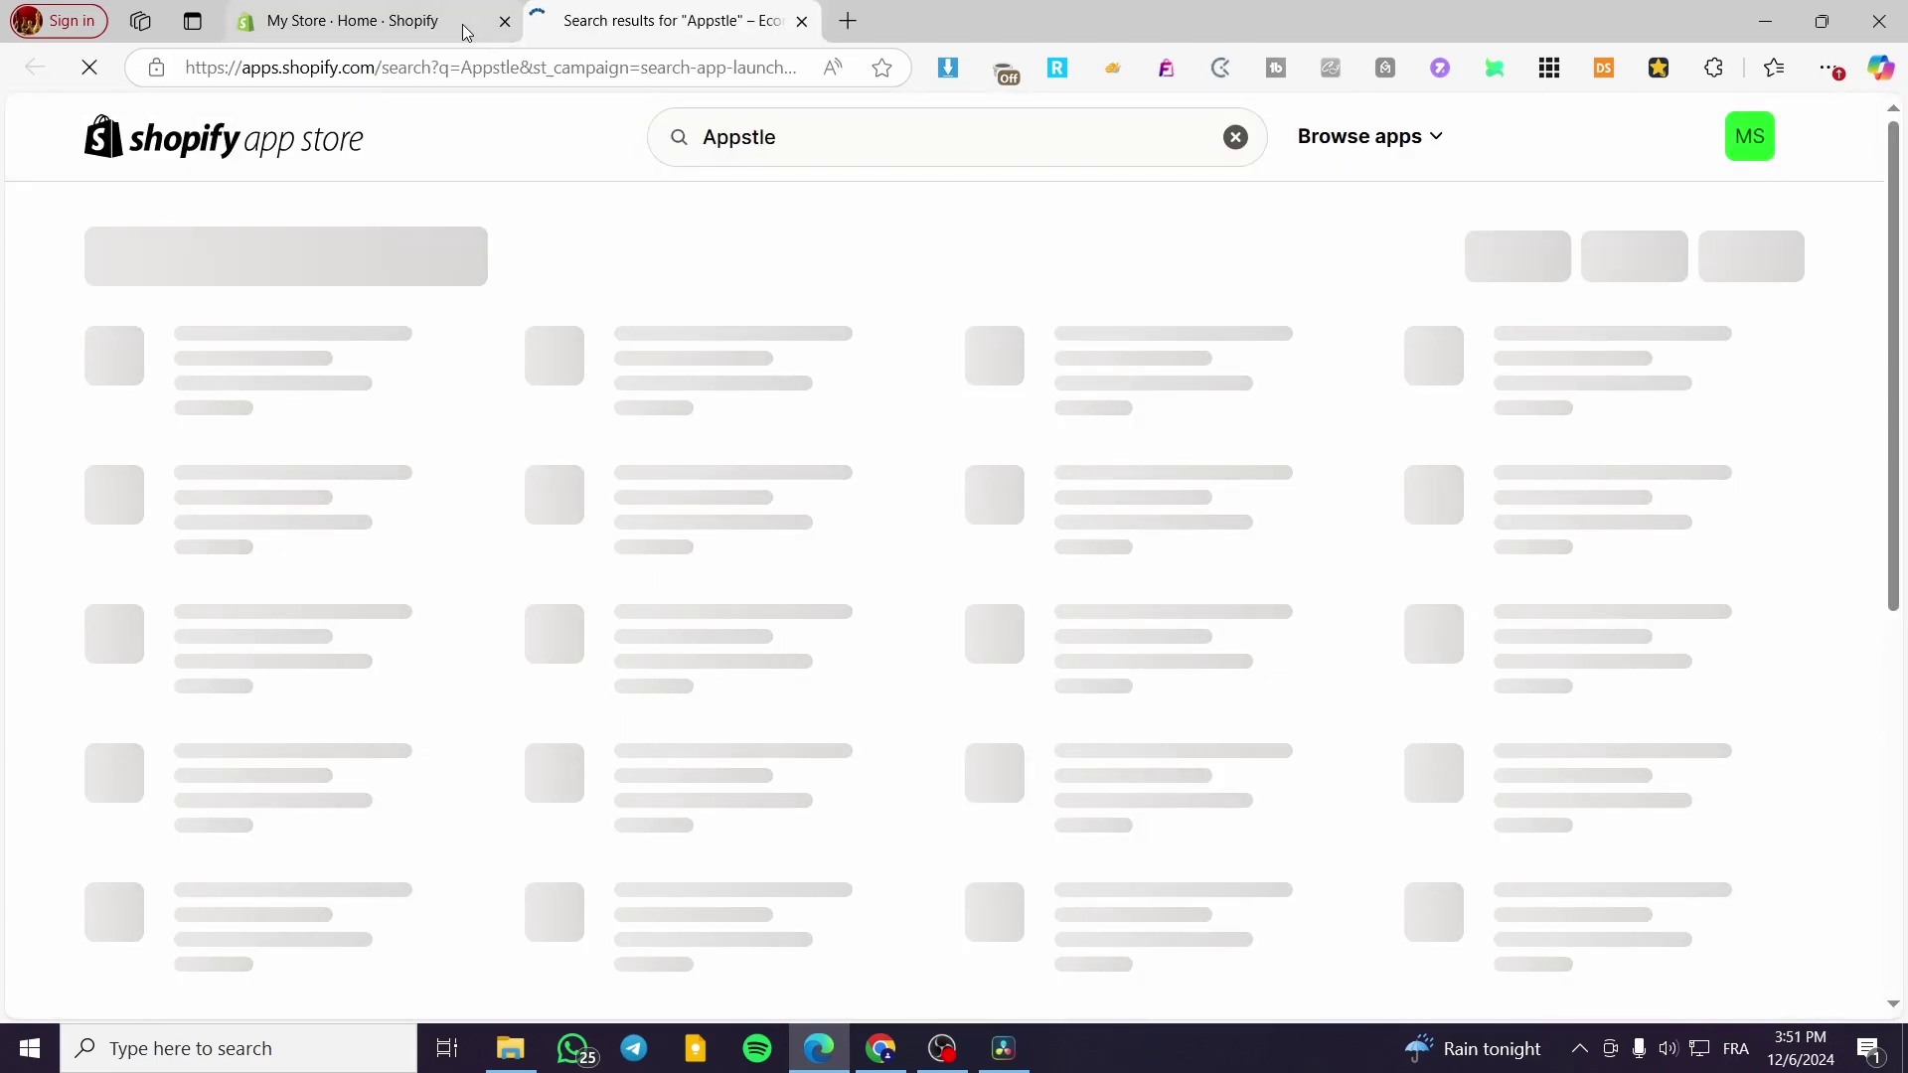
pyautogui.click(462, 24)
pyautogui.click(635, 20)
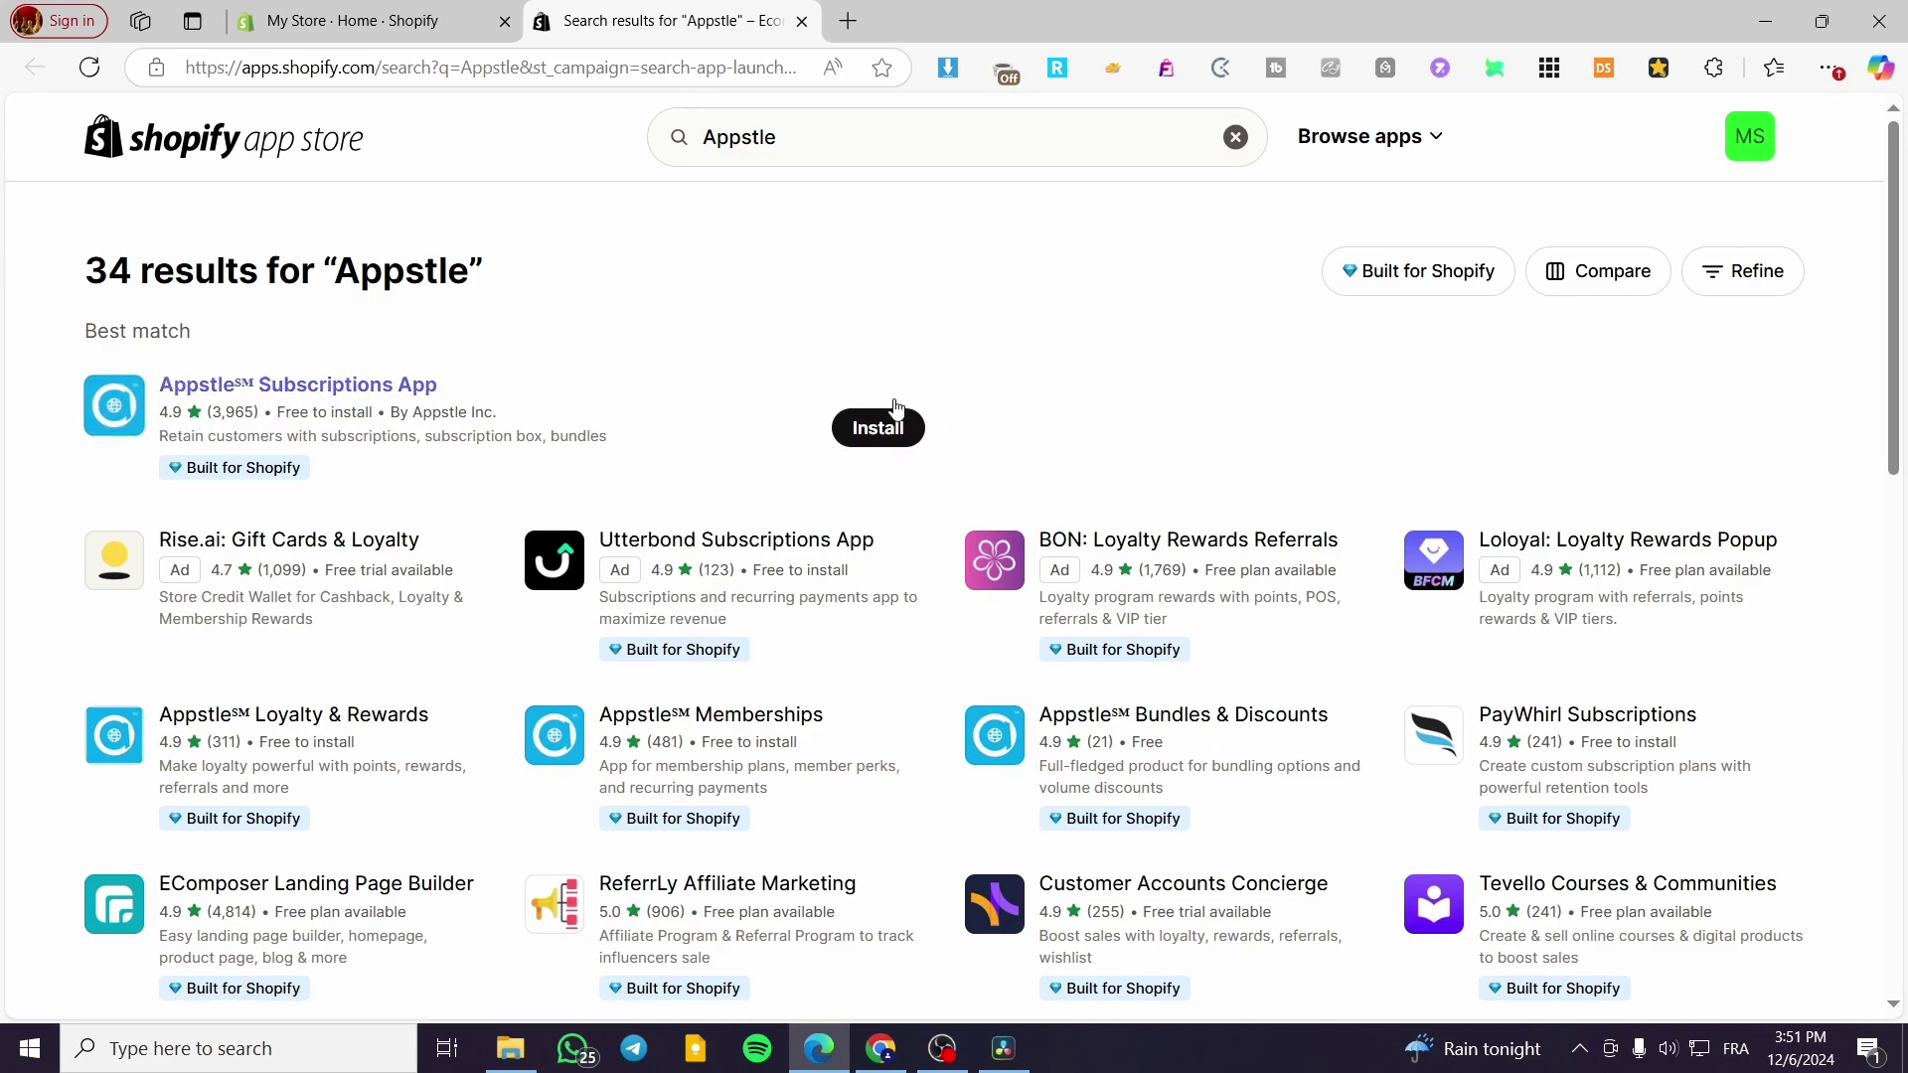
pyautogui.click(260, 393)
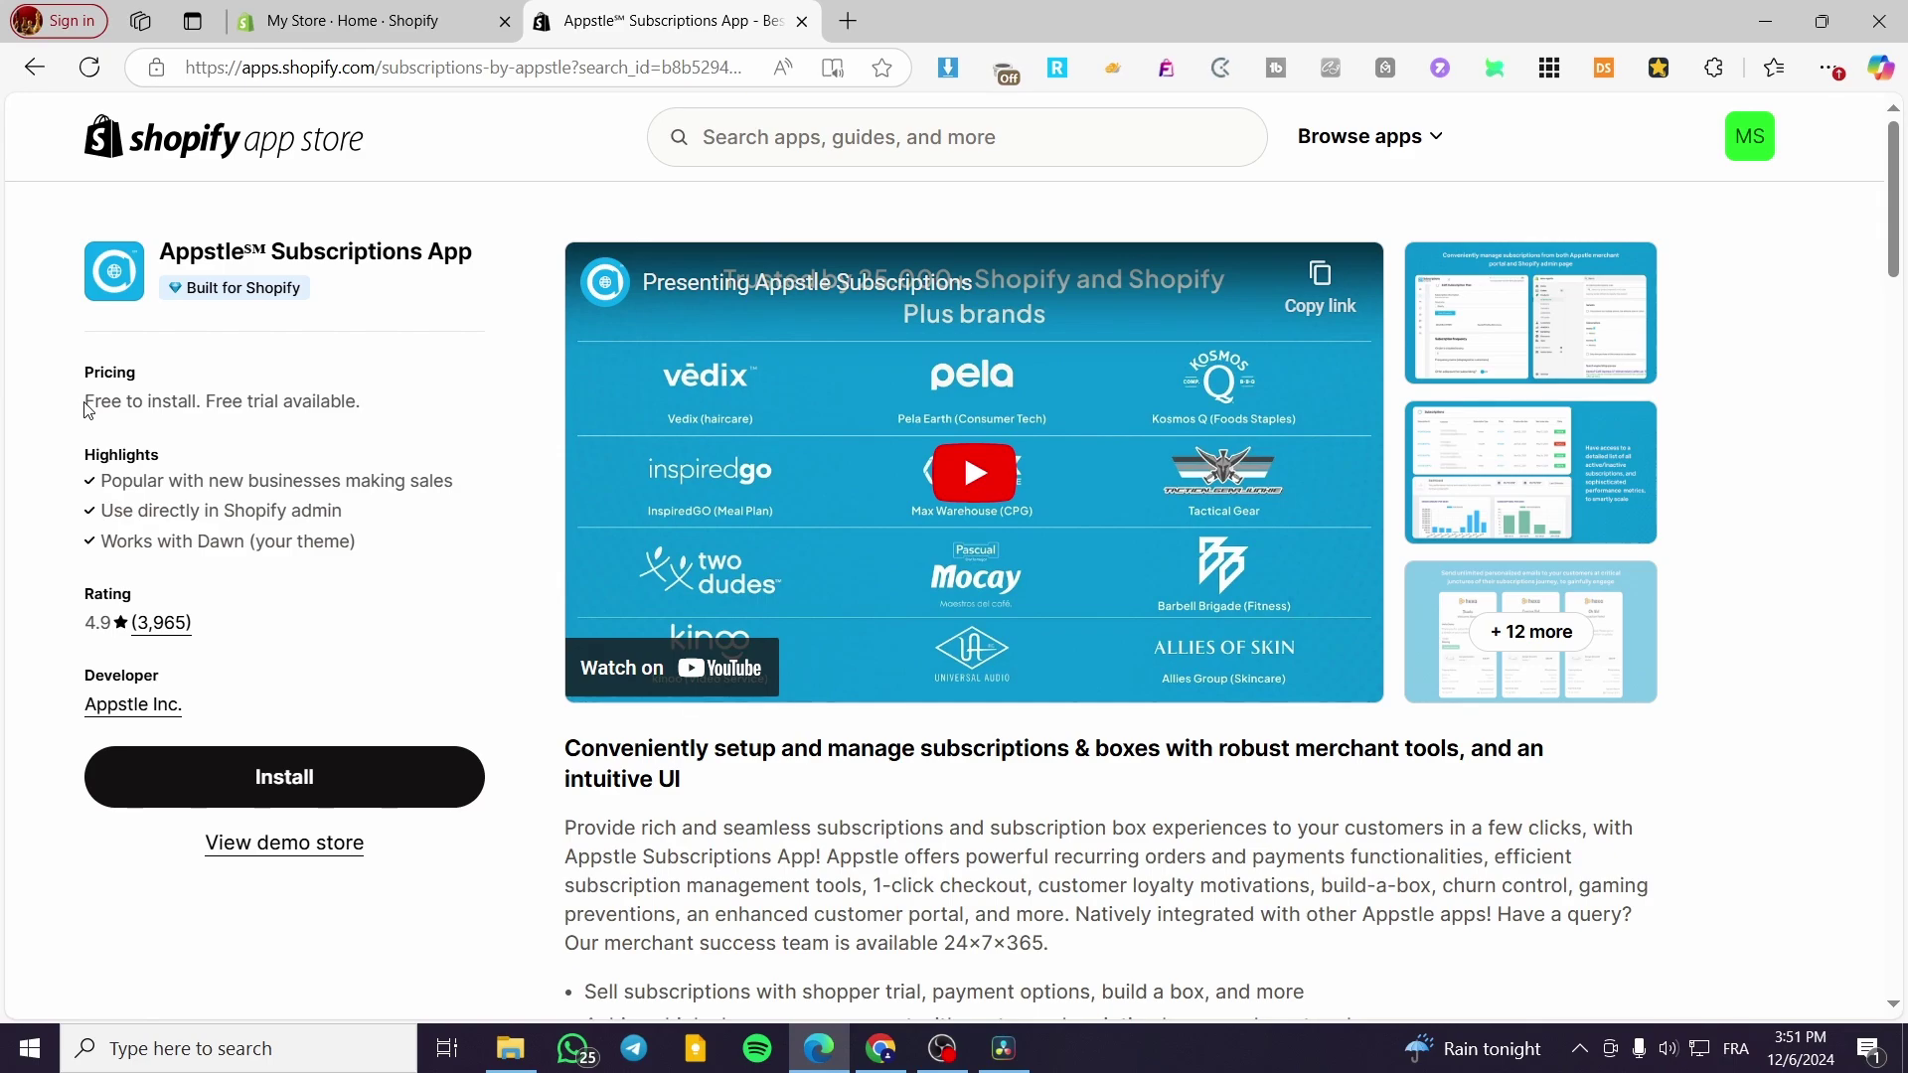
# Install the Appstle Subscriptions app on the store with its requested data access and pin it in the admin navigation.
pyautogui.moveTo(88, 409); pyautogui.dragTo(202, 403)
pyautogui.click(218, 405)
pyautogui.click(332, 773)
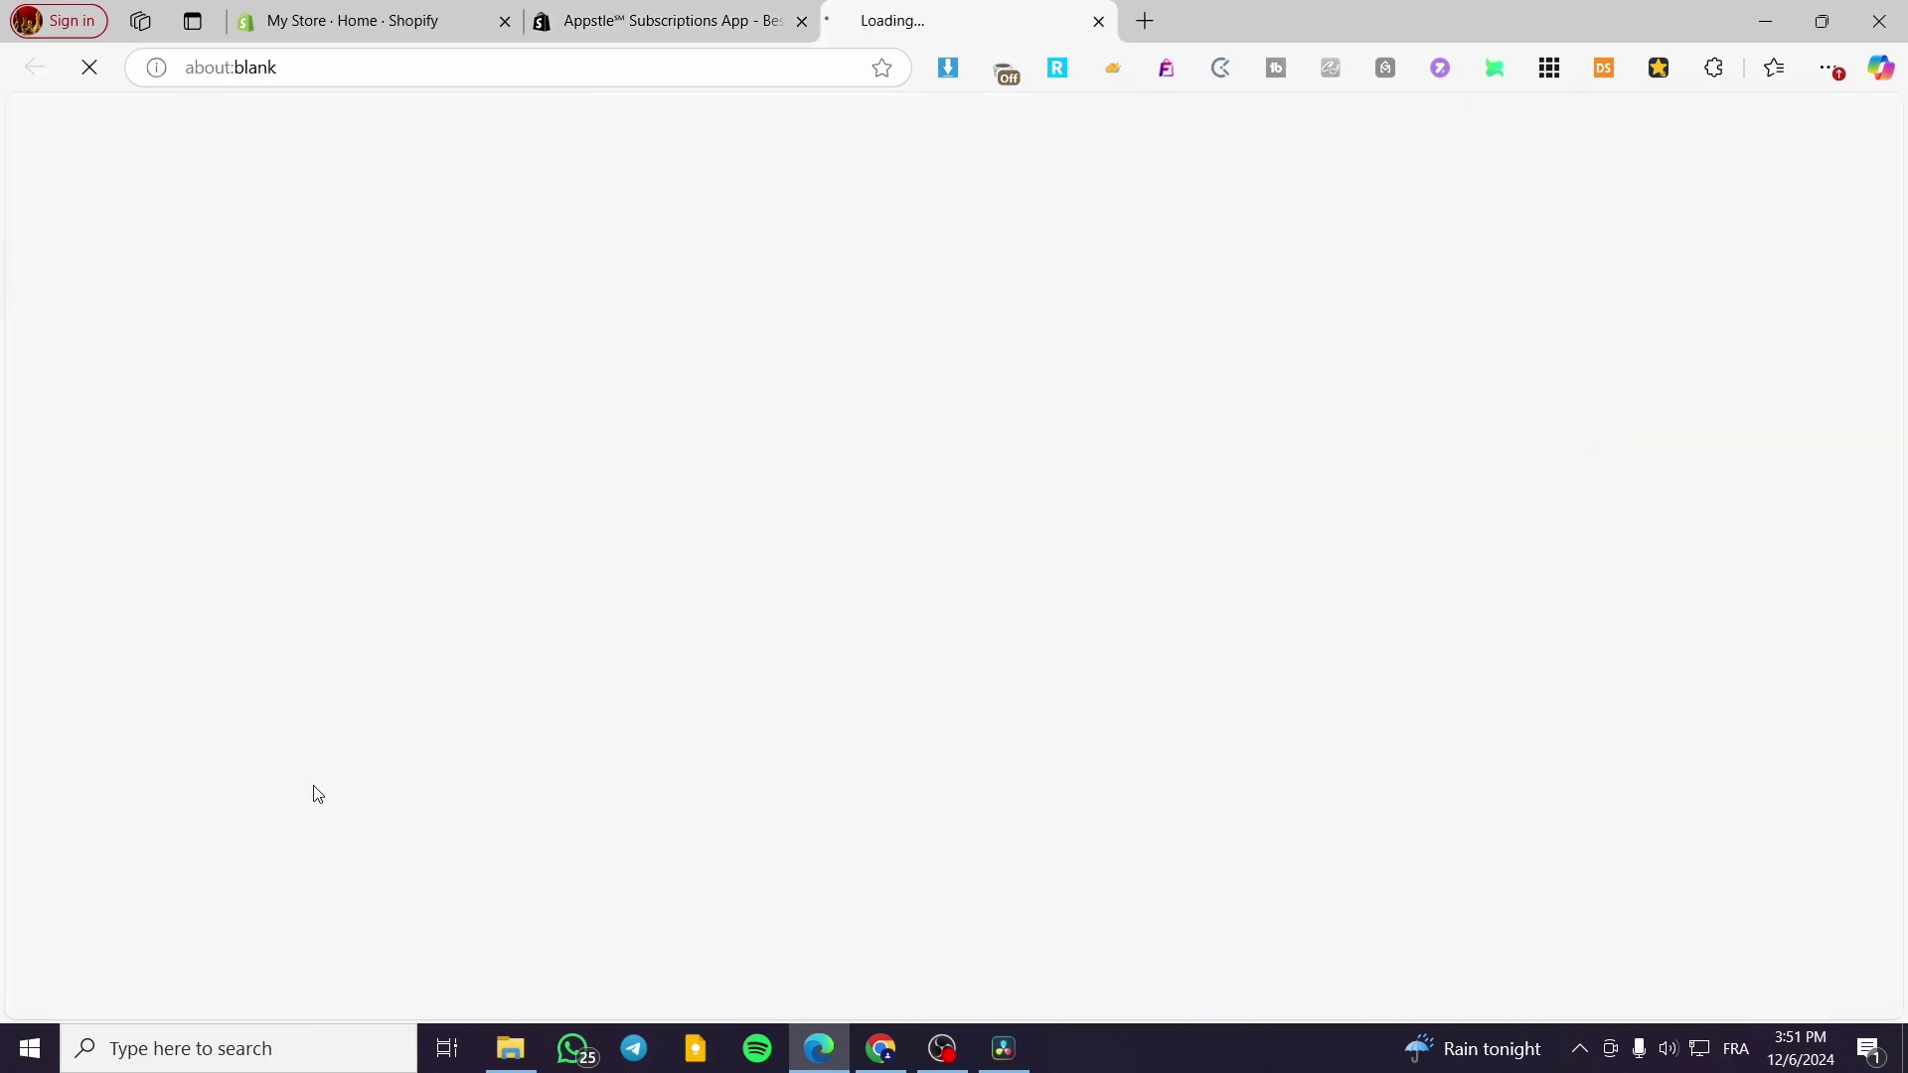
pyautogui.click(803, 22)
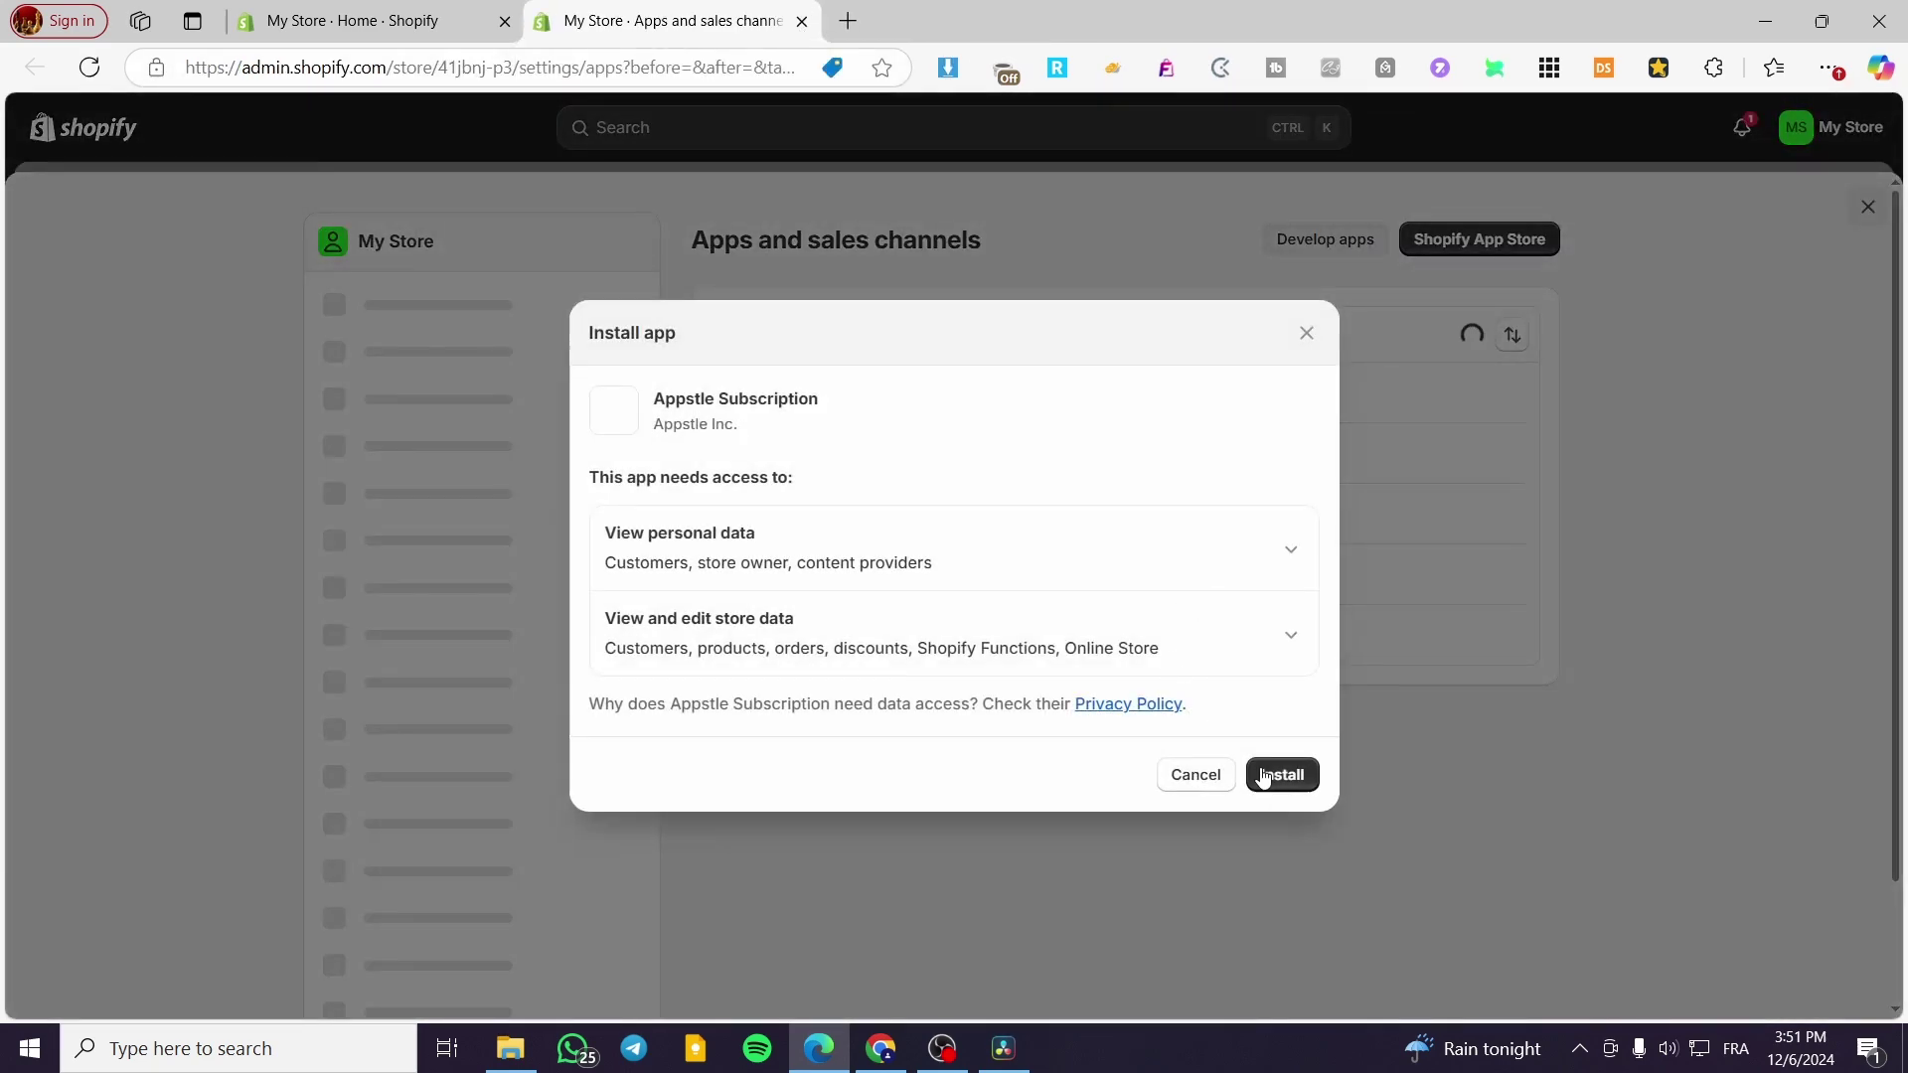
pyautogui.click(1281, 774)
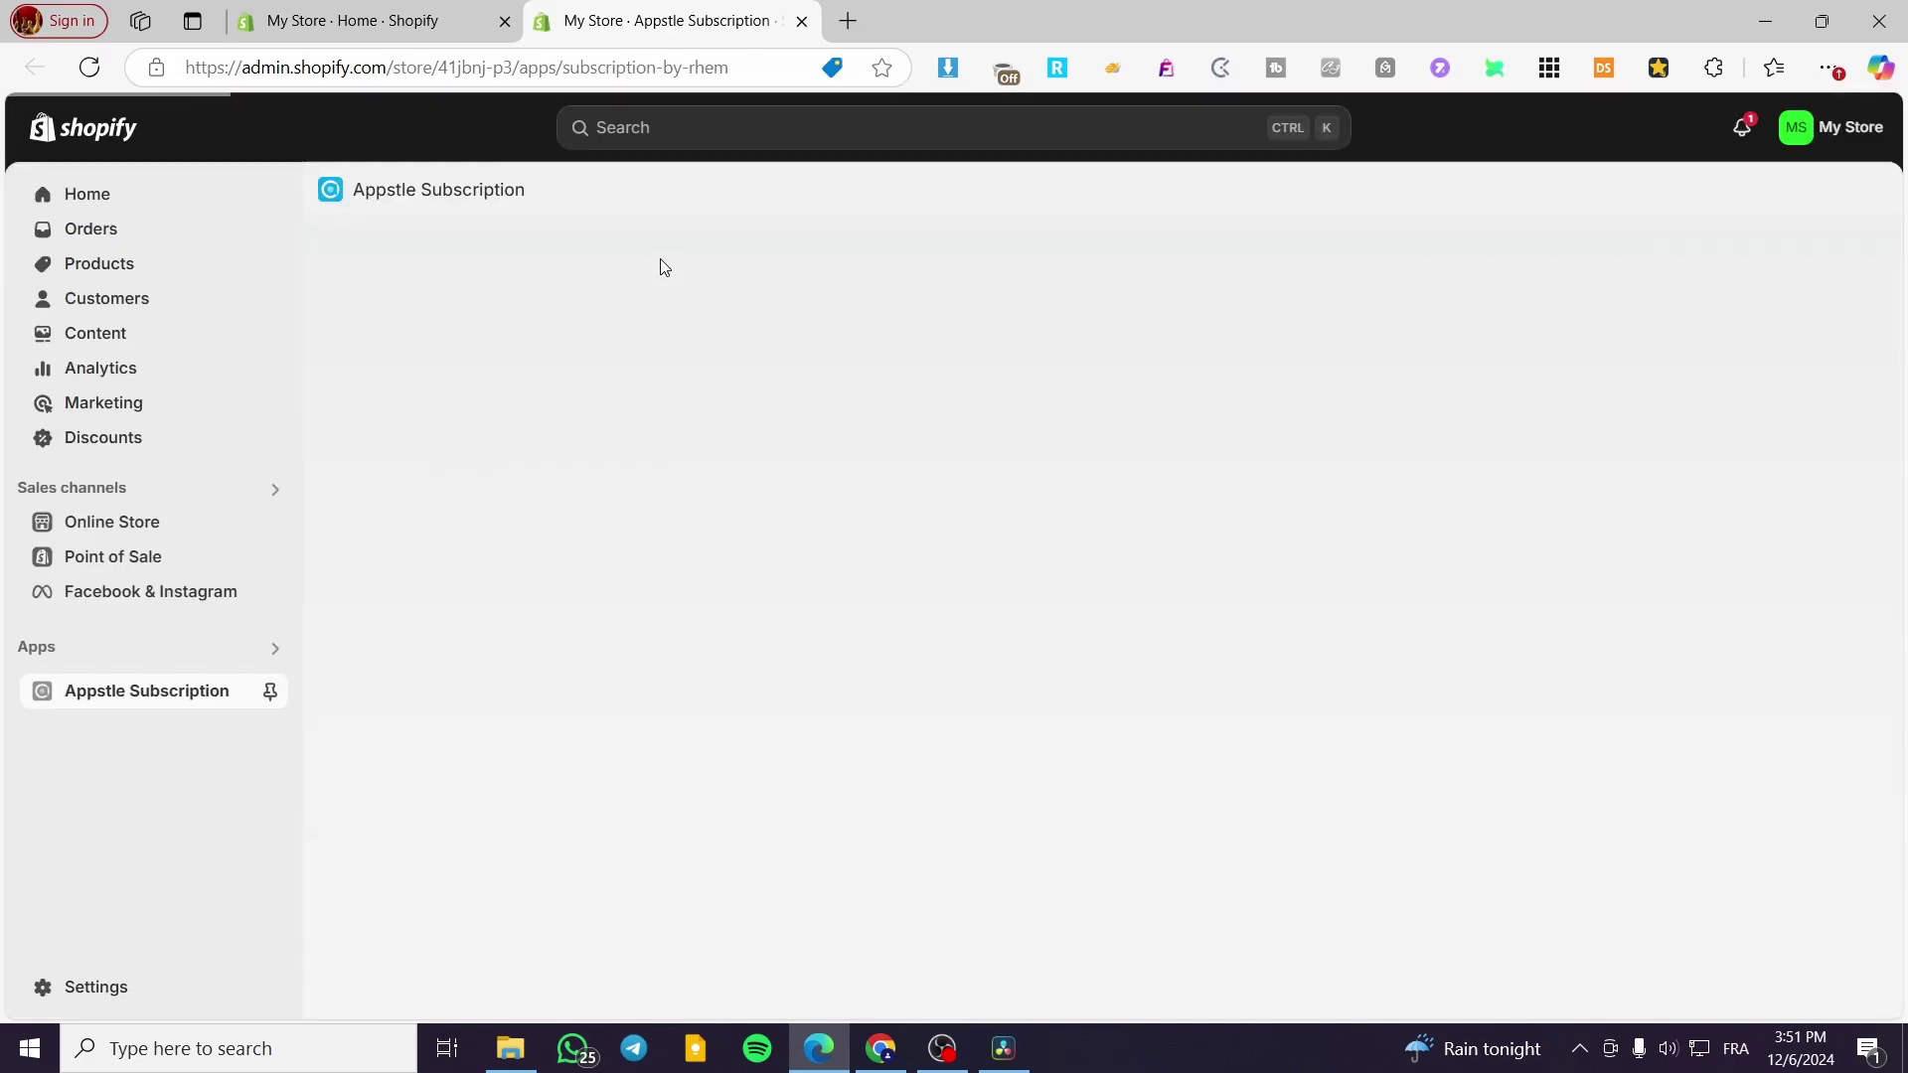
pyautogui.click(270, 691)
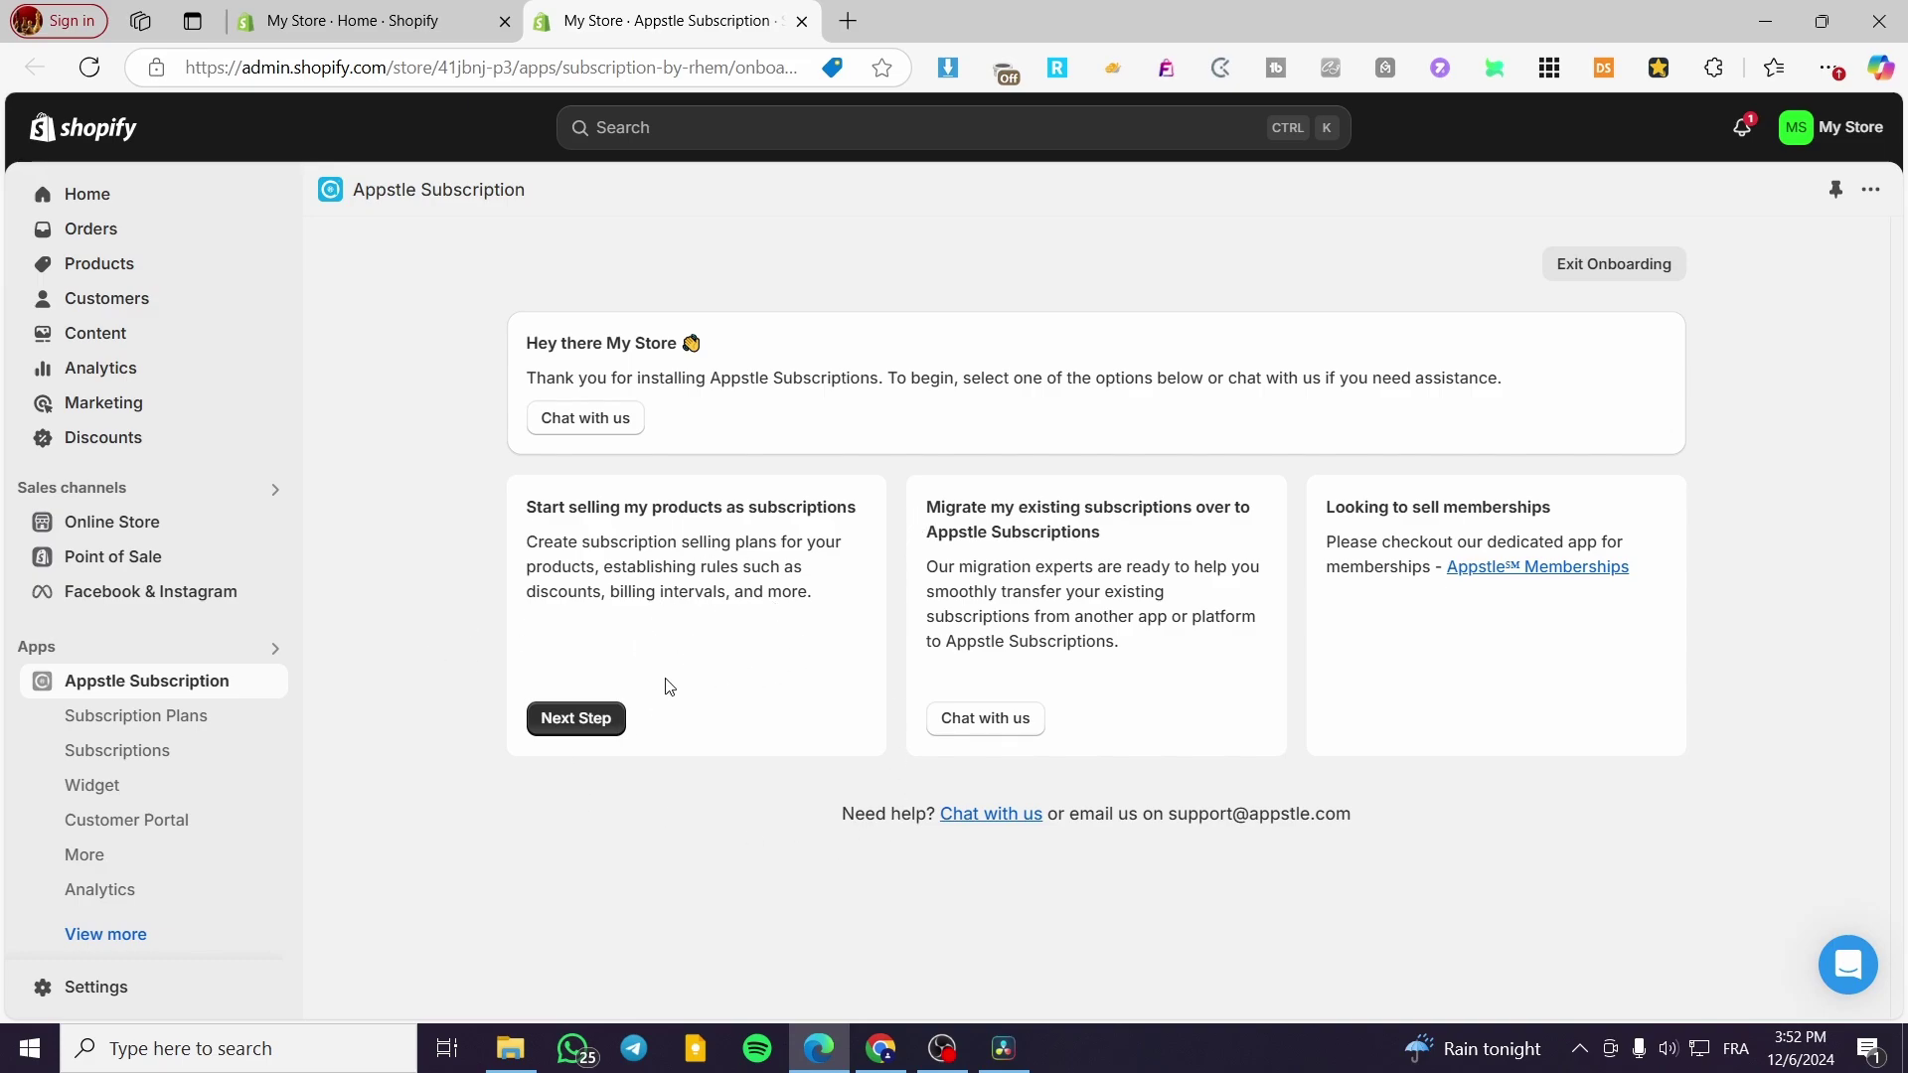
# Start a plan for selling products as subscriptions and name it "Every Month Shoe".
pyautogui.click(572, 725)
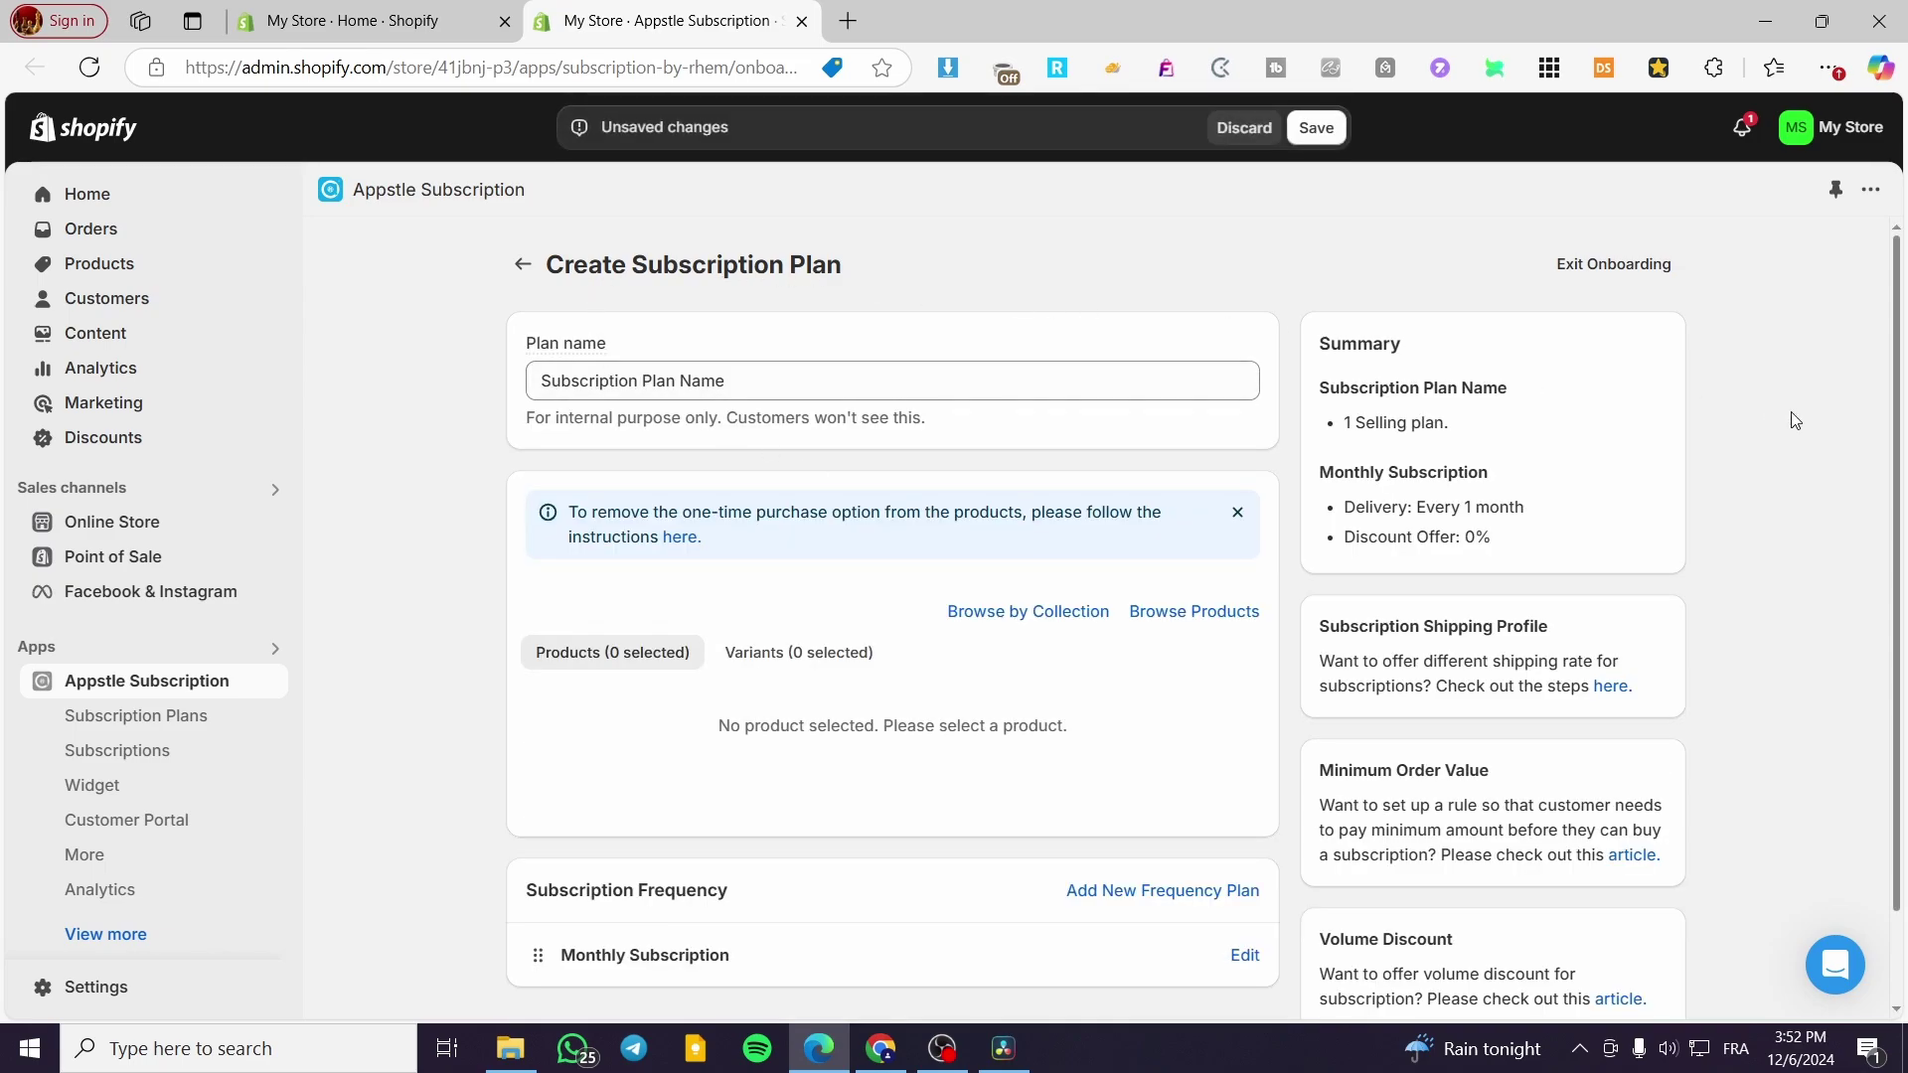
pyautogui.tripleClick(625, 387)
pyautogui.press('BackSpace')
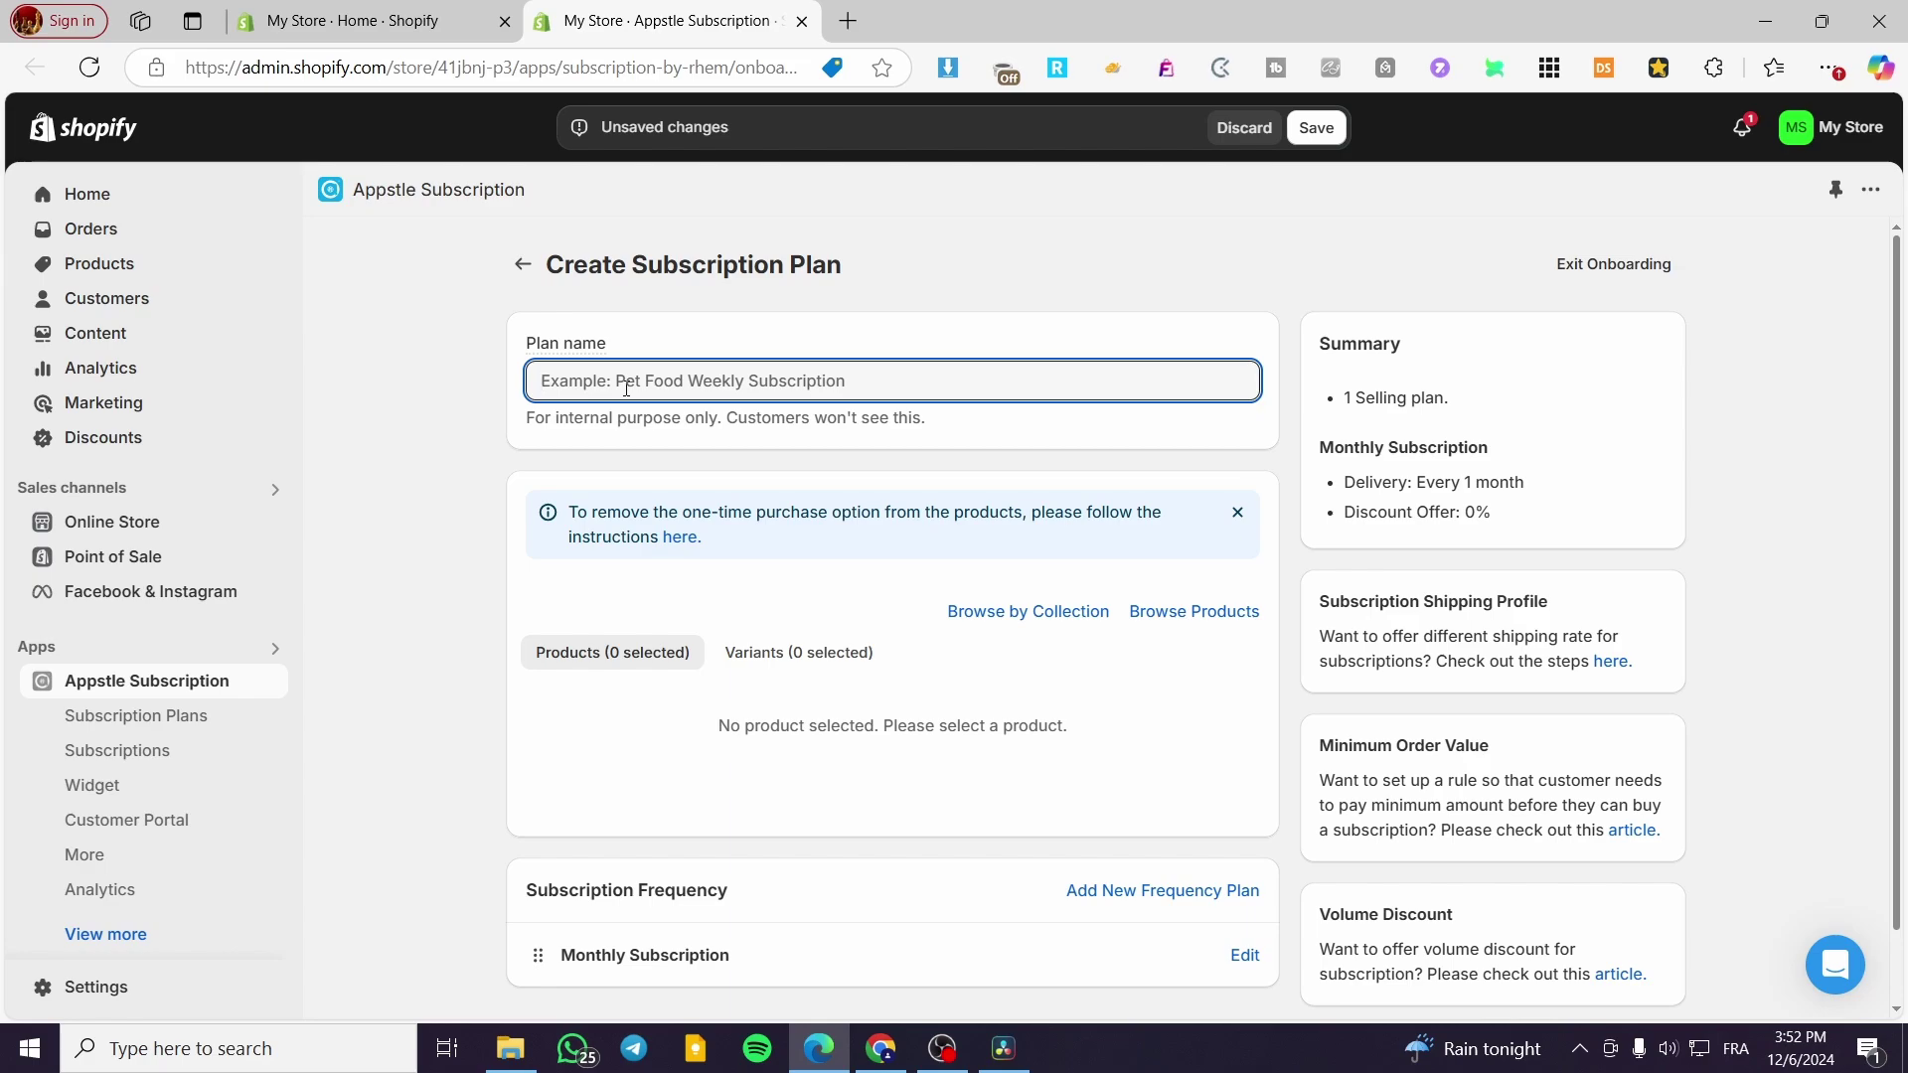
pyautogui.write('S')
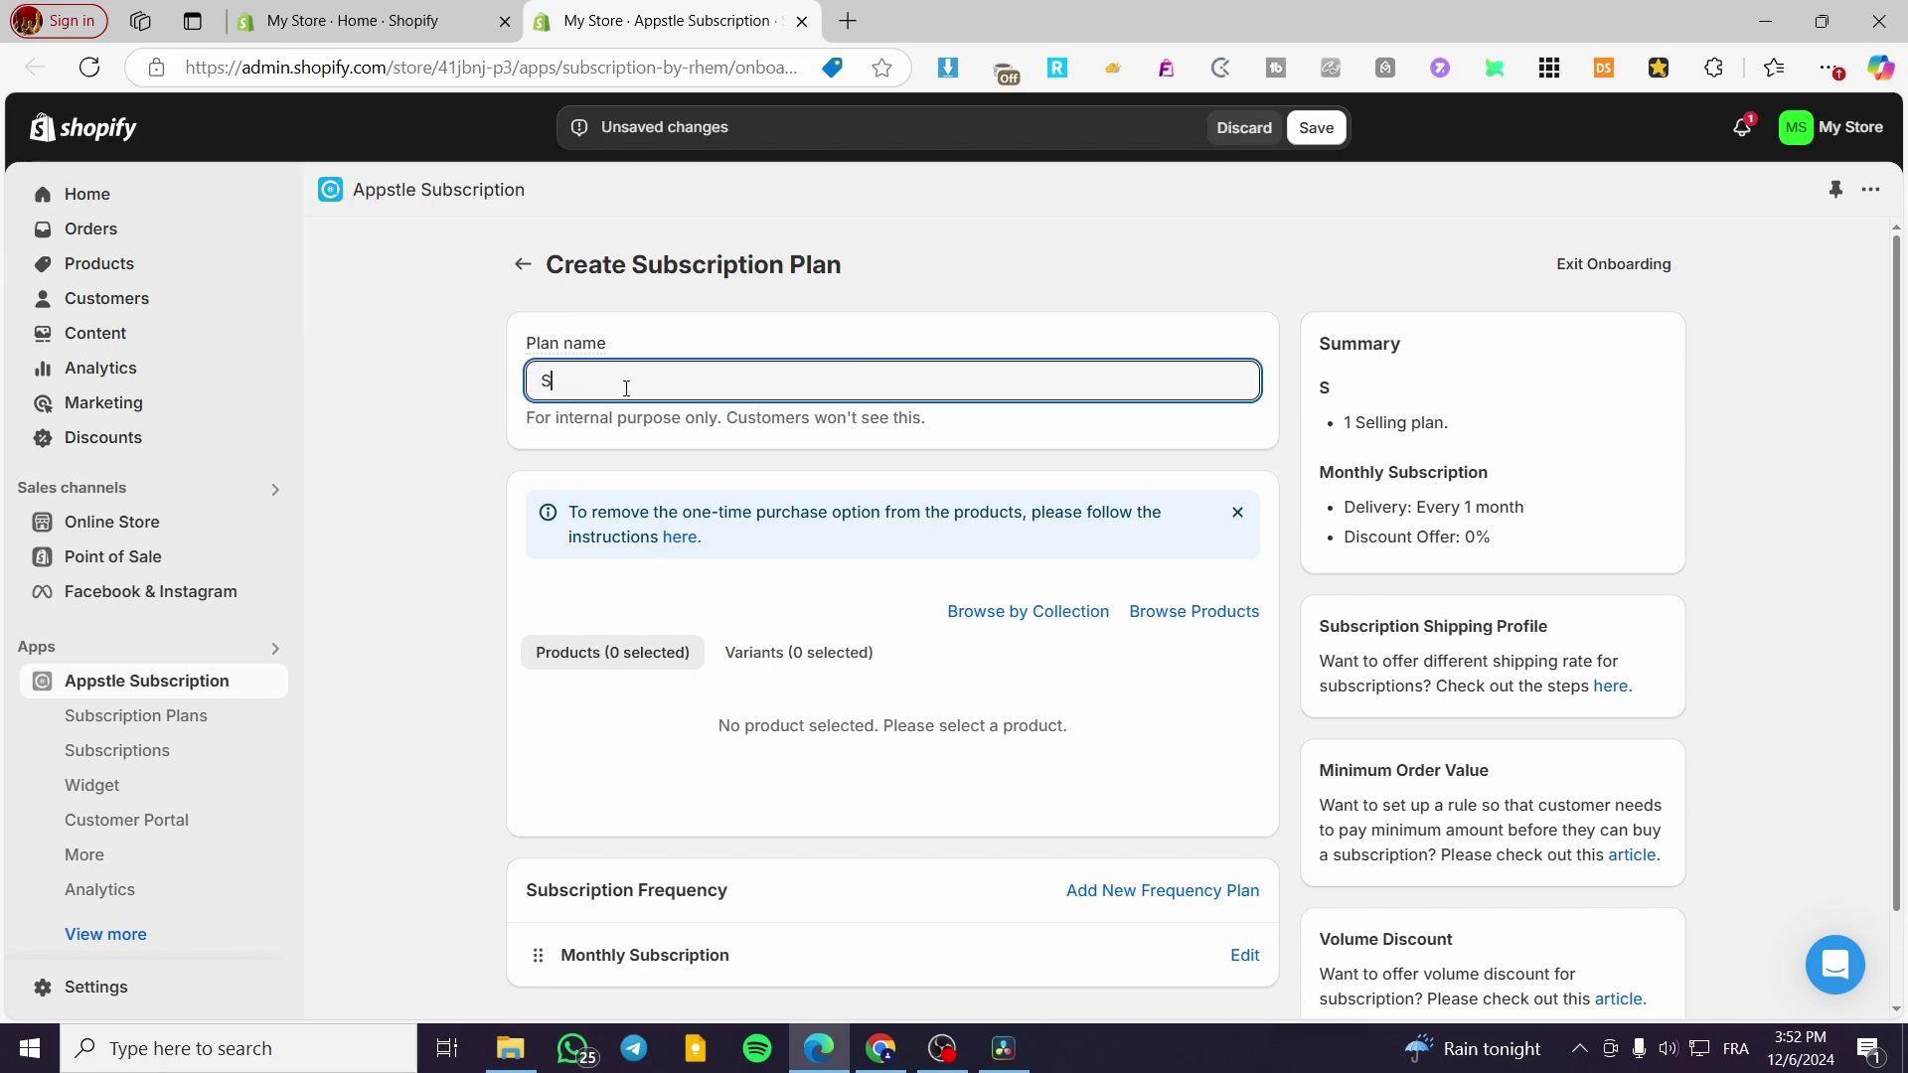
pyautogui.press('BackSpace')
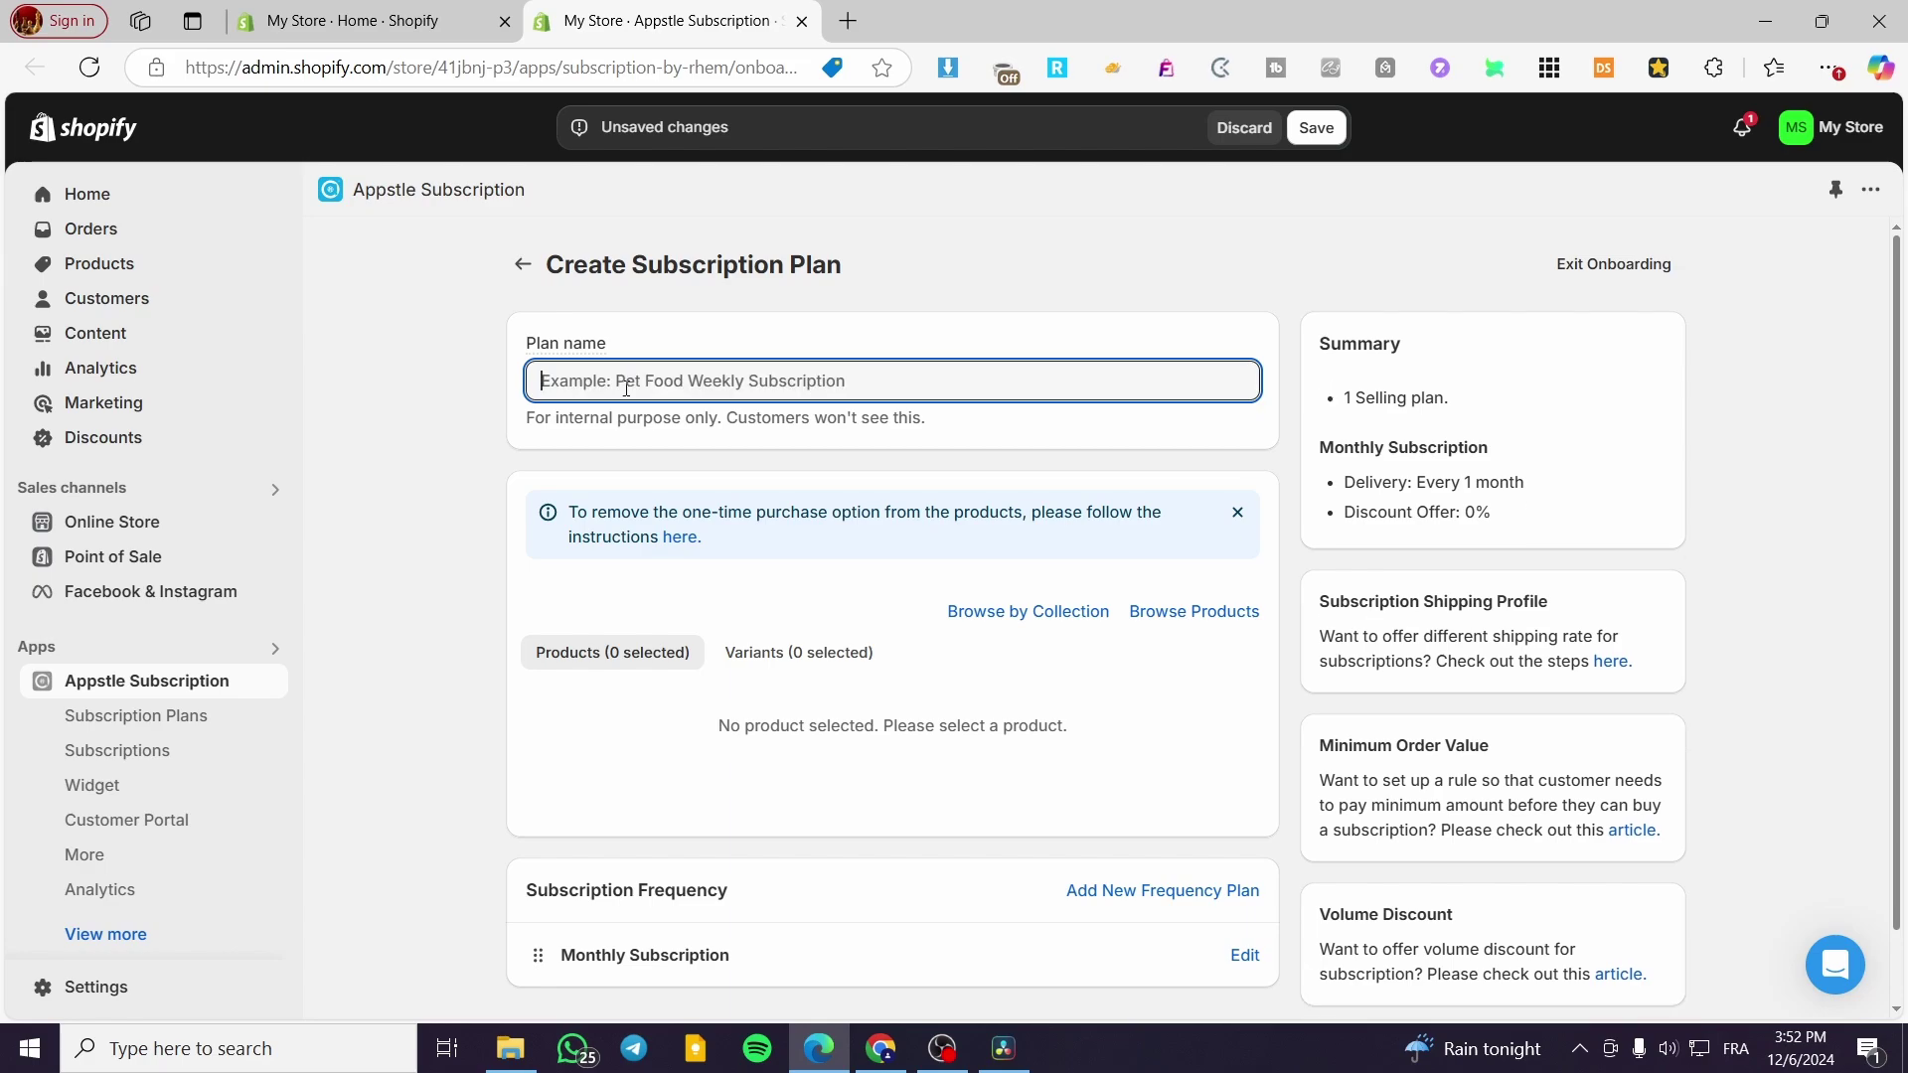
pyautogui.write('Every')
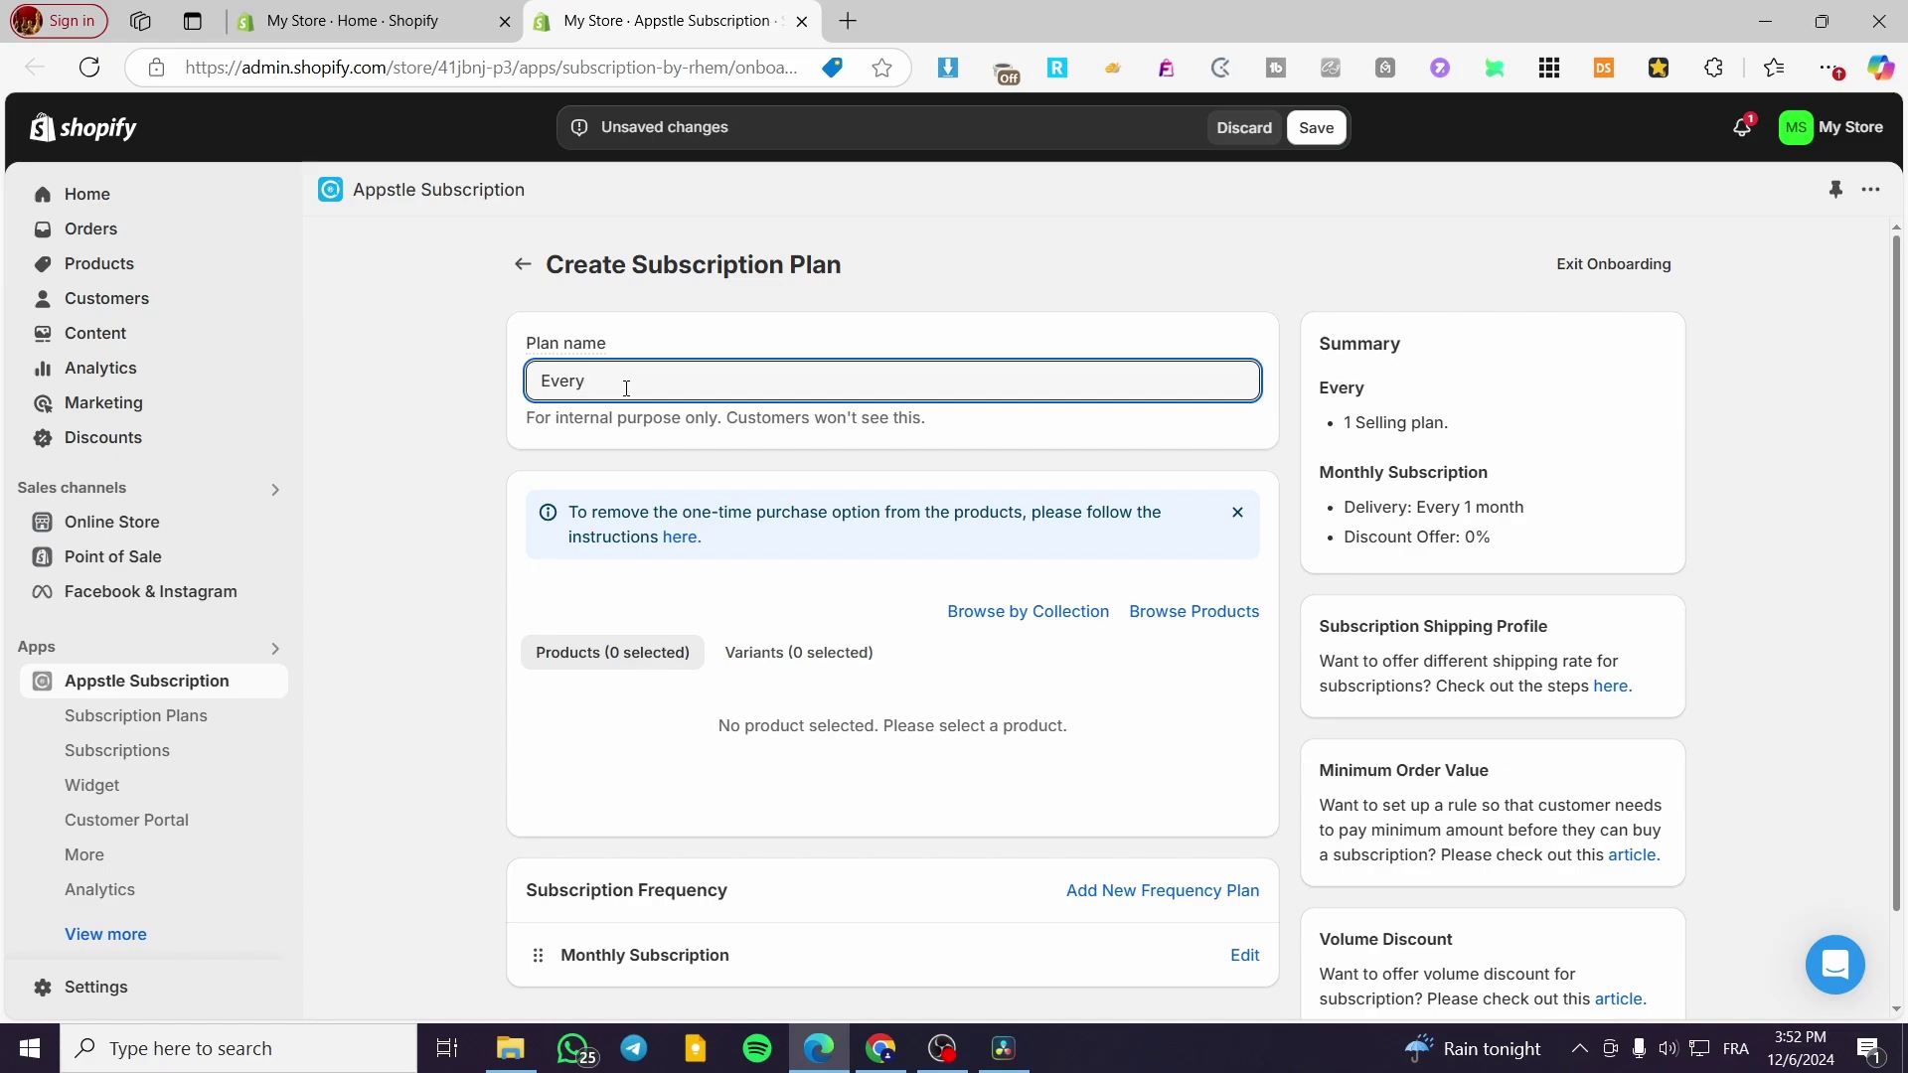
pyautogui.write(' Moth Shoe')
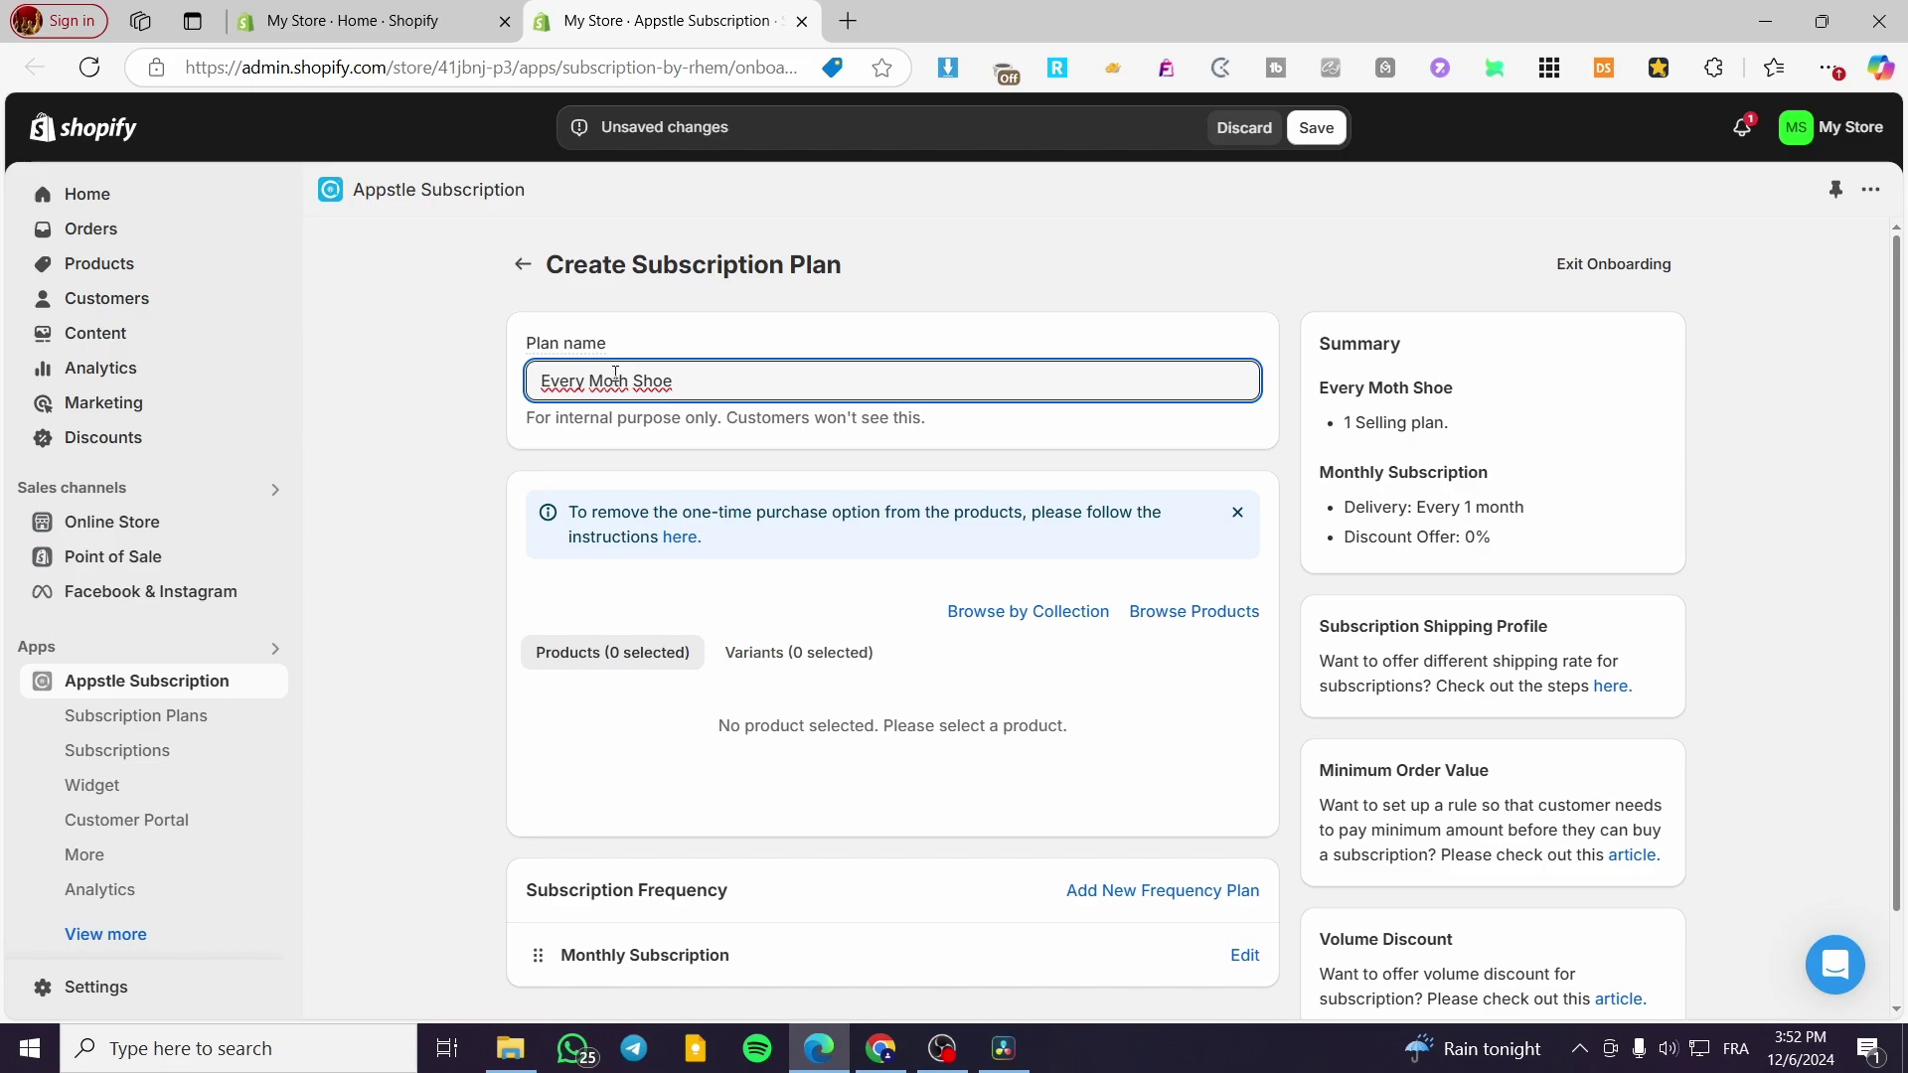
pyautogui.click(615, 373)
pyautogui.write('n')
pyautogui.click(418, 508)
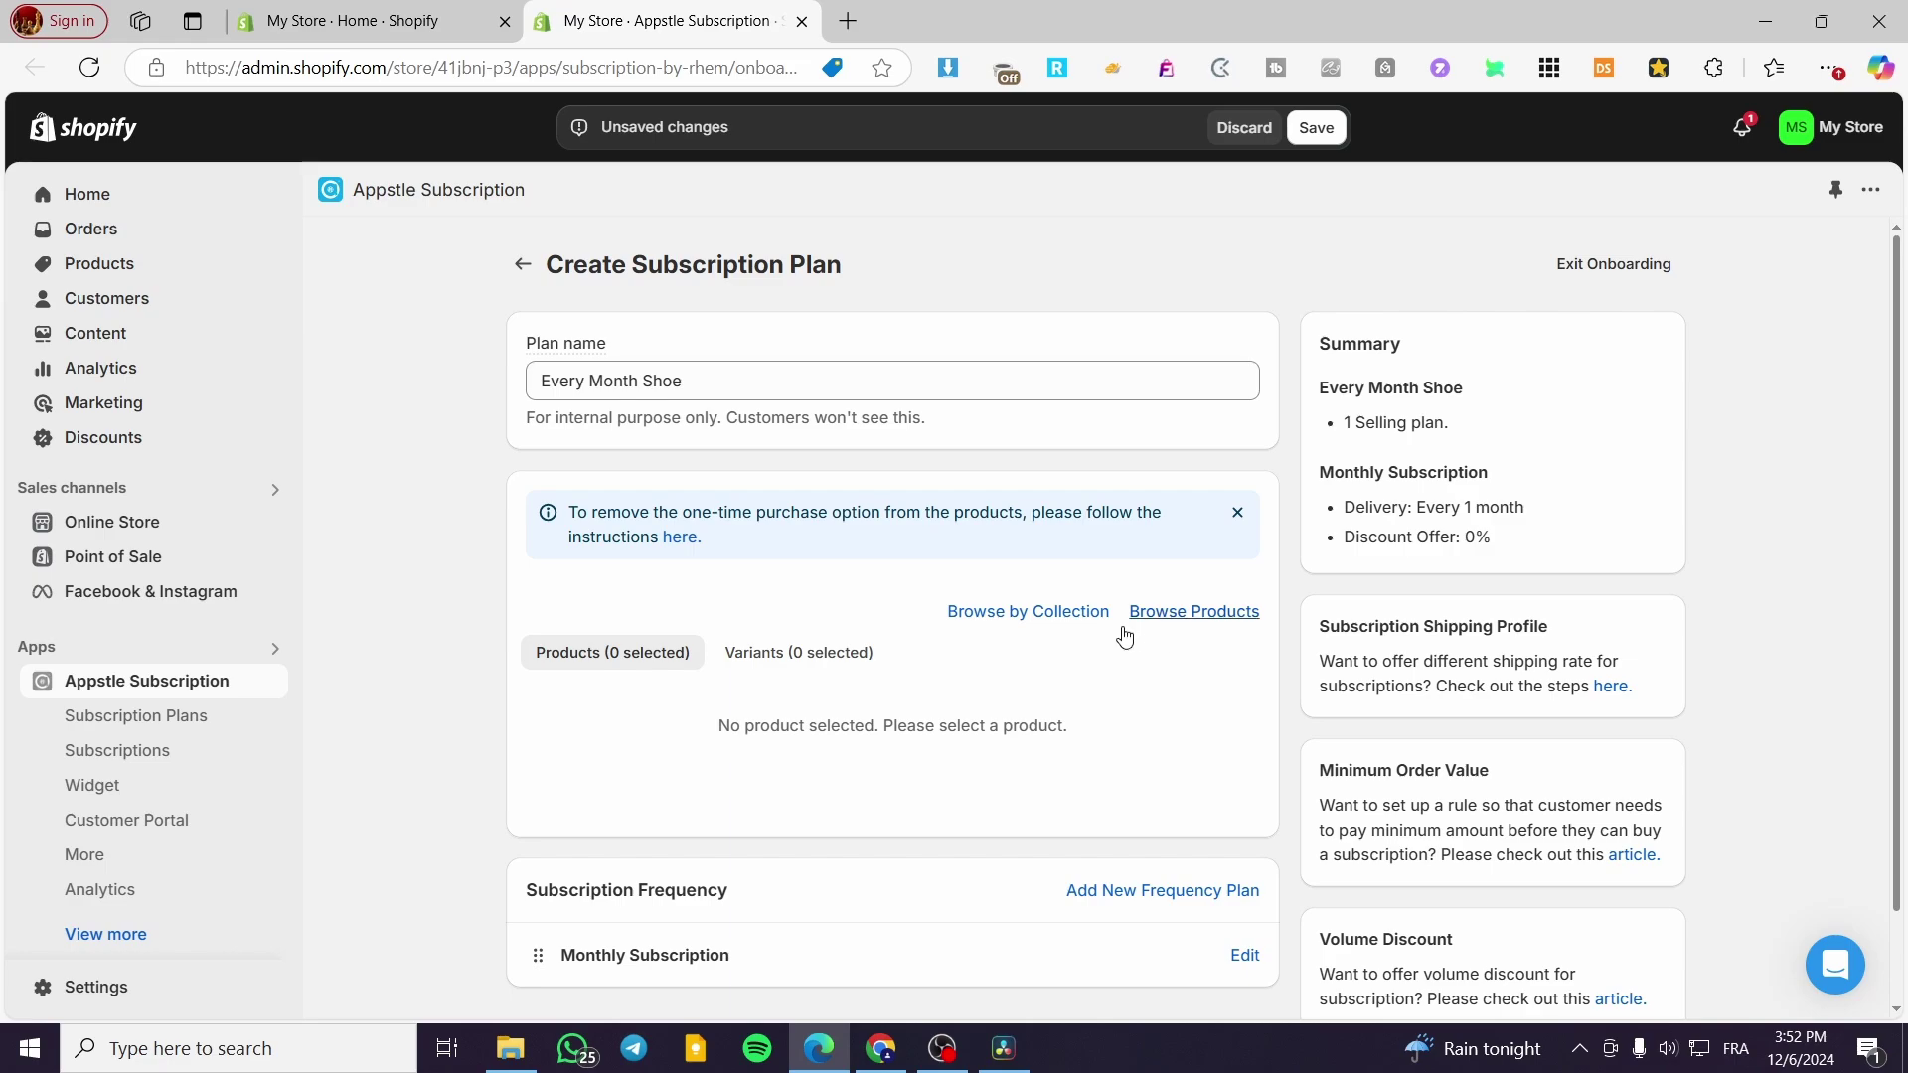
# Add the Sporty Shoes product with all its sizes to the subscription plan.
pyautogui.click(1192, 621)
pyautogui.click(742, 506)
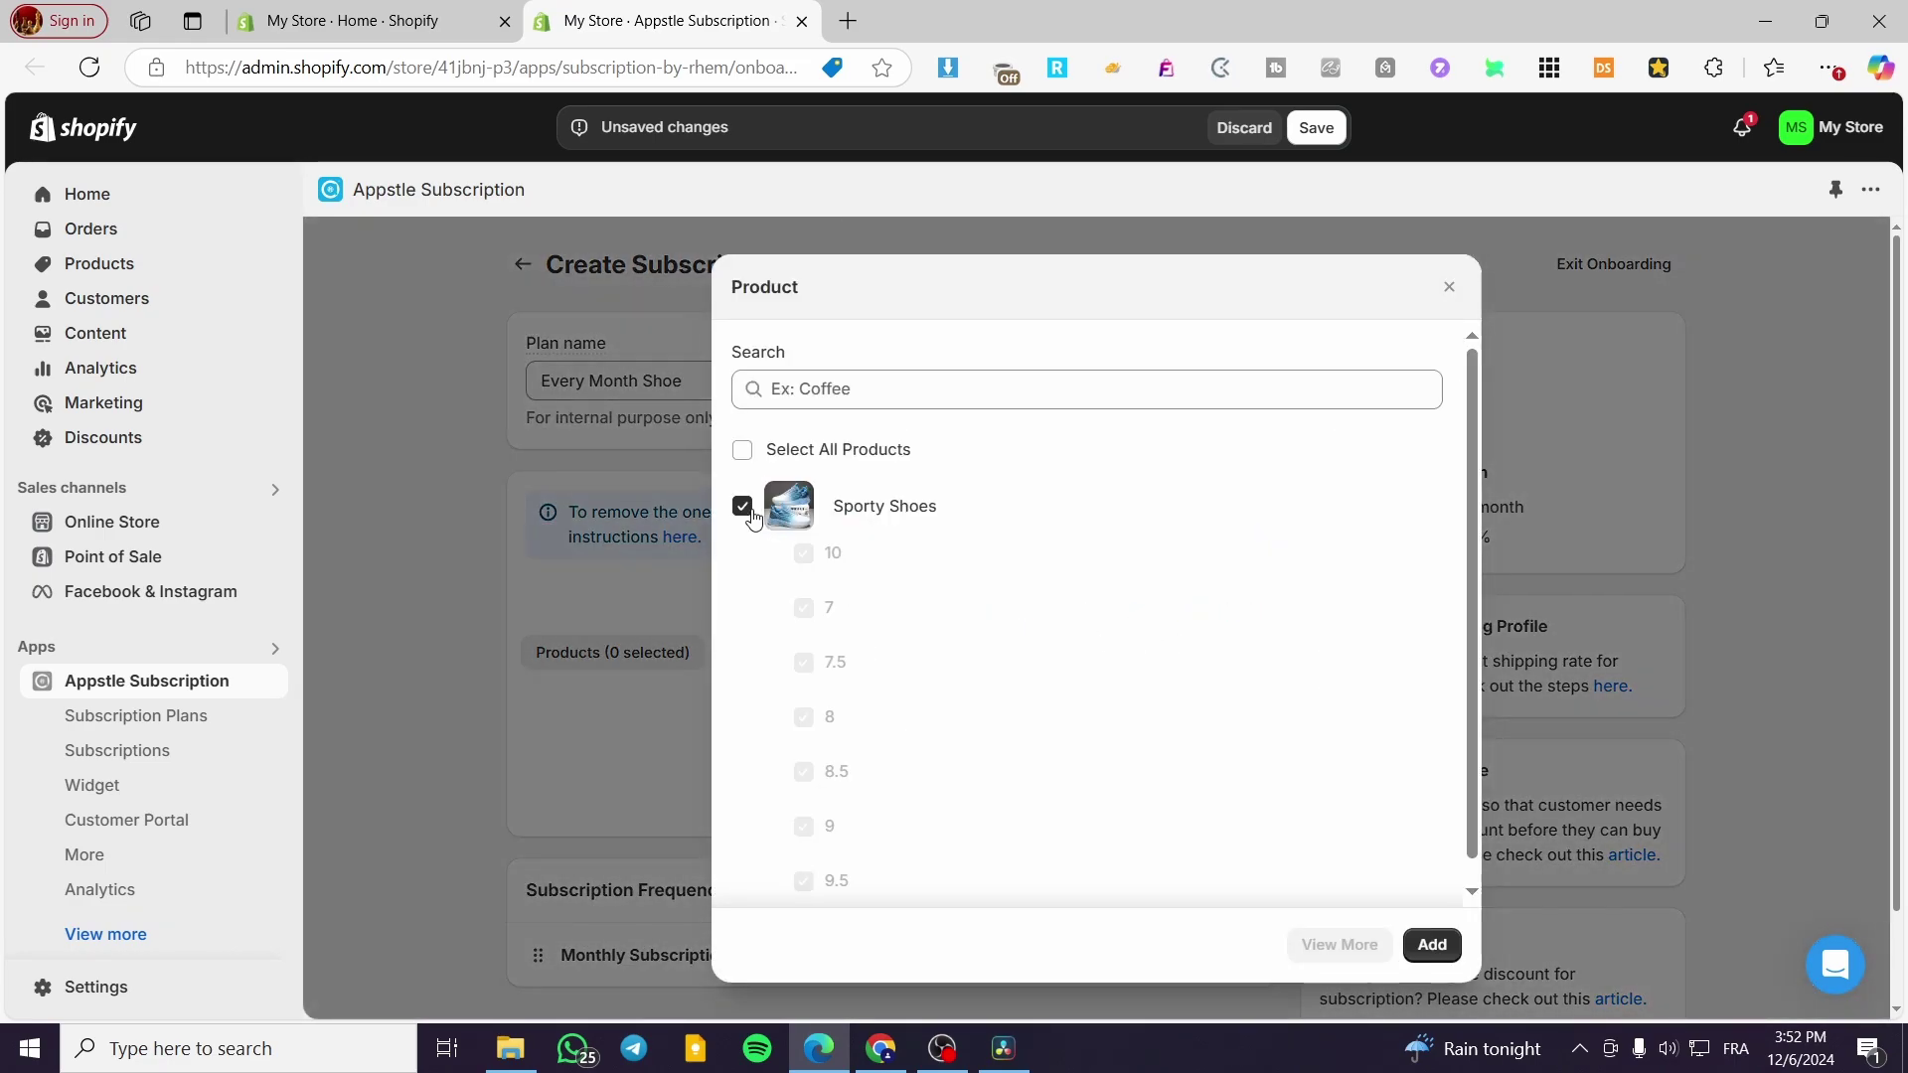
pyautogui.click(1432, 944)
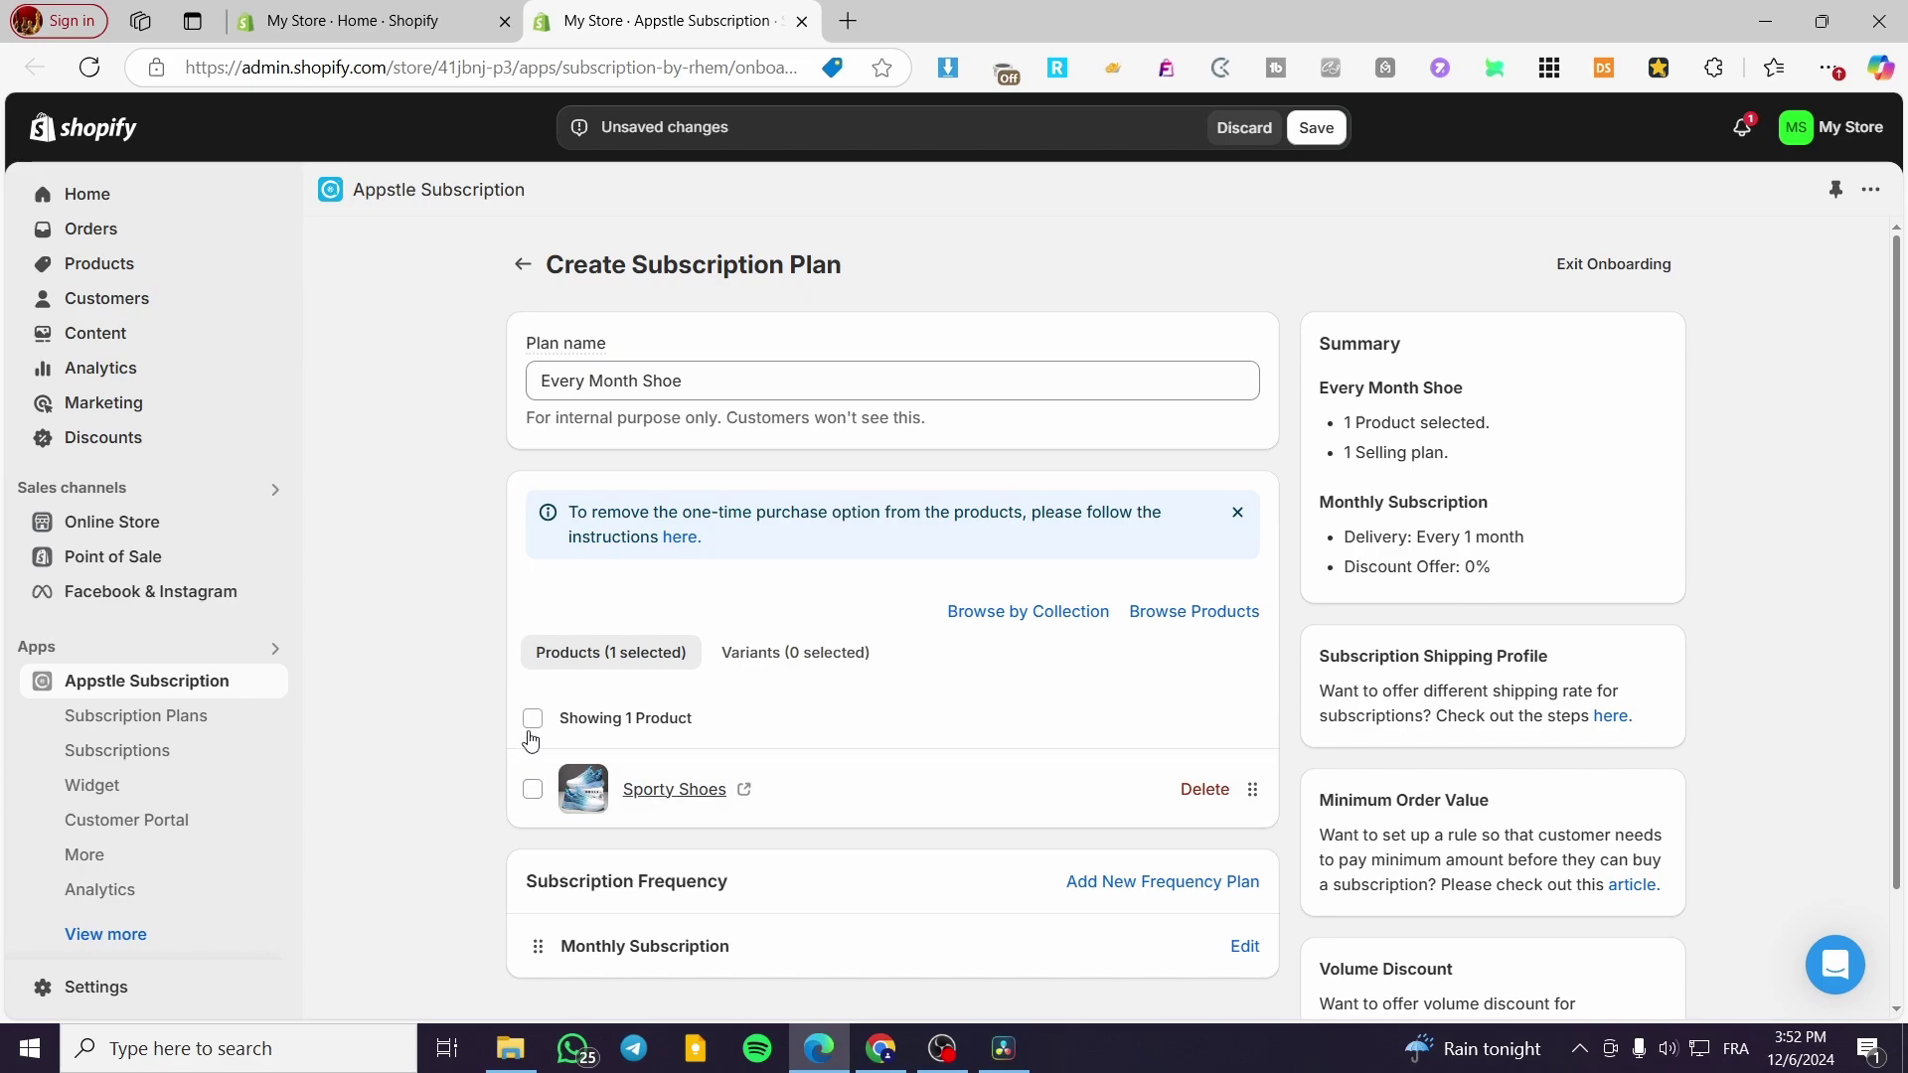
pyautogui.click(532, 791)
pyautogui.click(533, 791)
# Edit the Monthly Subscription frequency, keeping Pay As You Go (Auto-renew) billing and choosing an order frequency of every 1 month.
pyautogui.scroll(-2, 715, 645)
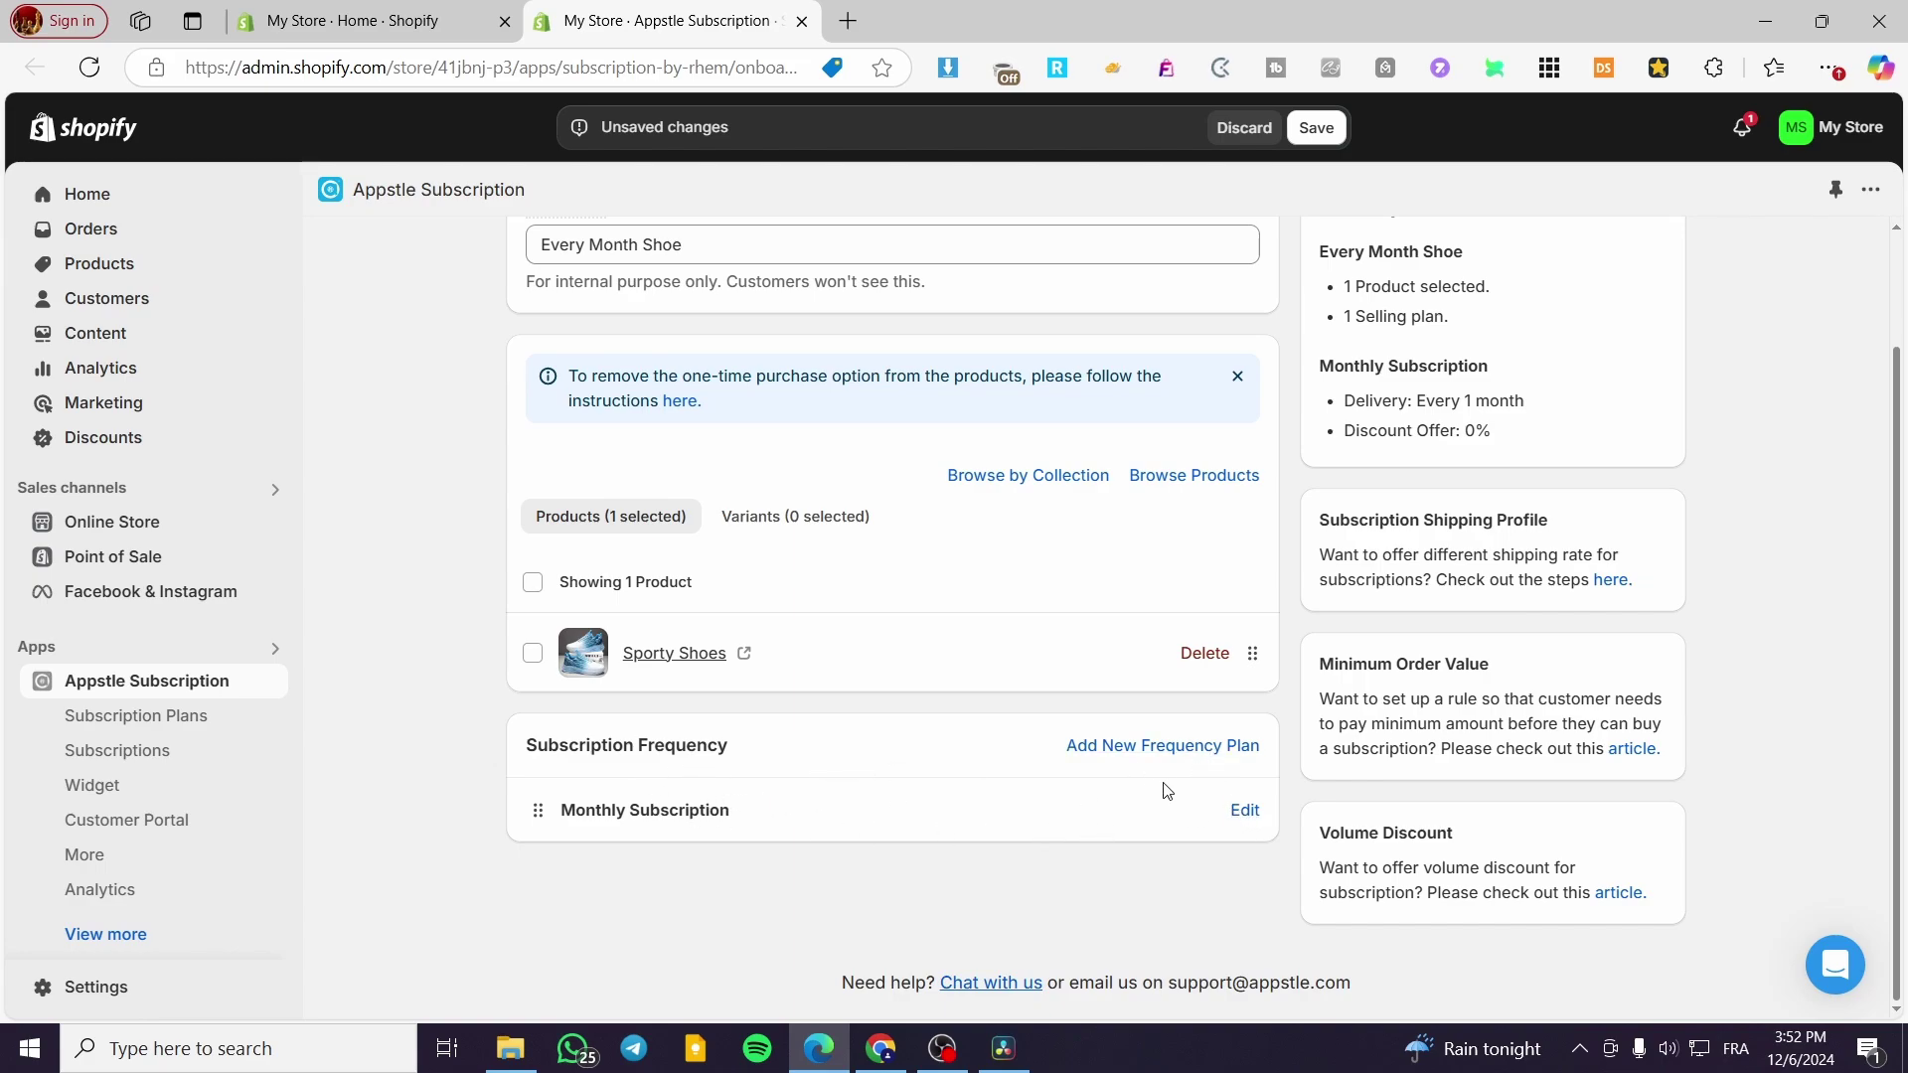
pyautogui.click(1242, 808)
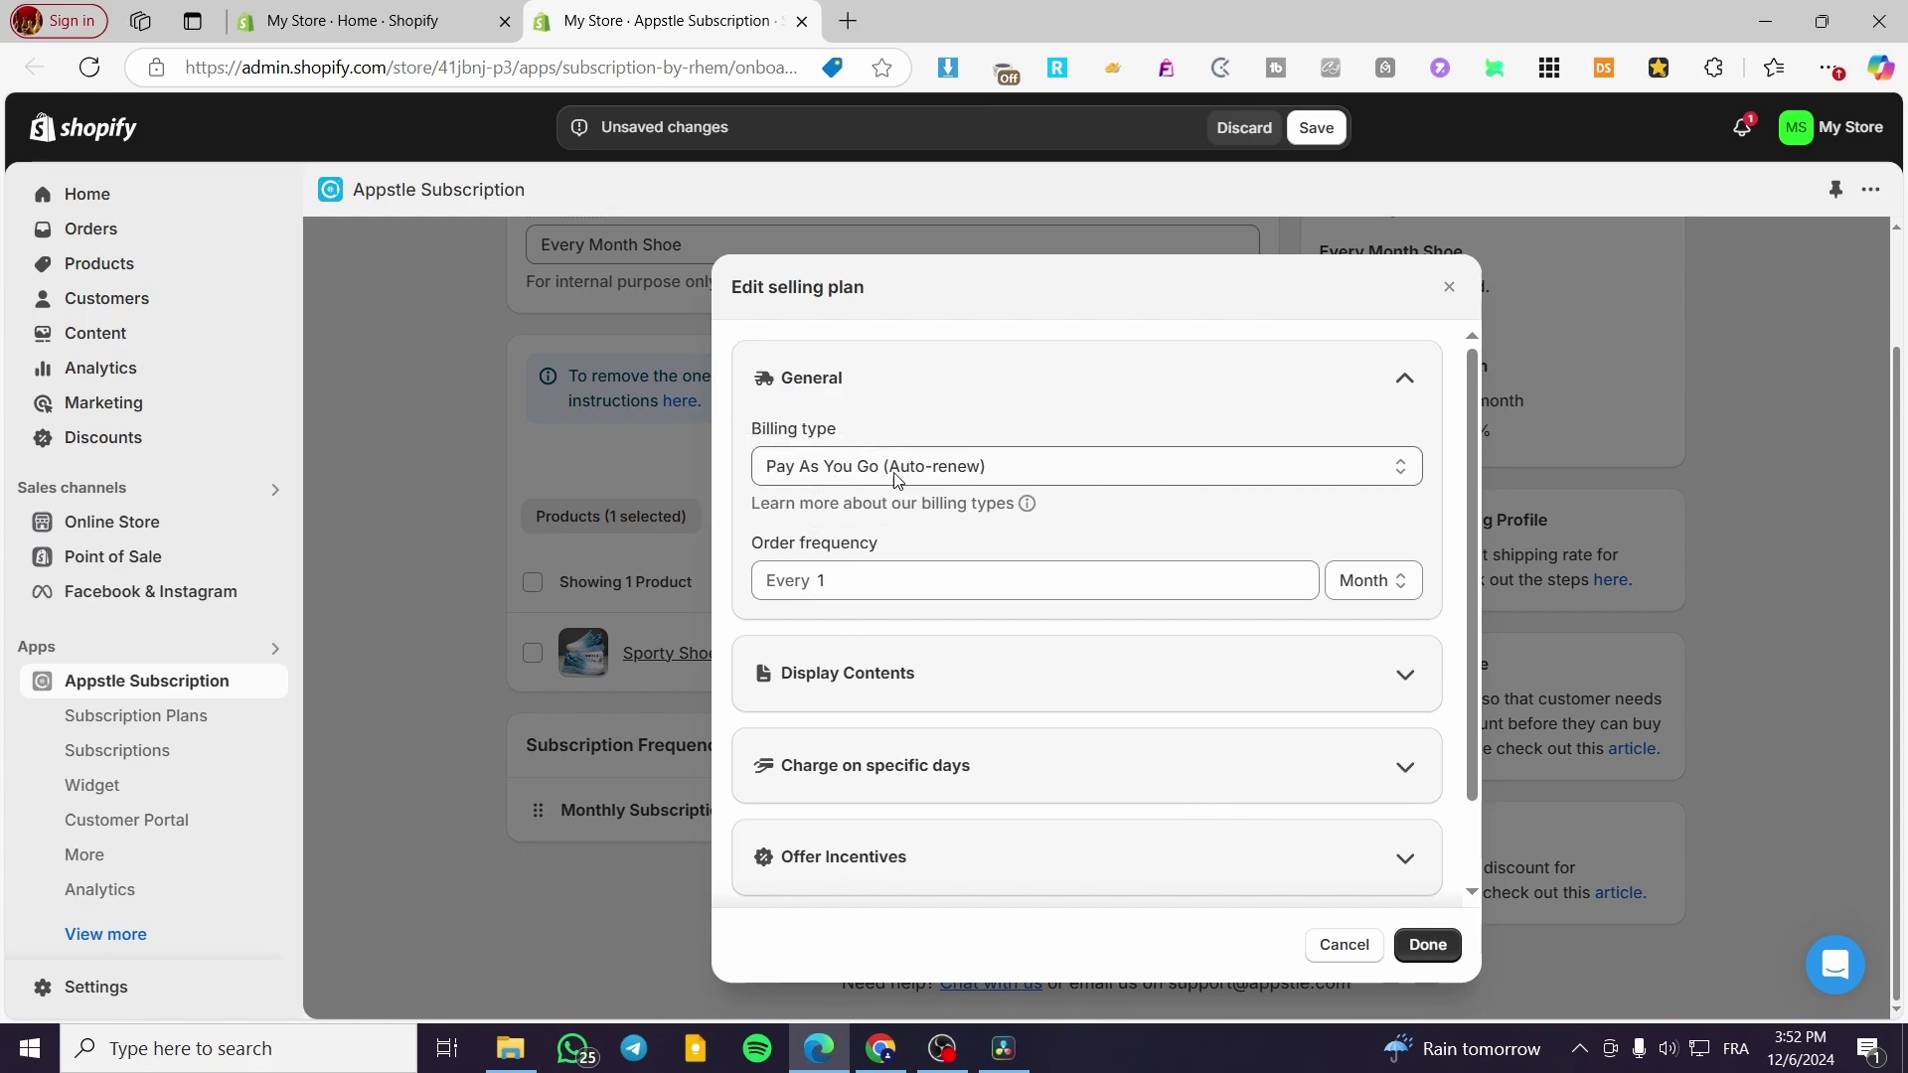
pyautogui.click(1095, 474)
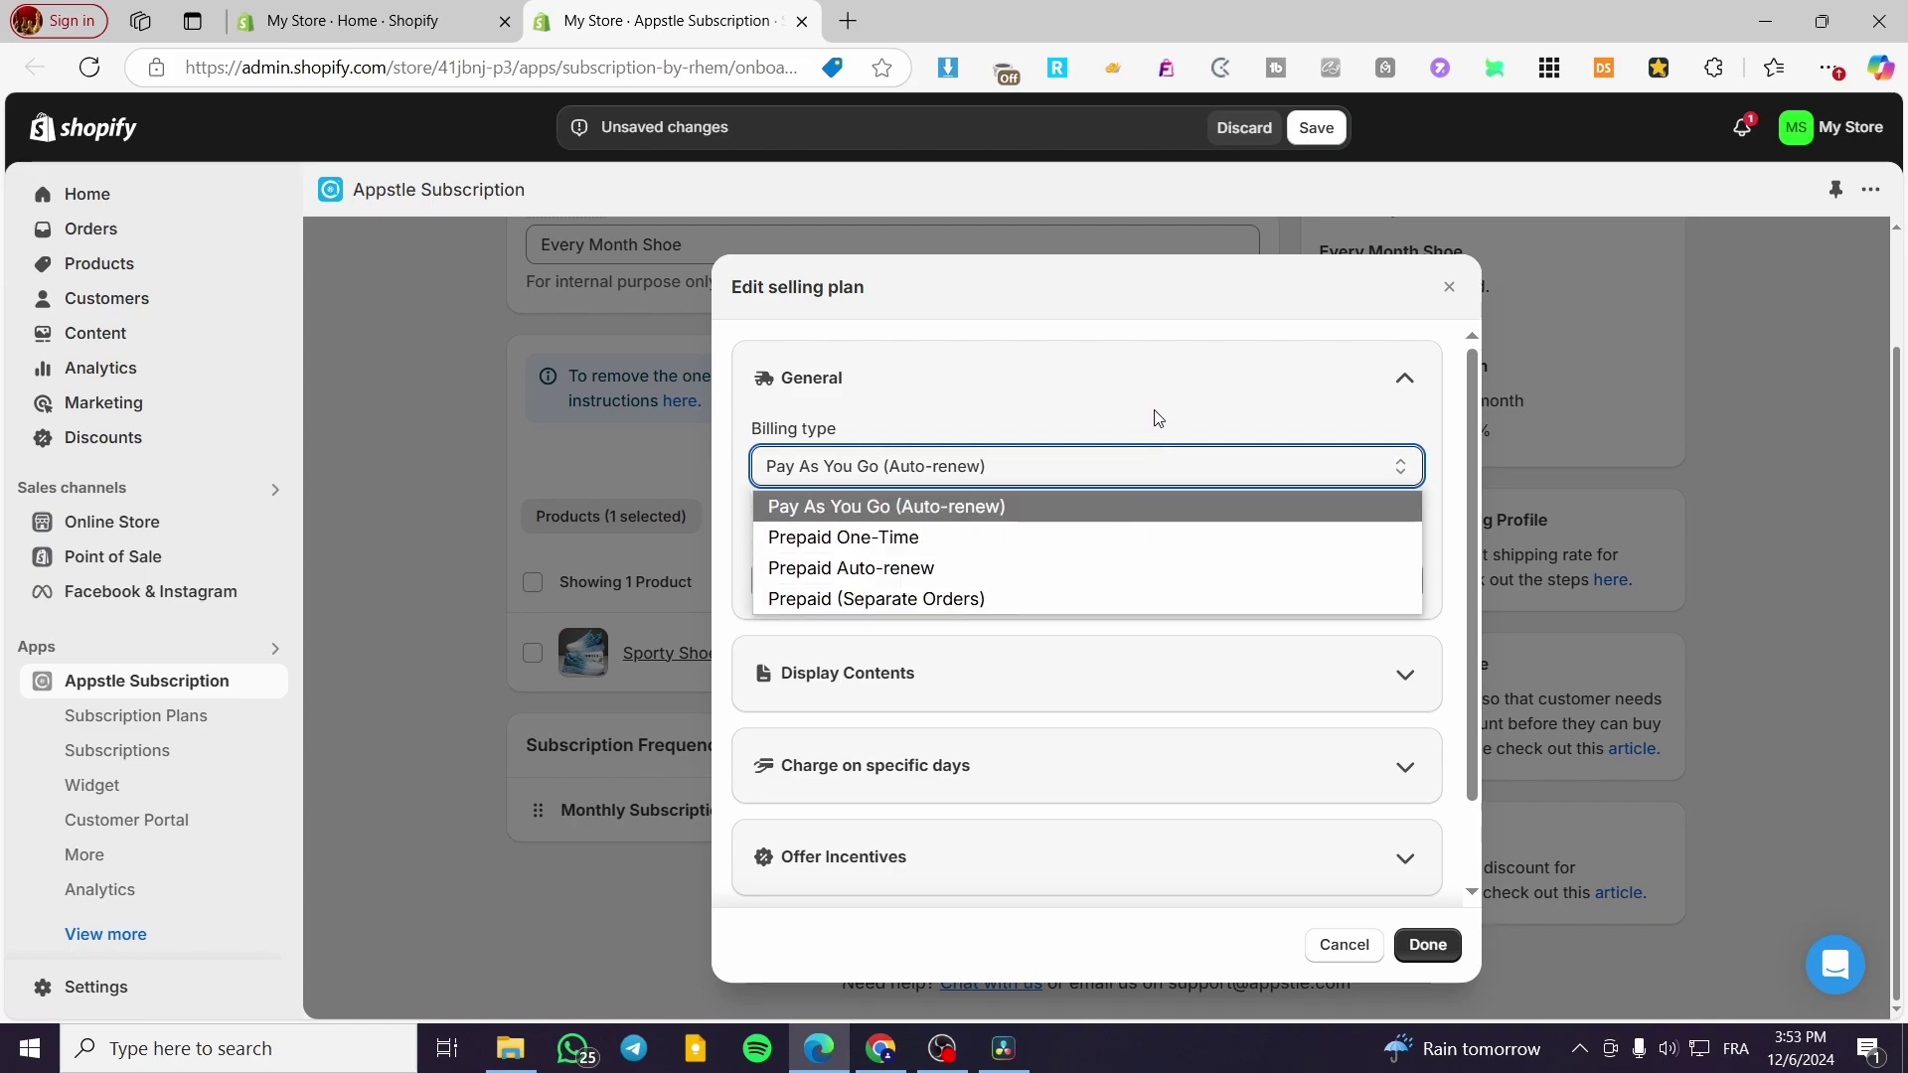
pyautogui.click(1130, 337)
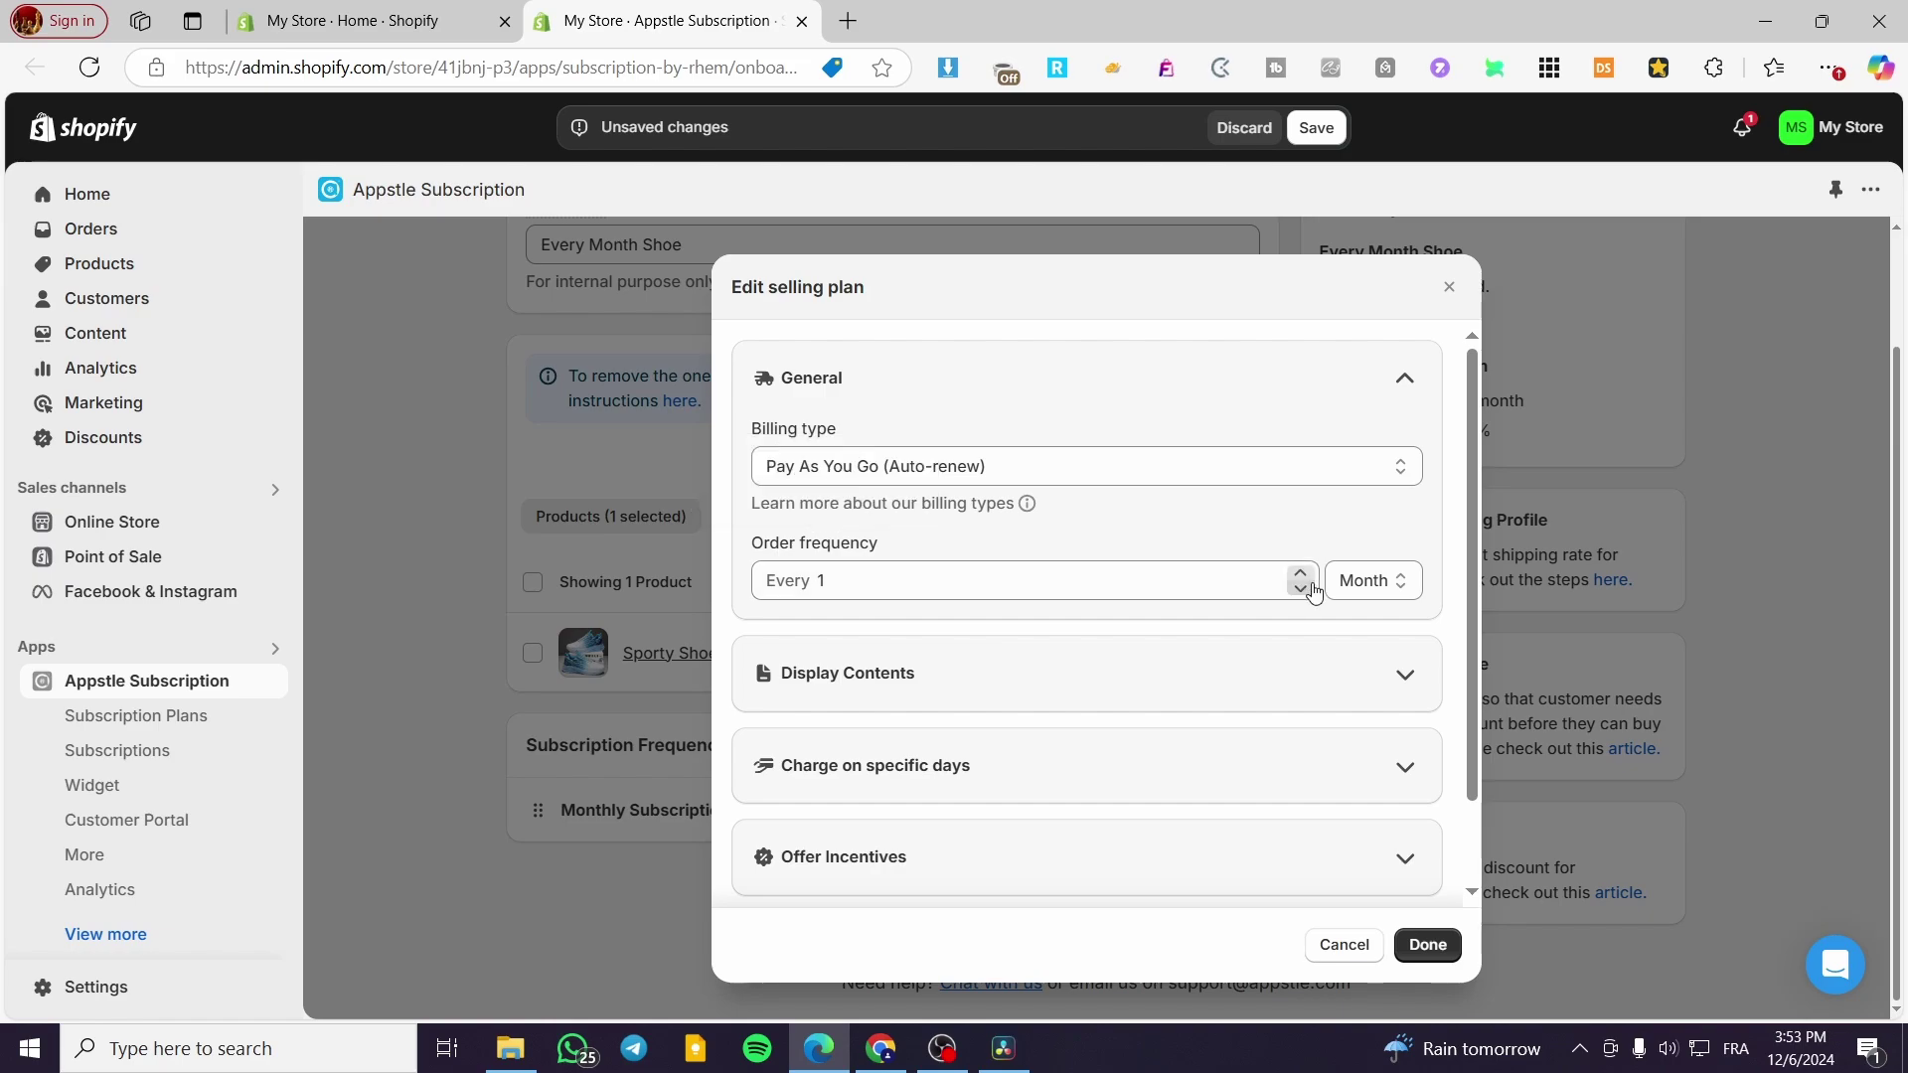
pyautogui.click(1401, 590)
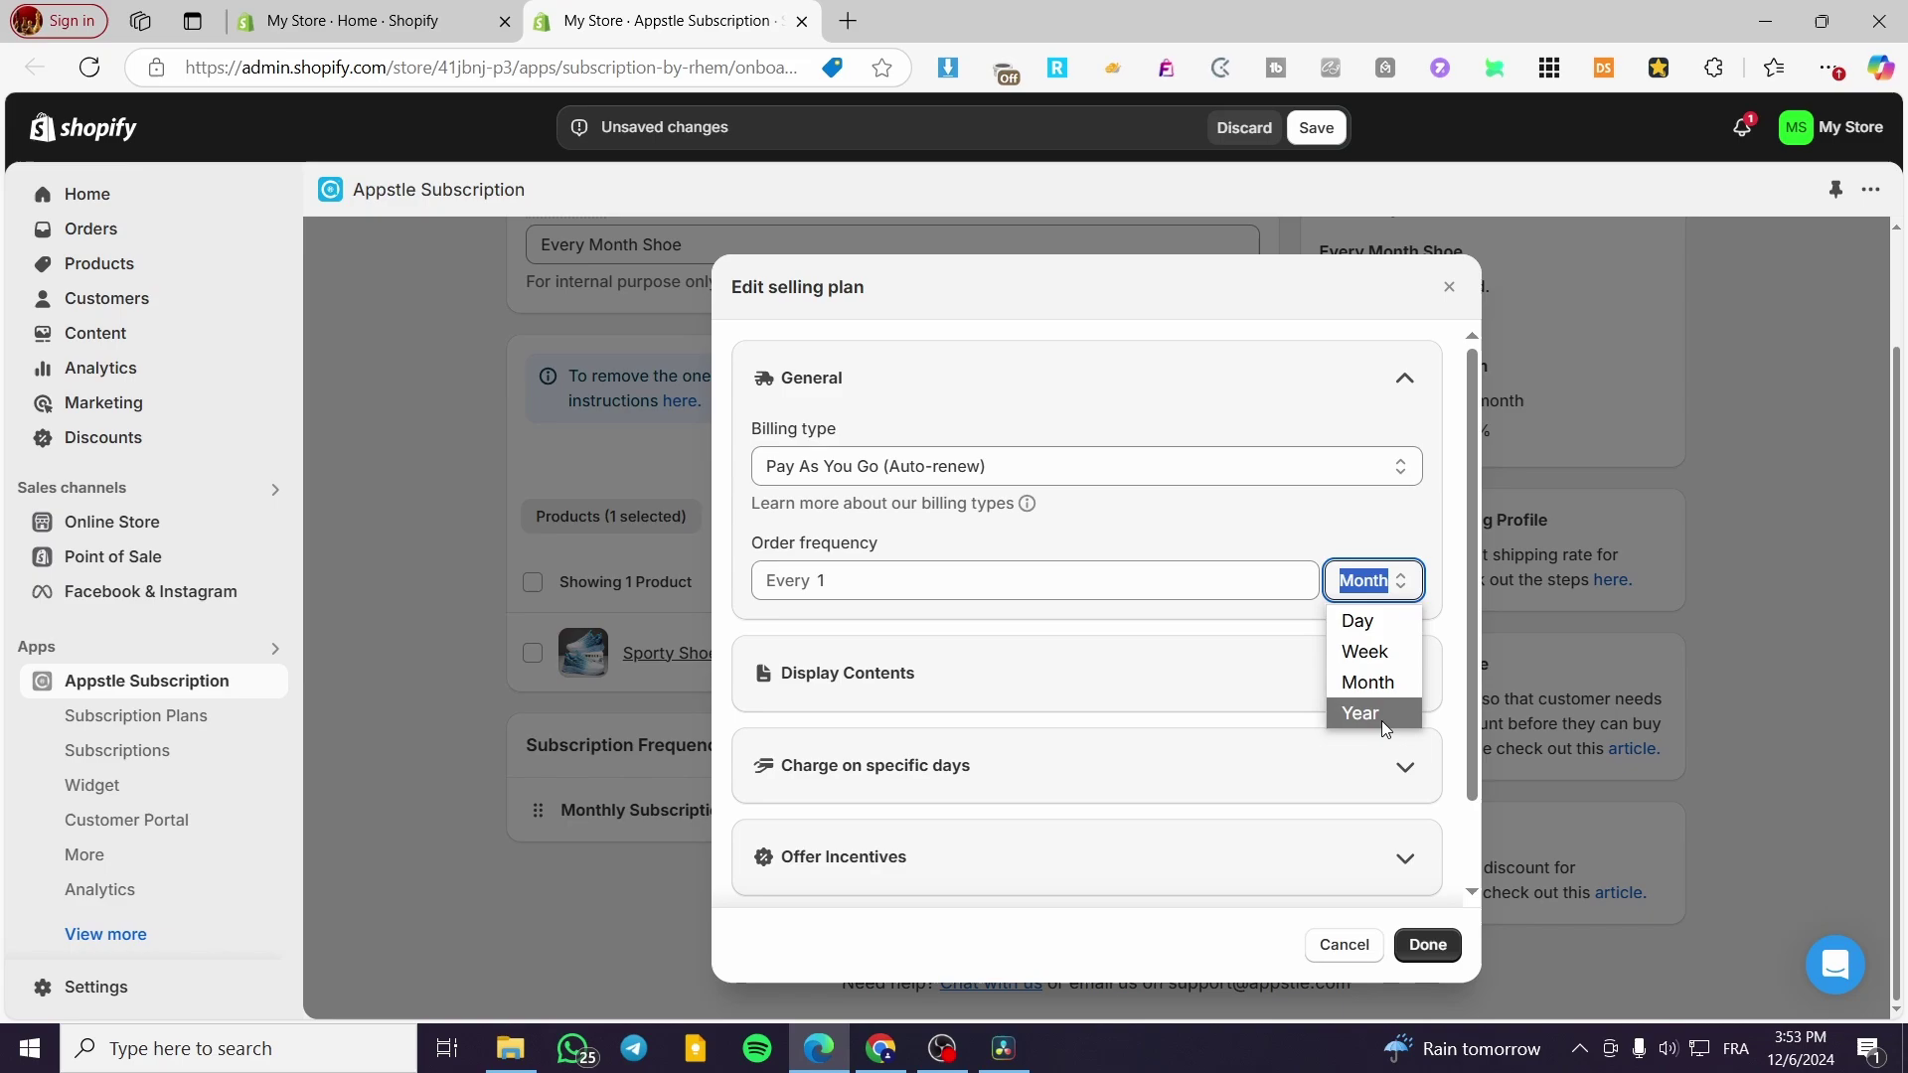
pyautogui.click(1399, 597)
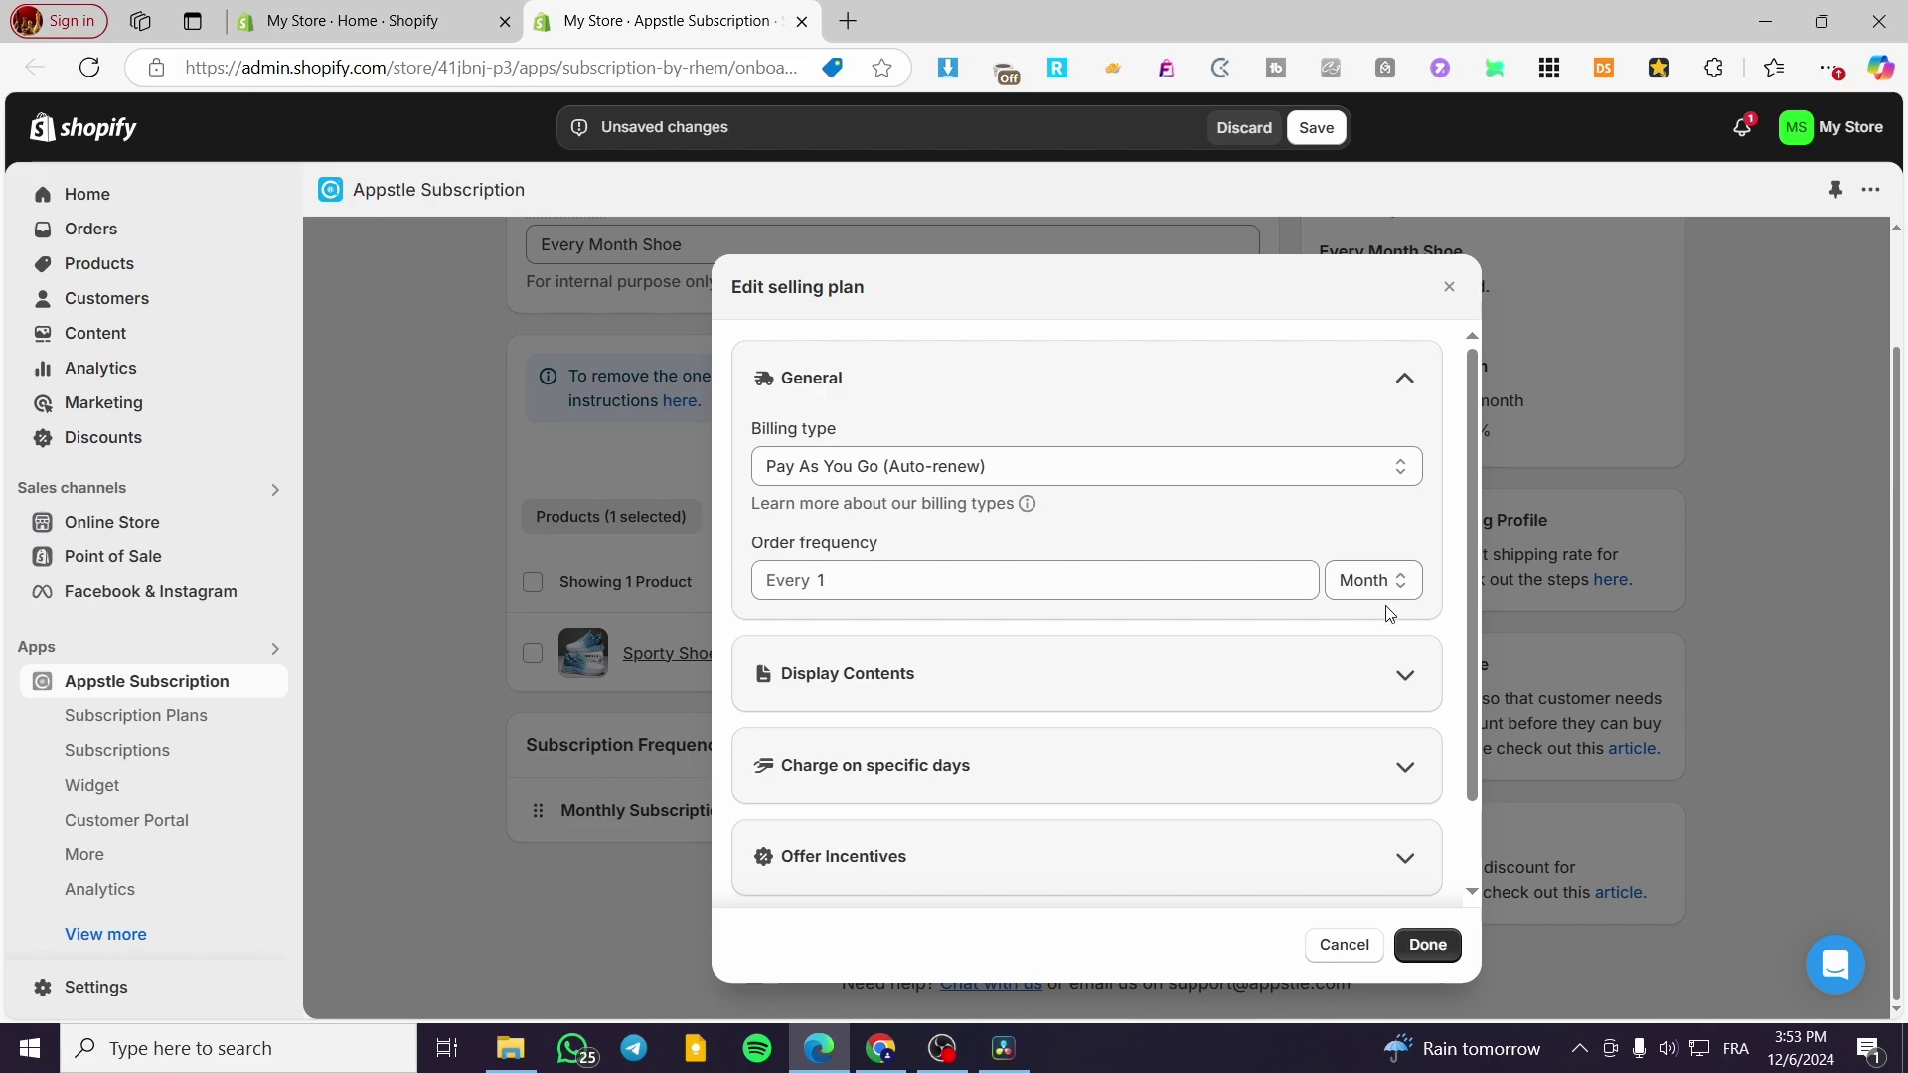
pyautogui.click(1372, 581)
pyautogui.click(1369, 677)
# In the selling plan's display contents, keep the frequency name "Monthly Subscription" and enable showing a description.
pyautogui.click(1112, 677)
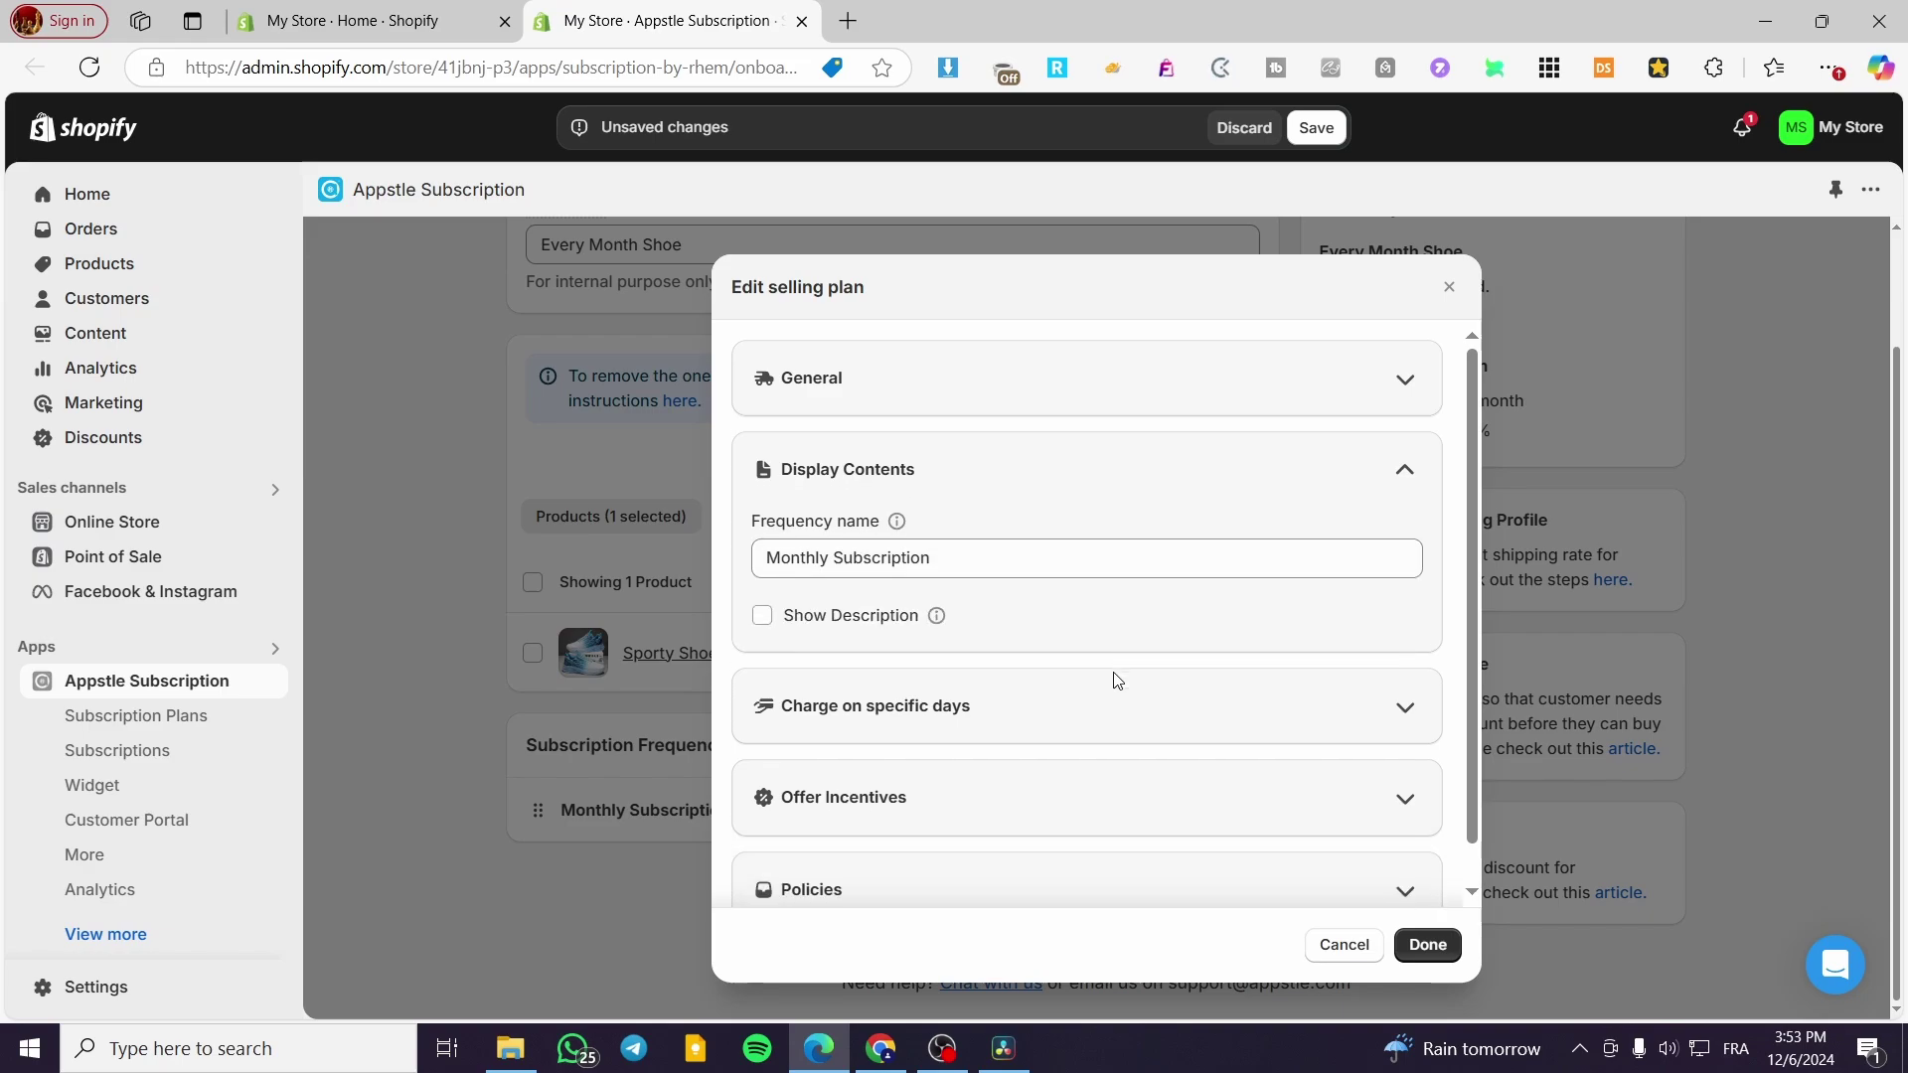
pyautogui.click(832, 559)
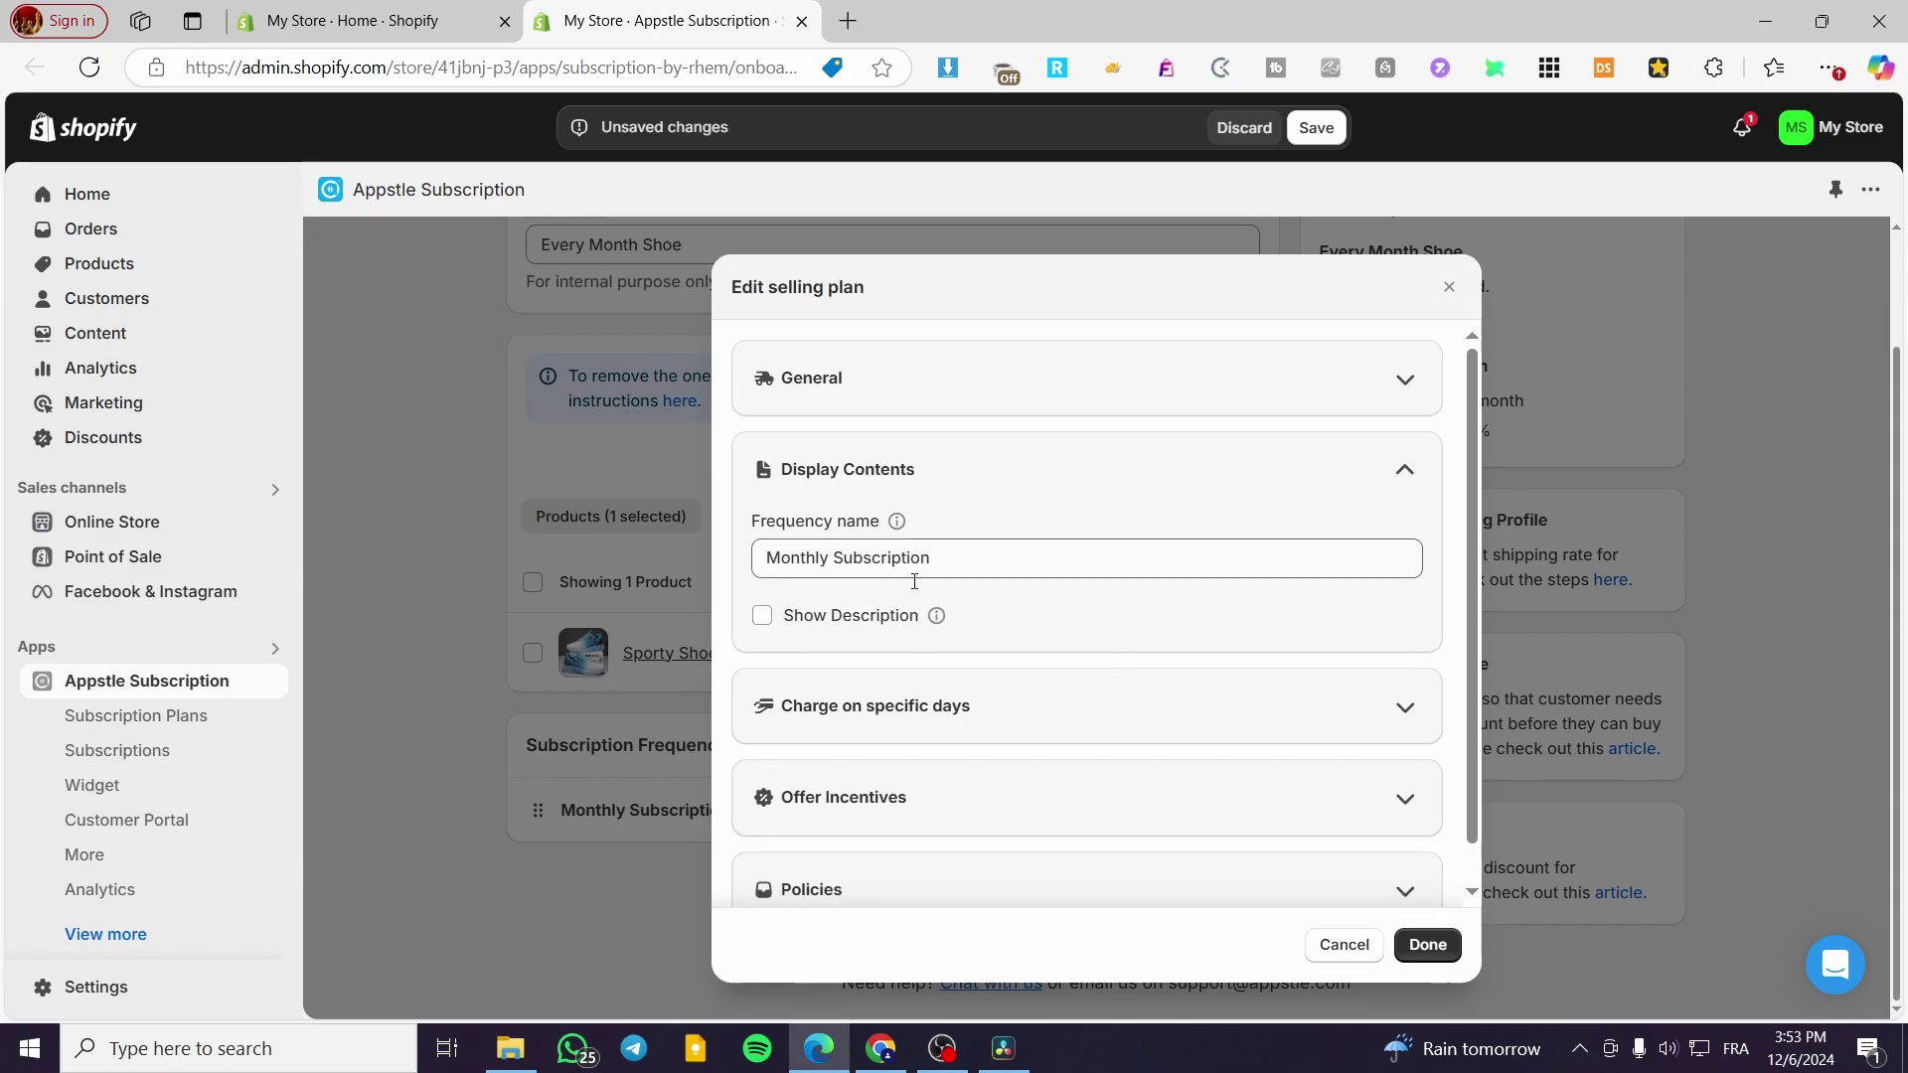
pyautogui.click(764, 616)
pyautogui.click(789, 622)
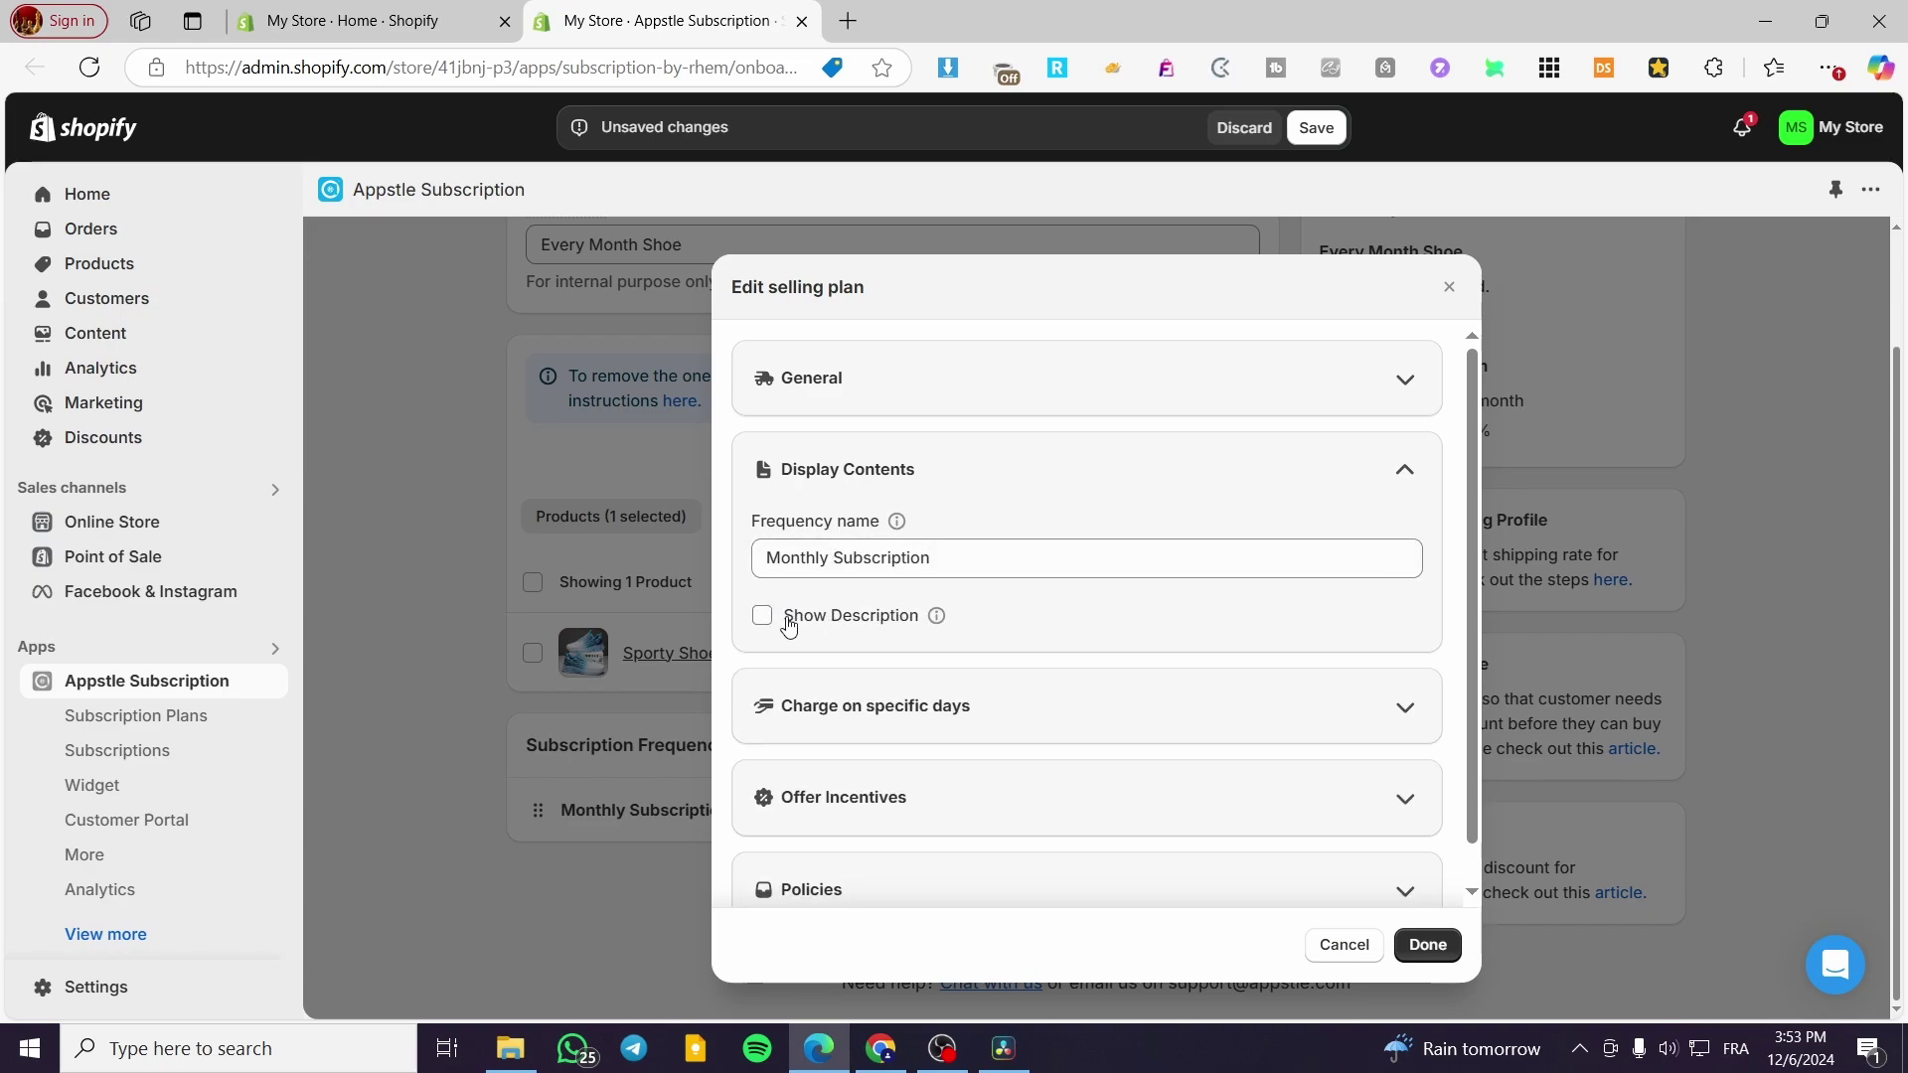
pyautogui.click(792, 619)
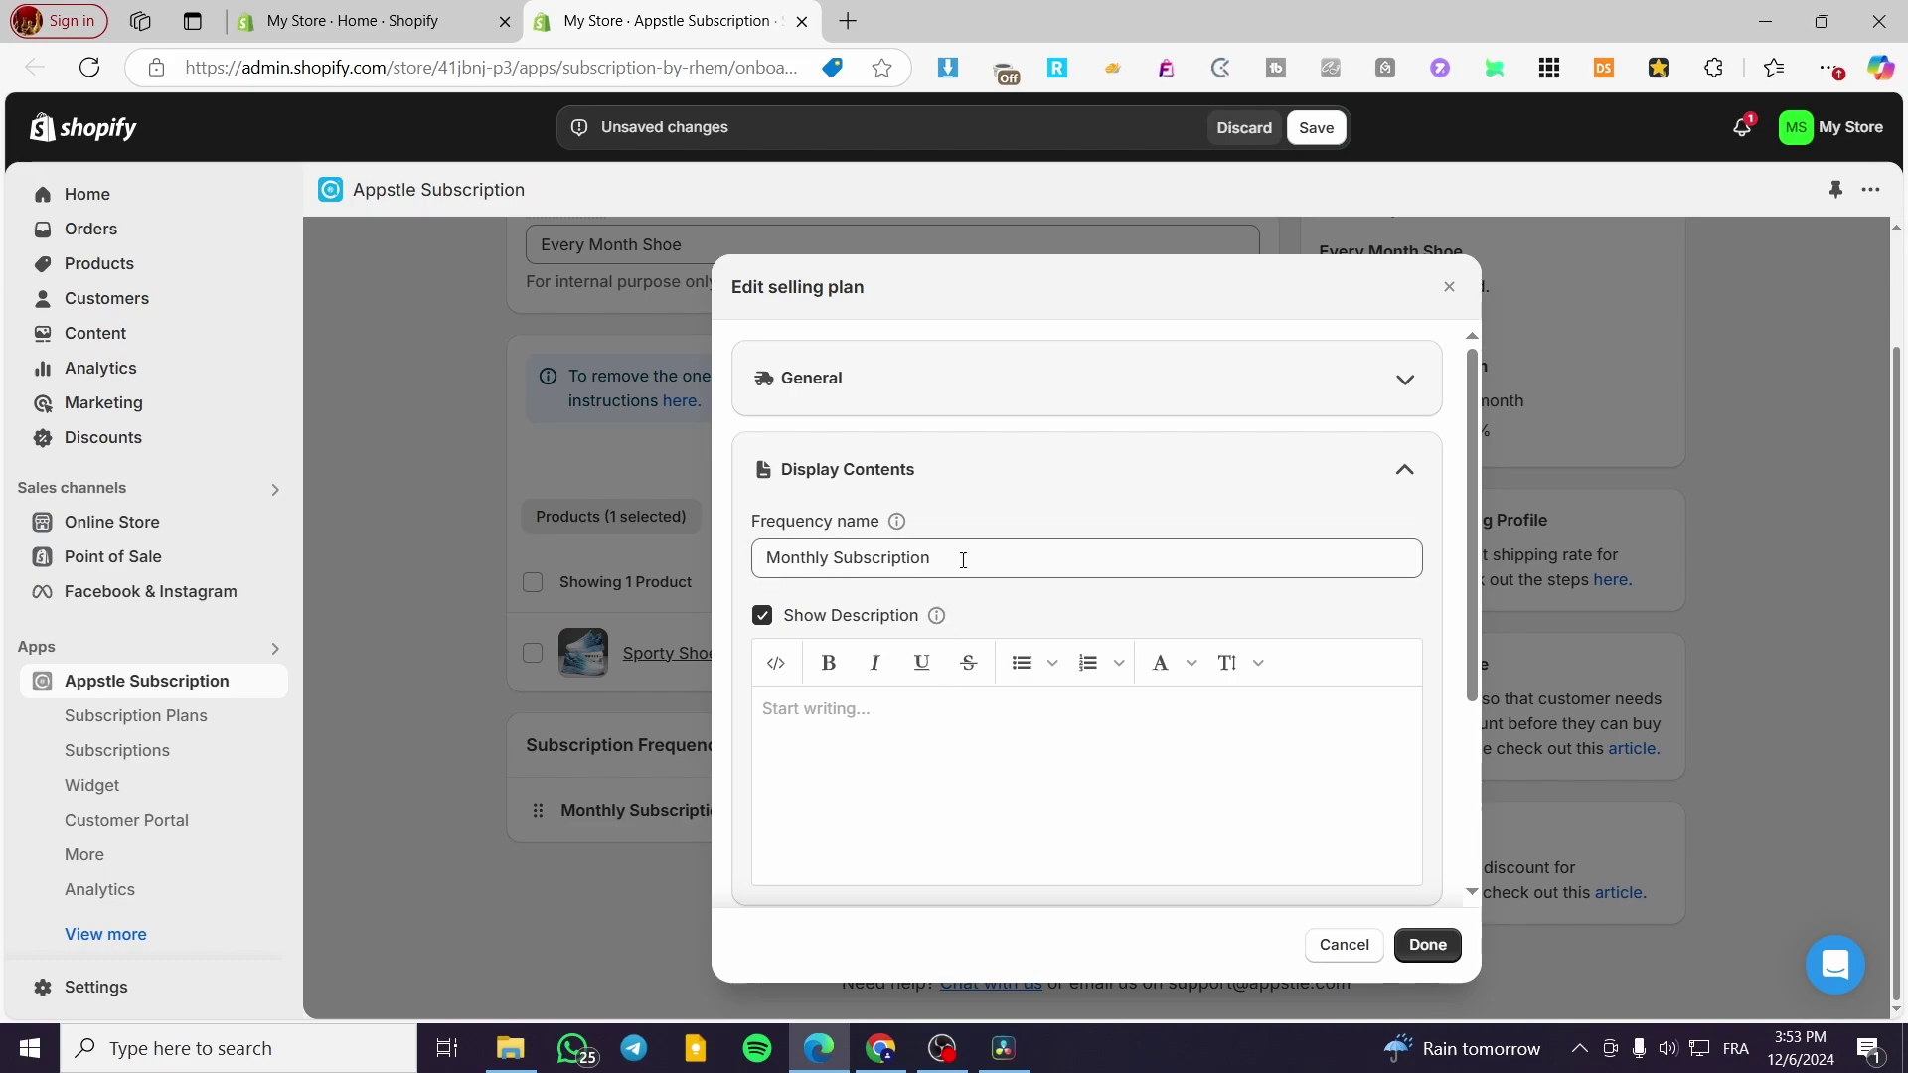
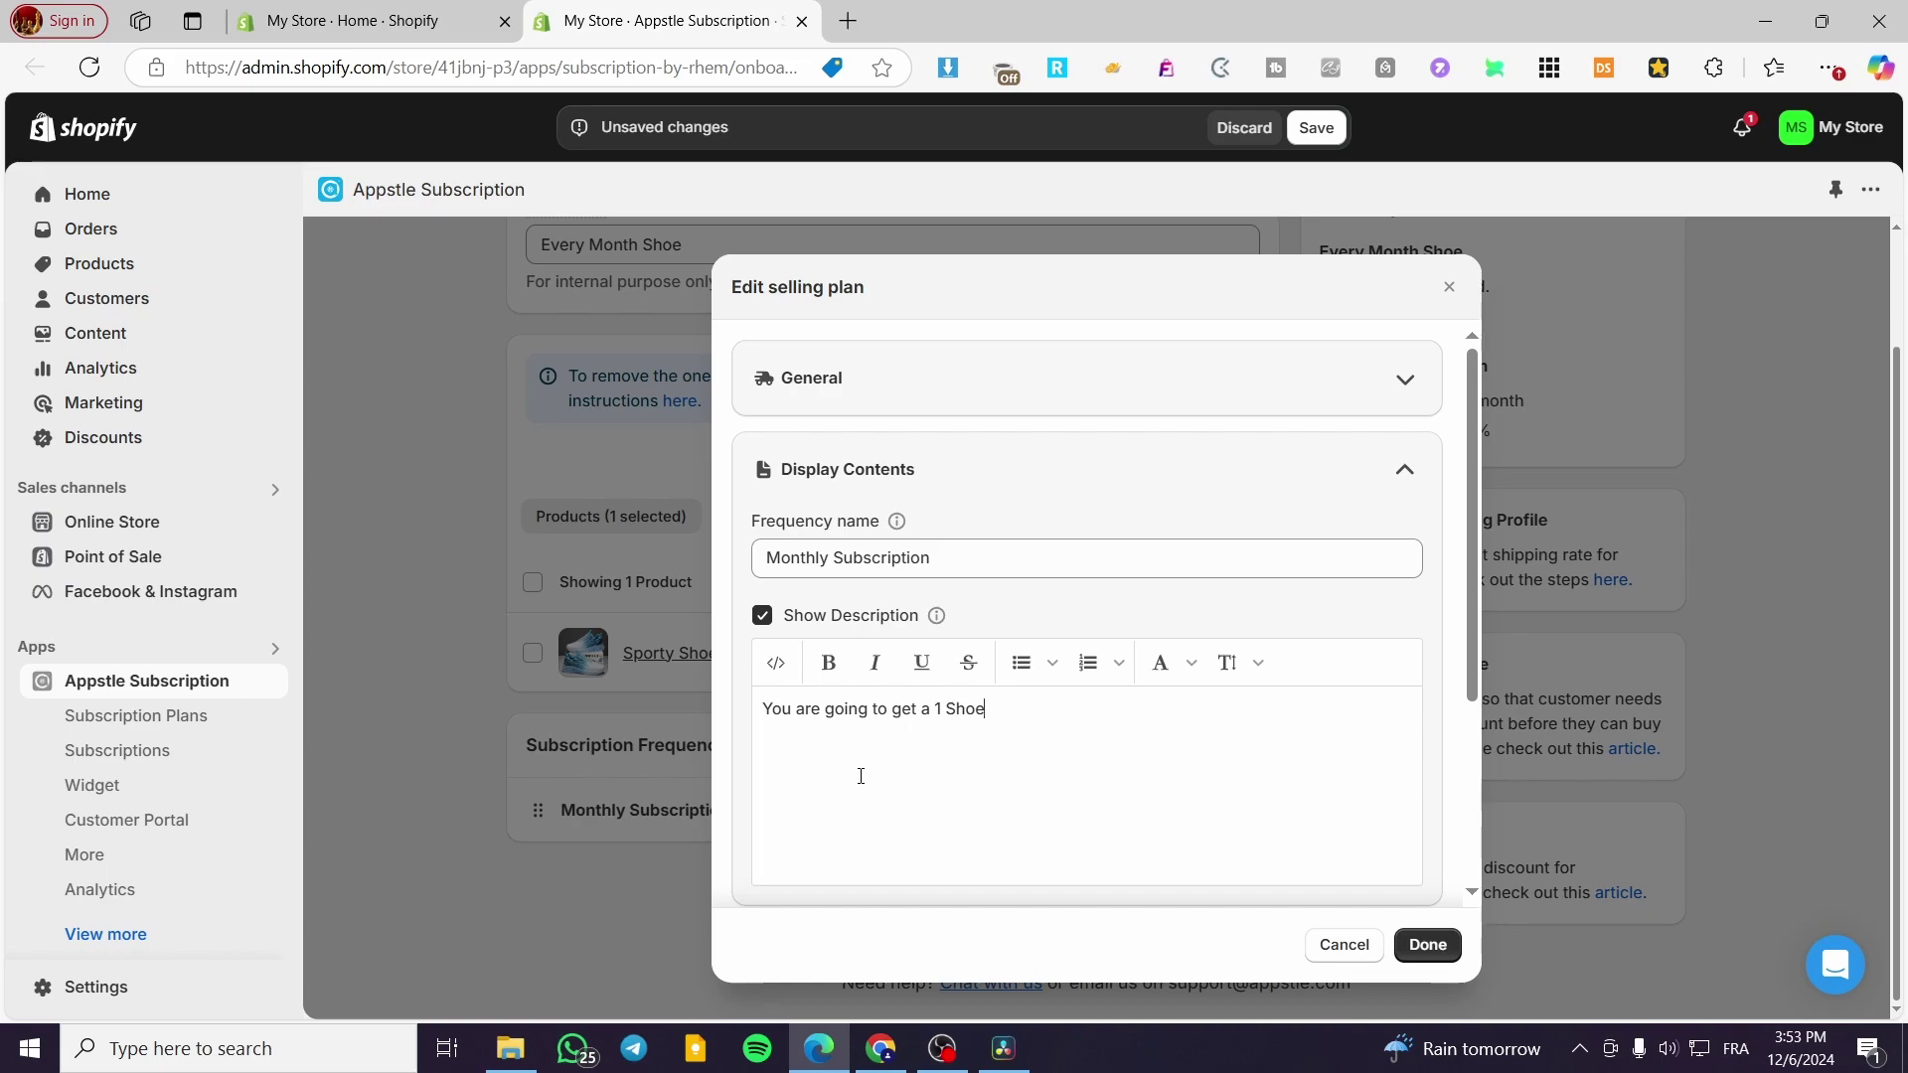
# Continue the selling plan description with "for your selected size and you are going to get all the colors of your choice,".
pyautogui.write('for your selected')
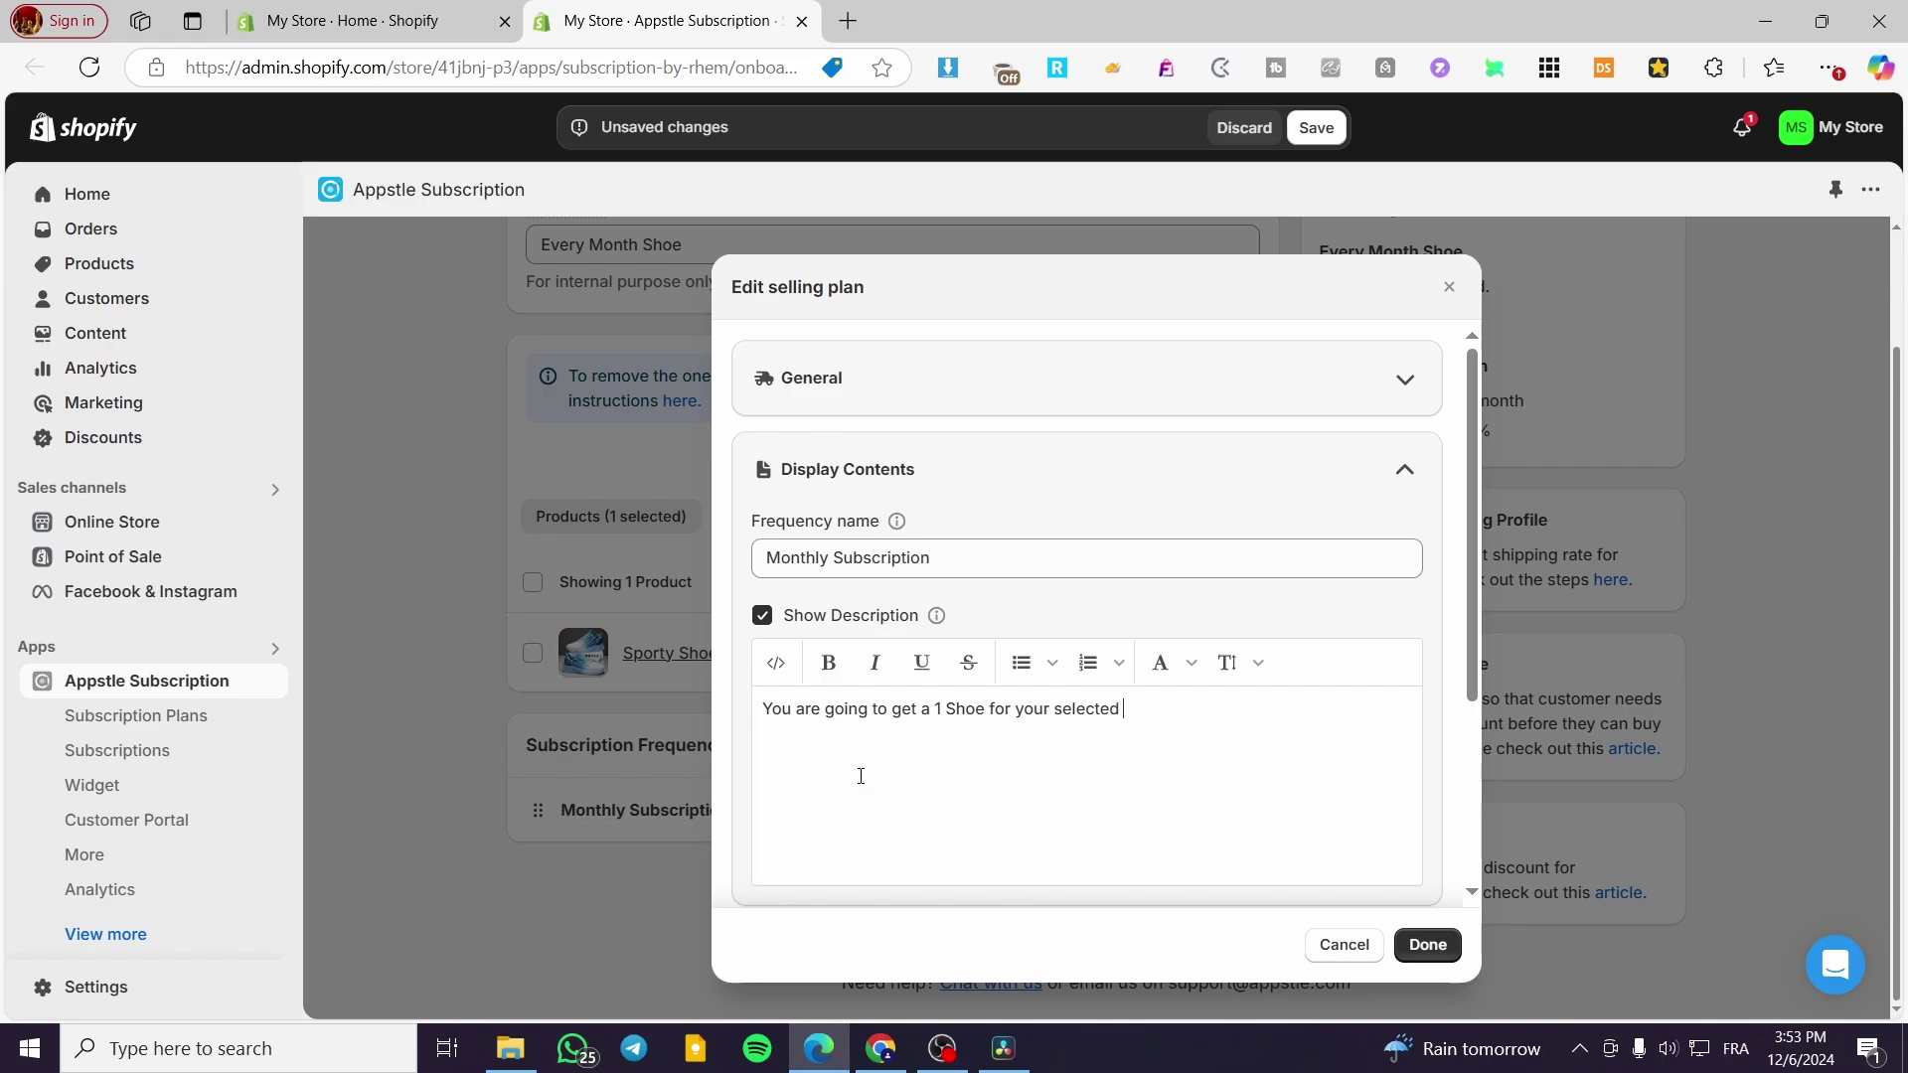
pyautogui.write(' size and you are going to')
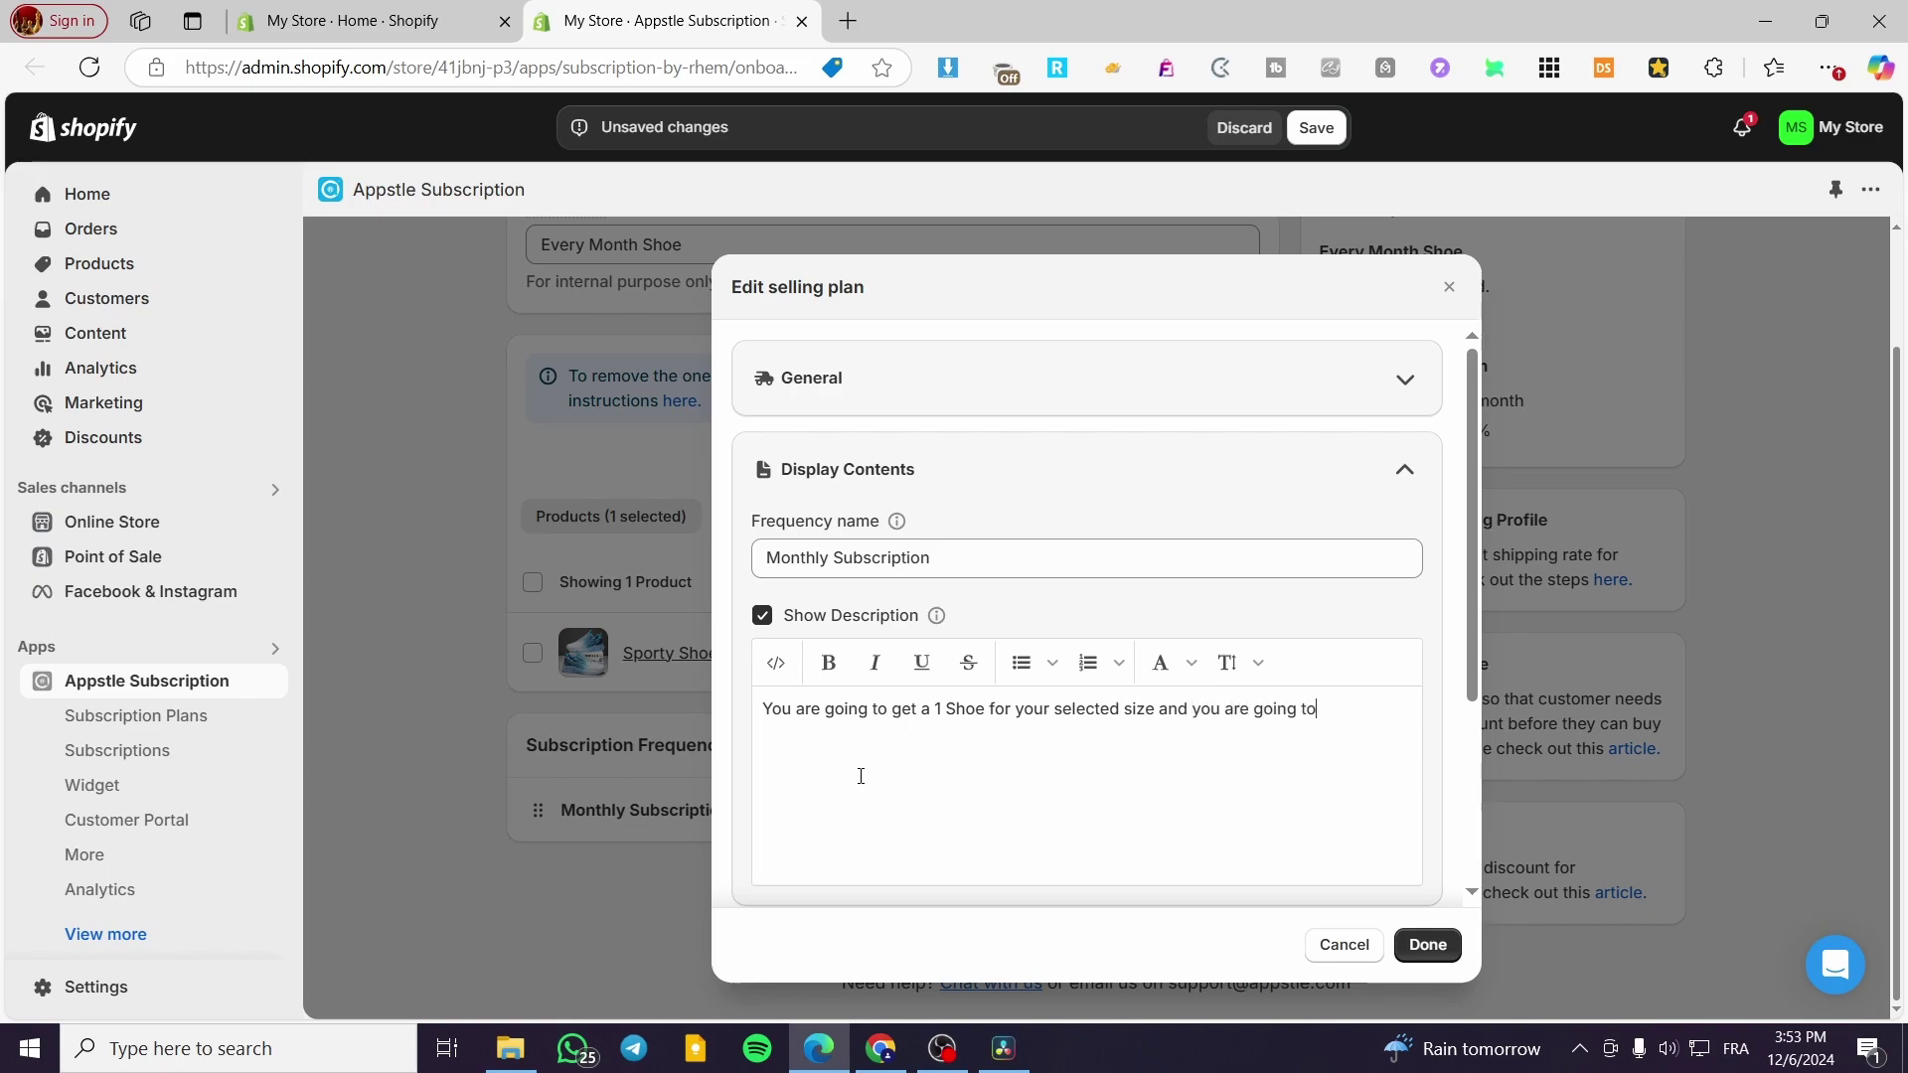
pyautogui.write(' get all the colors of your choice,')
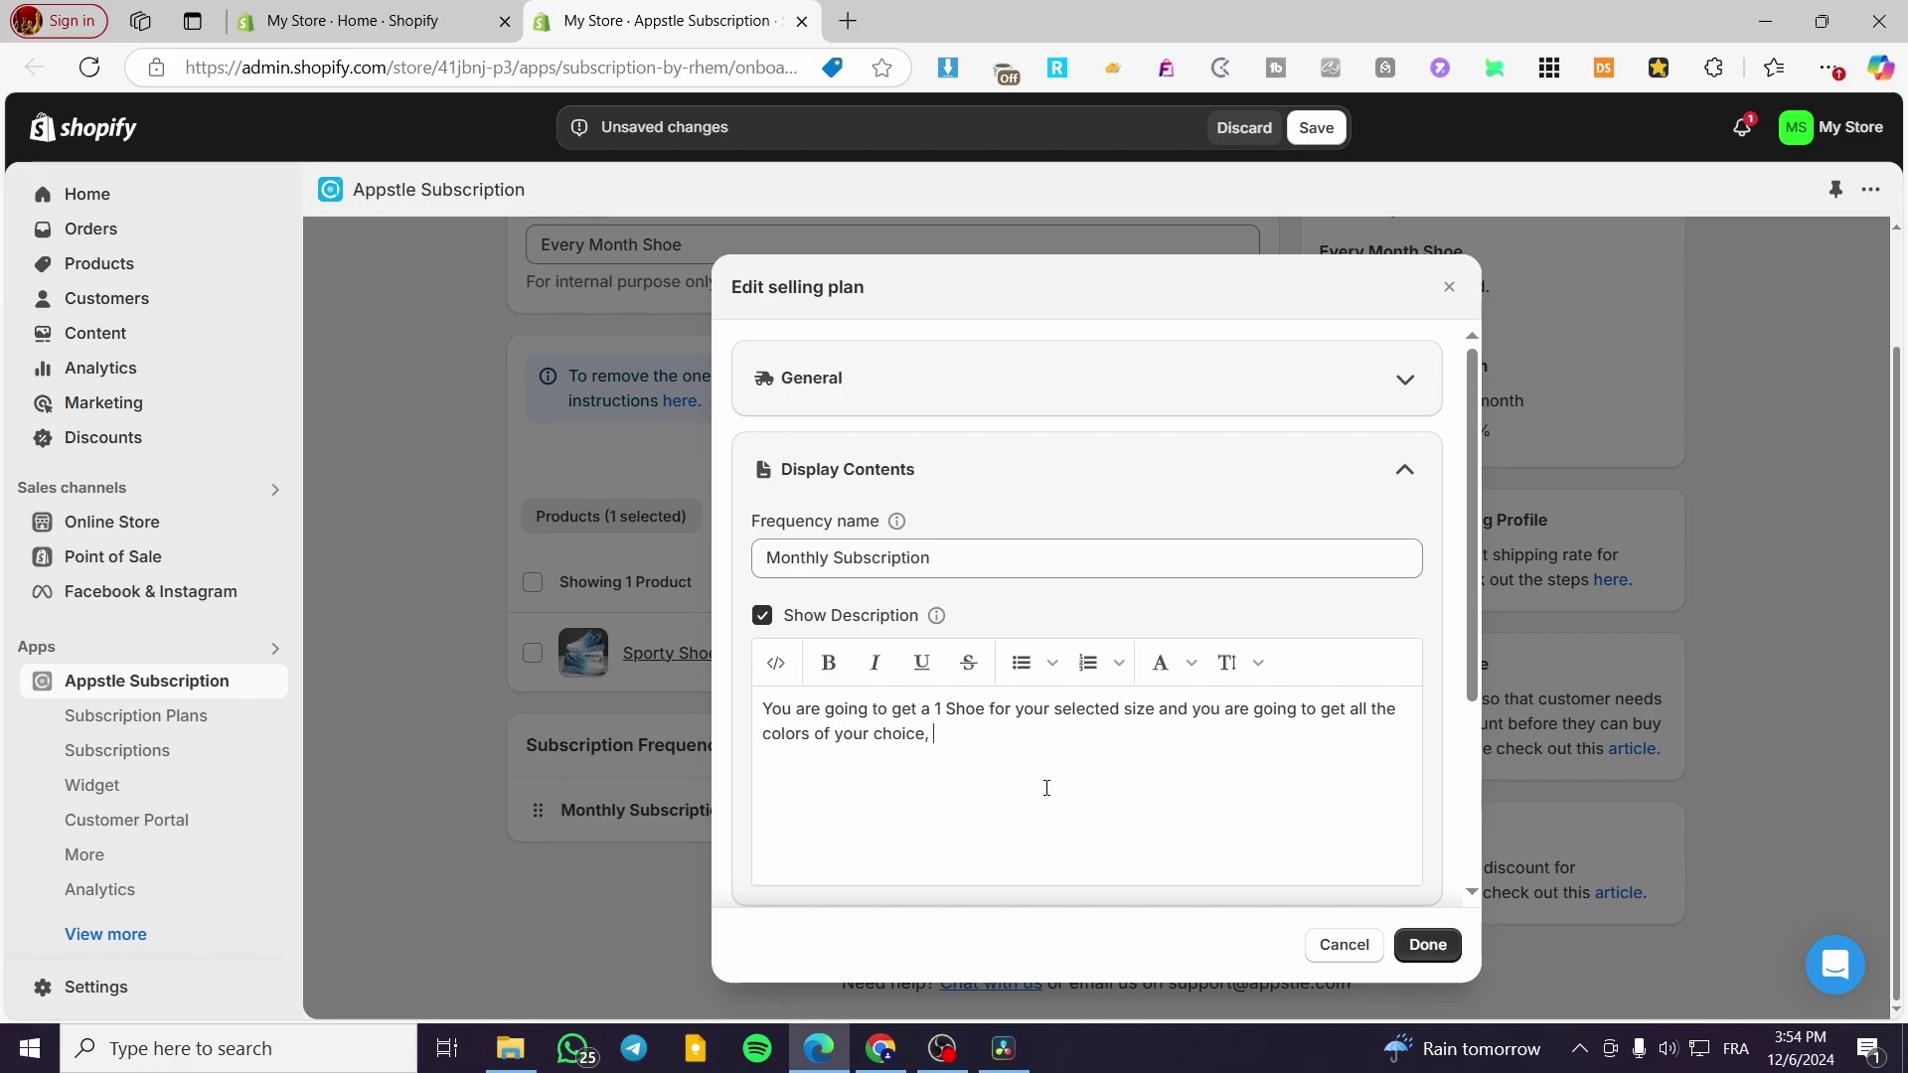
# Finish the description with "you are going to be billed every 30 days until you are going to cancel the subscription.".
pyautogui.write('you are going to b')
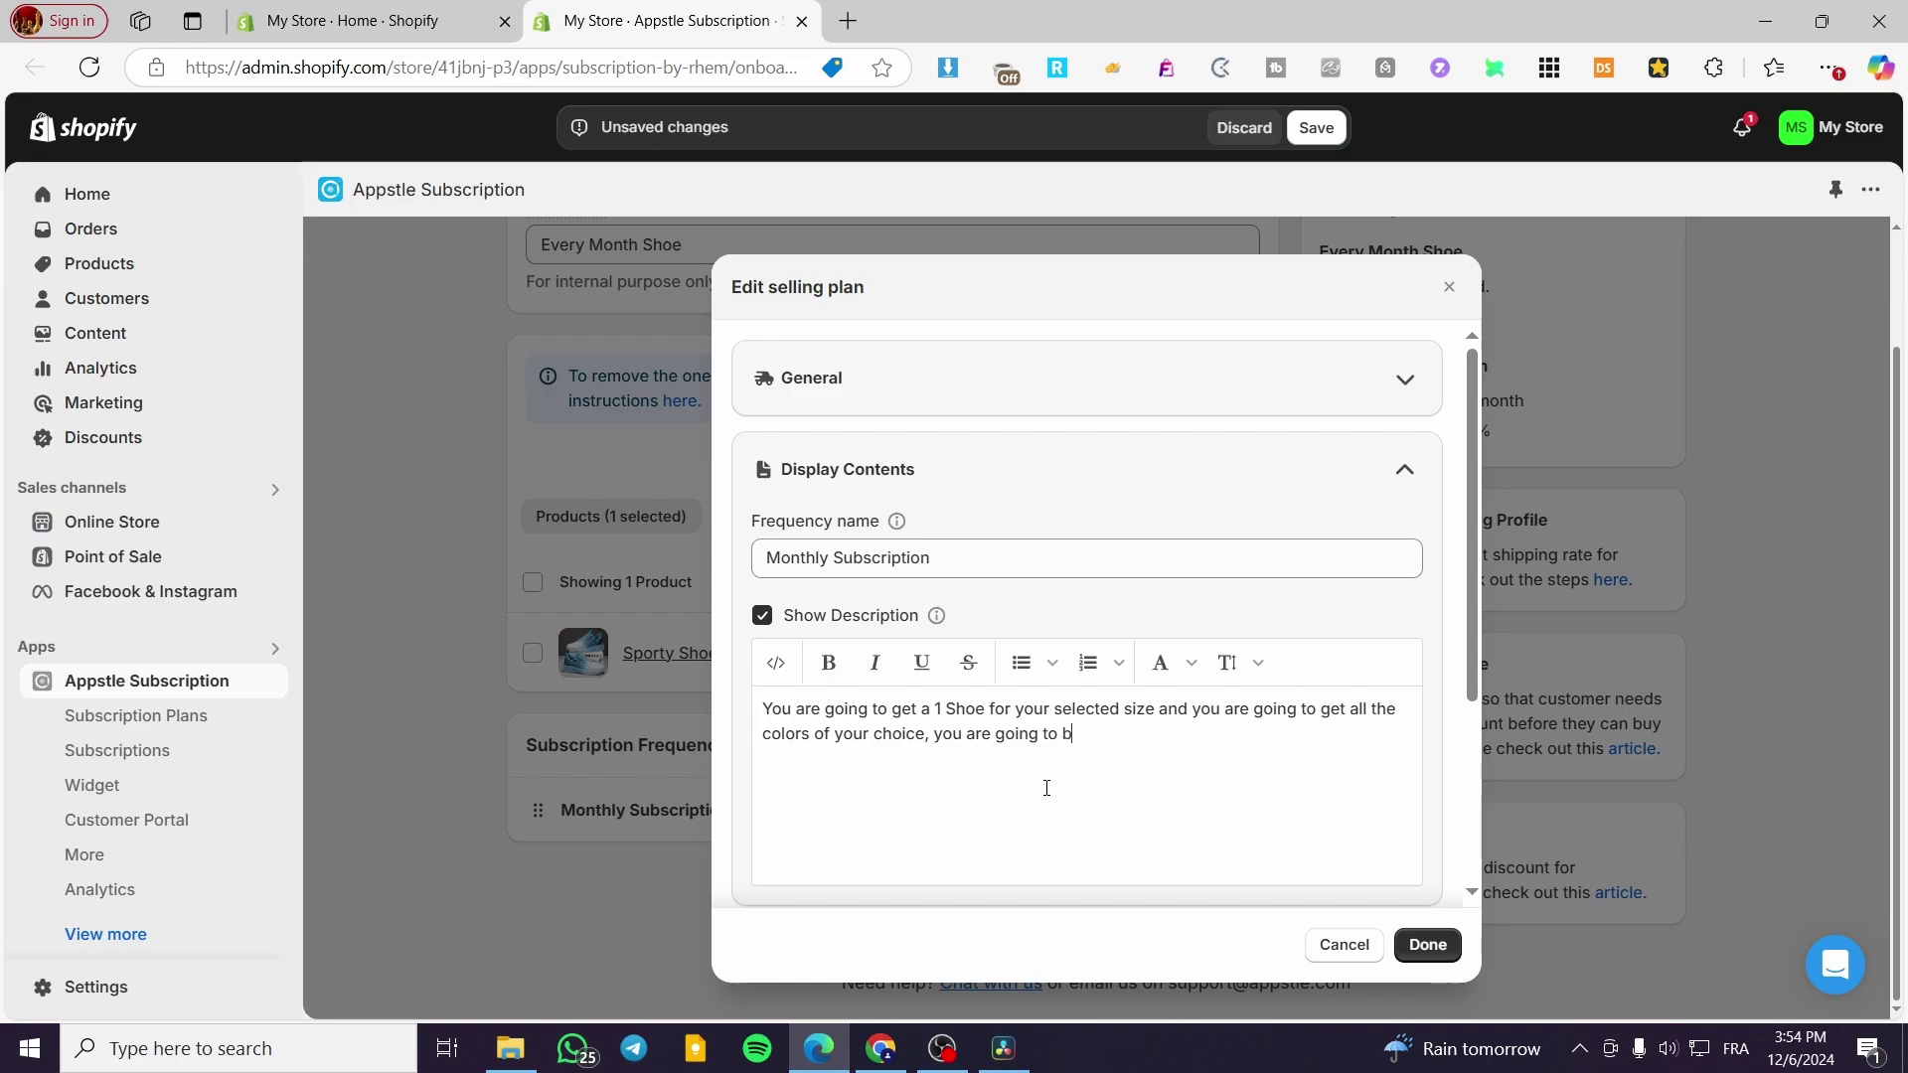
pyautogui.write('e billed every')
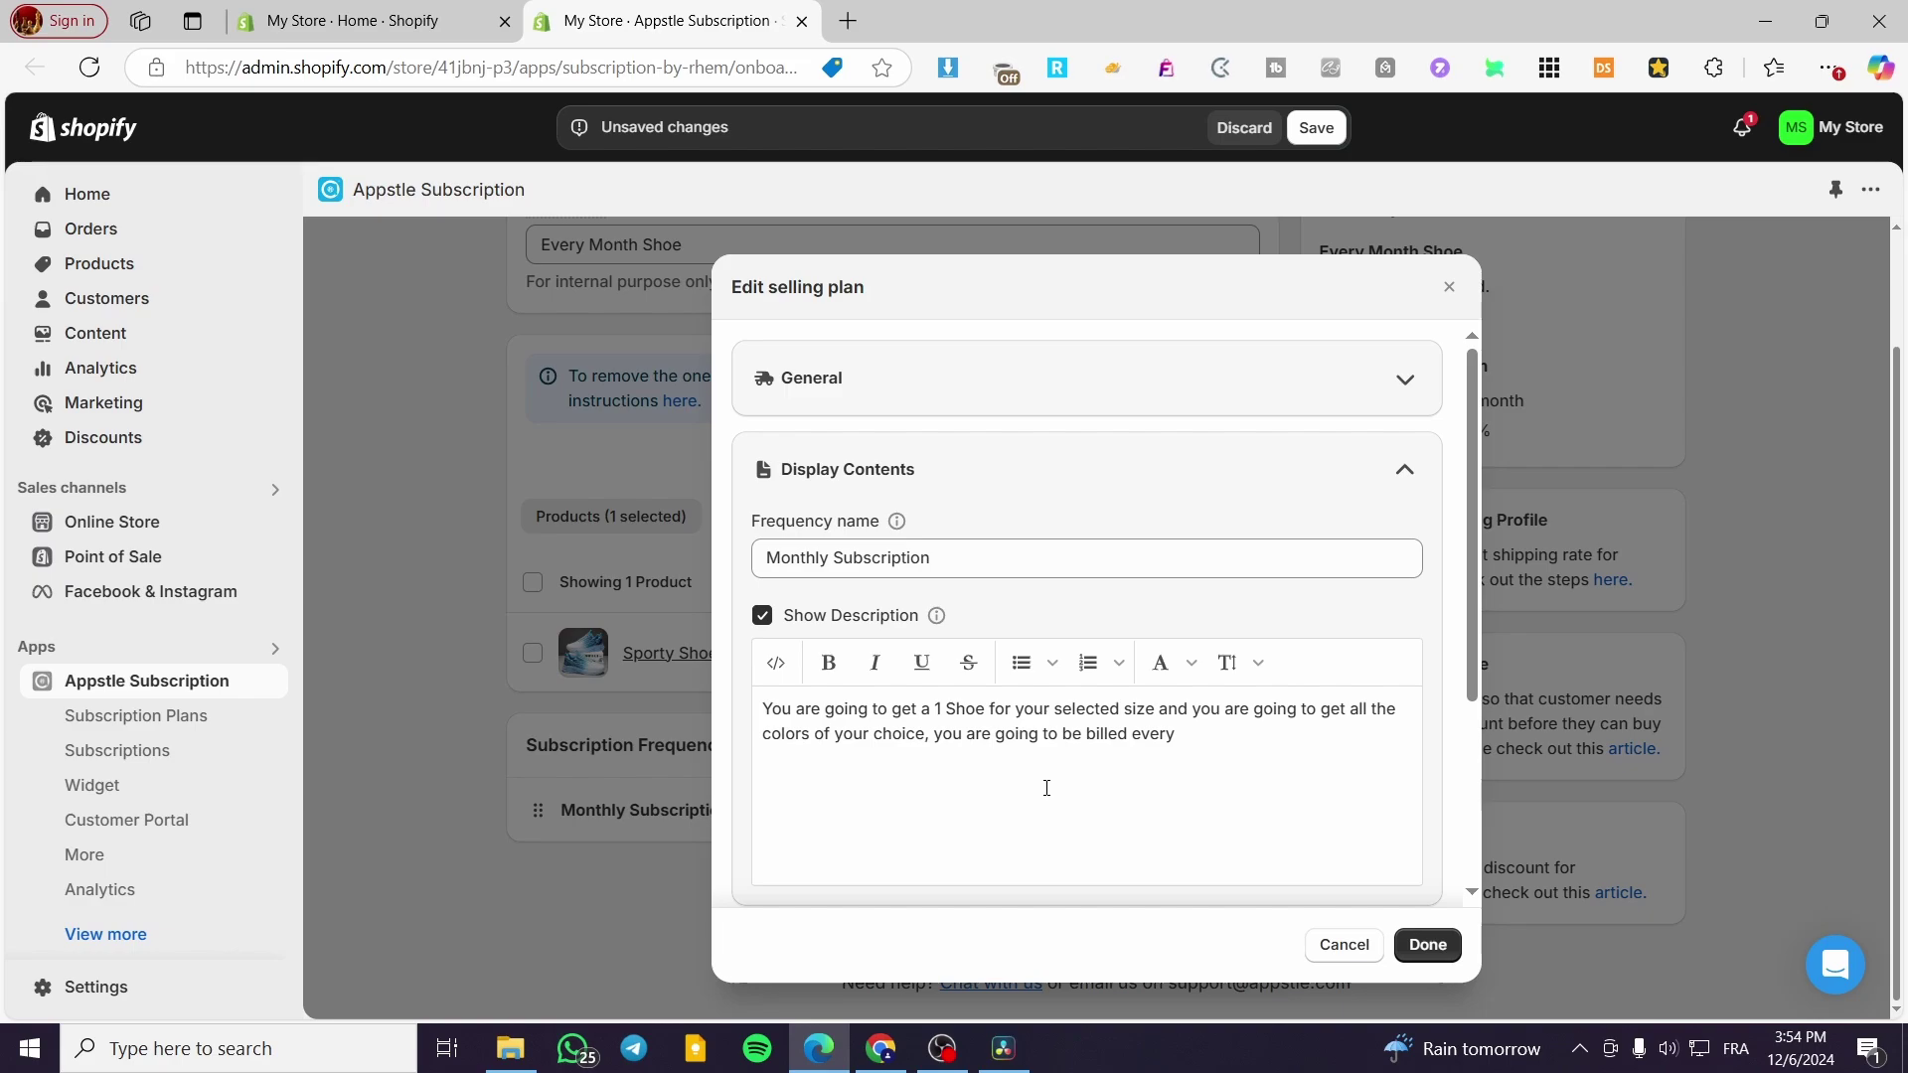
pyautogui.write(' 30 days until tyou are going to c')
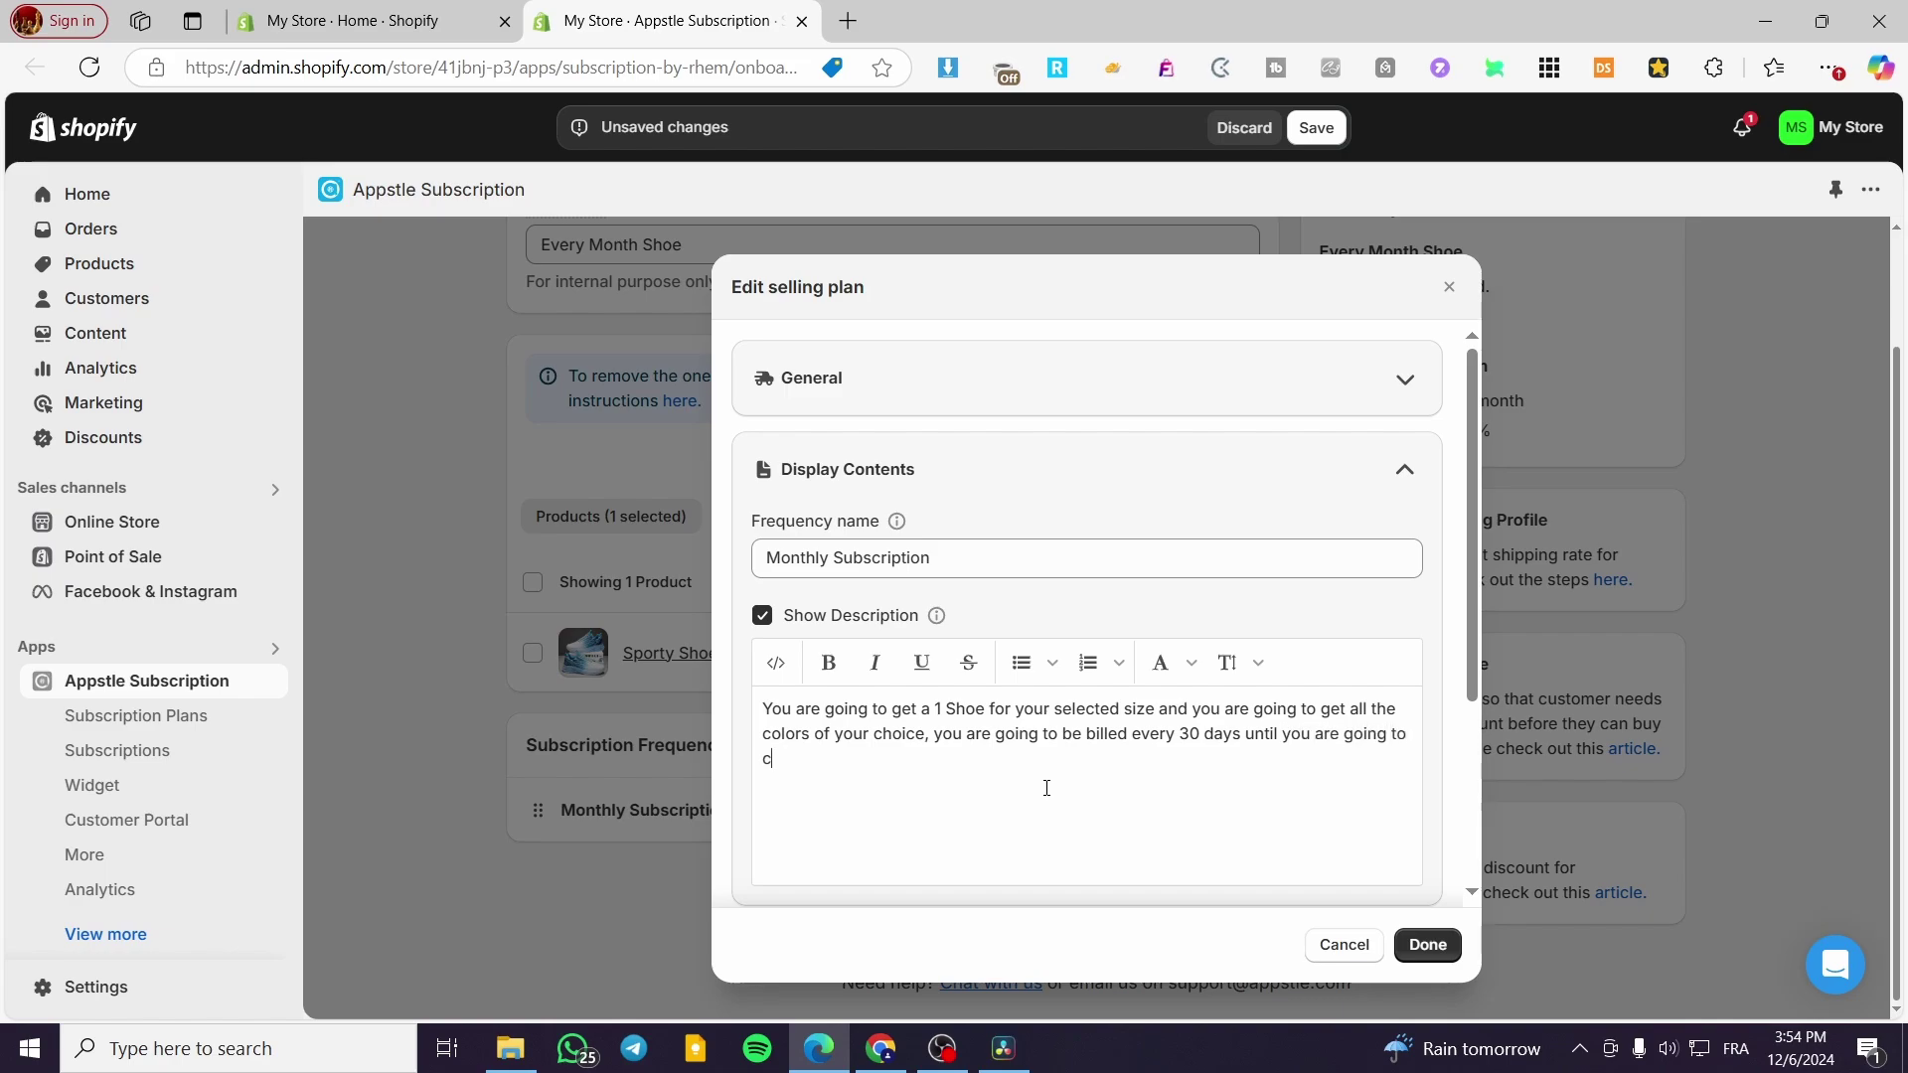
pyautogui.write('ancel the su')
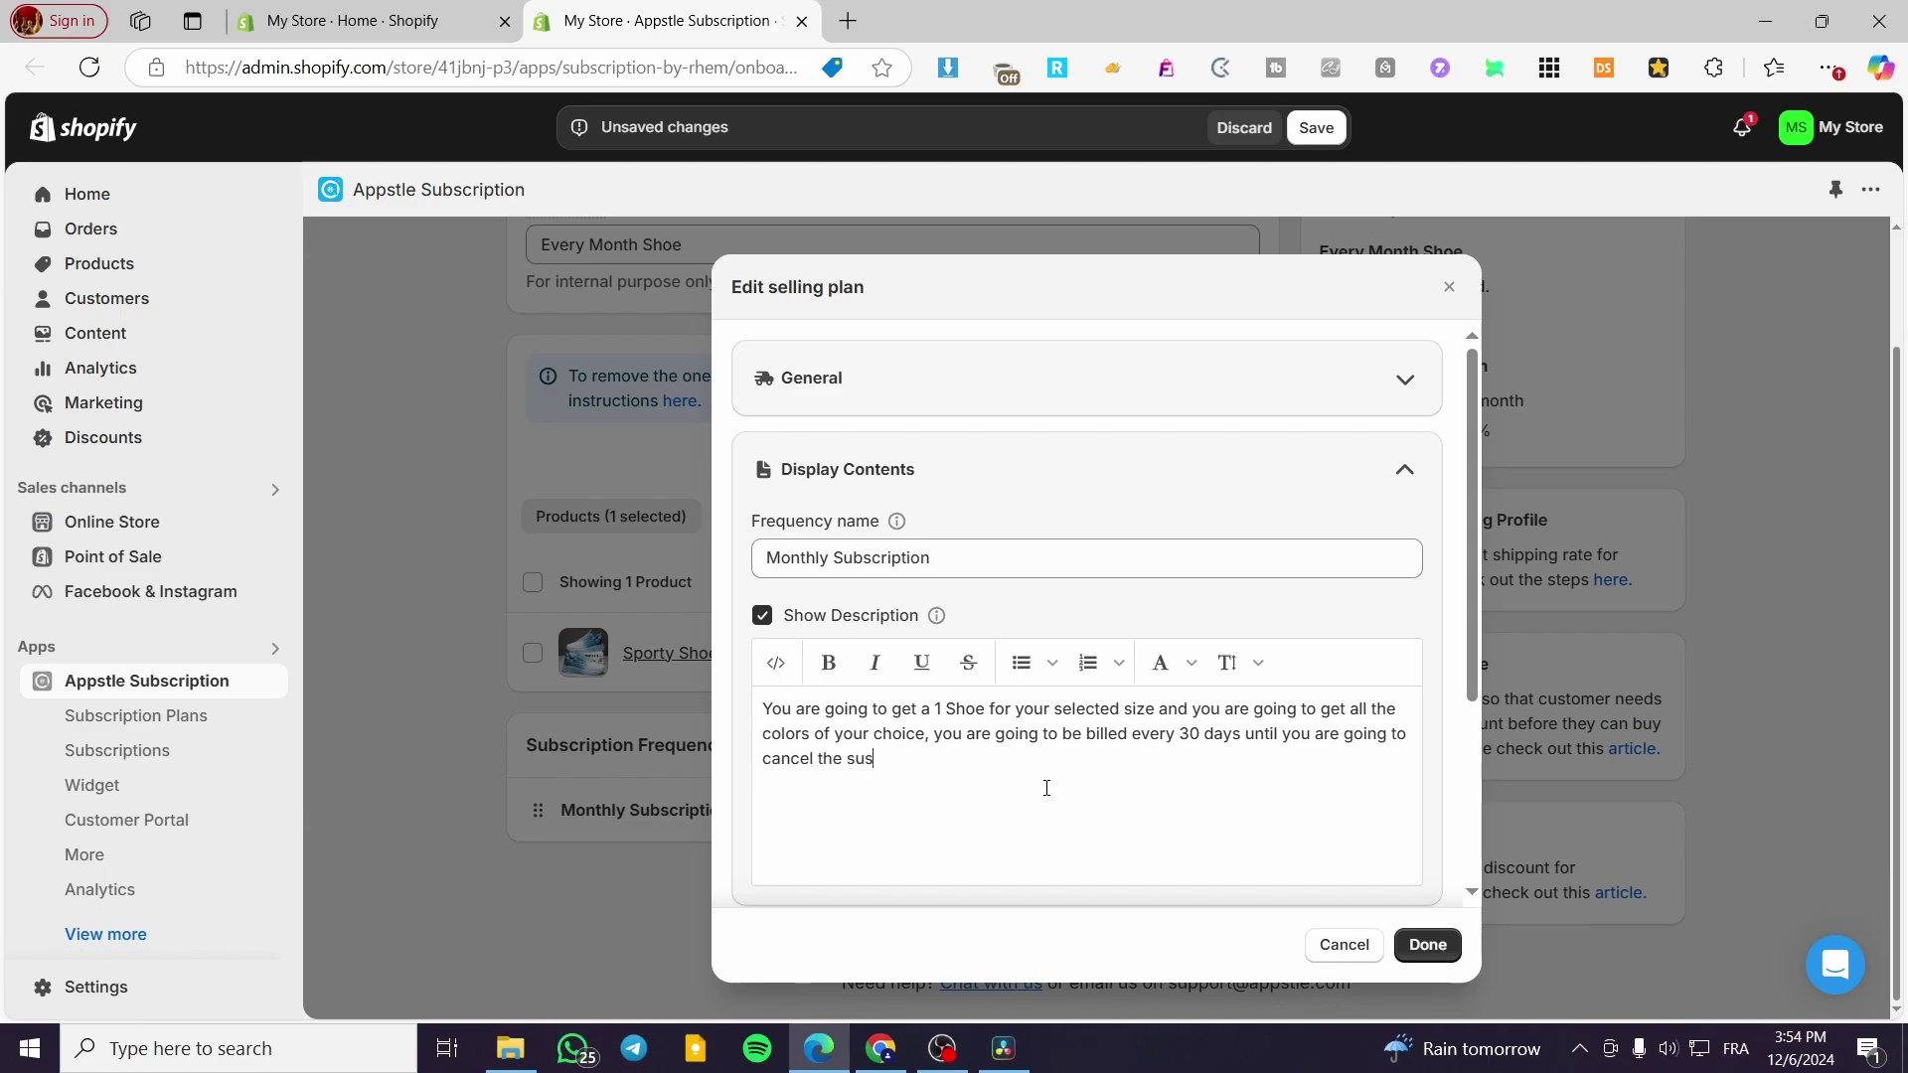
pyautogui.write('bsrrciption')
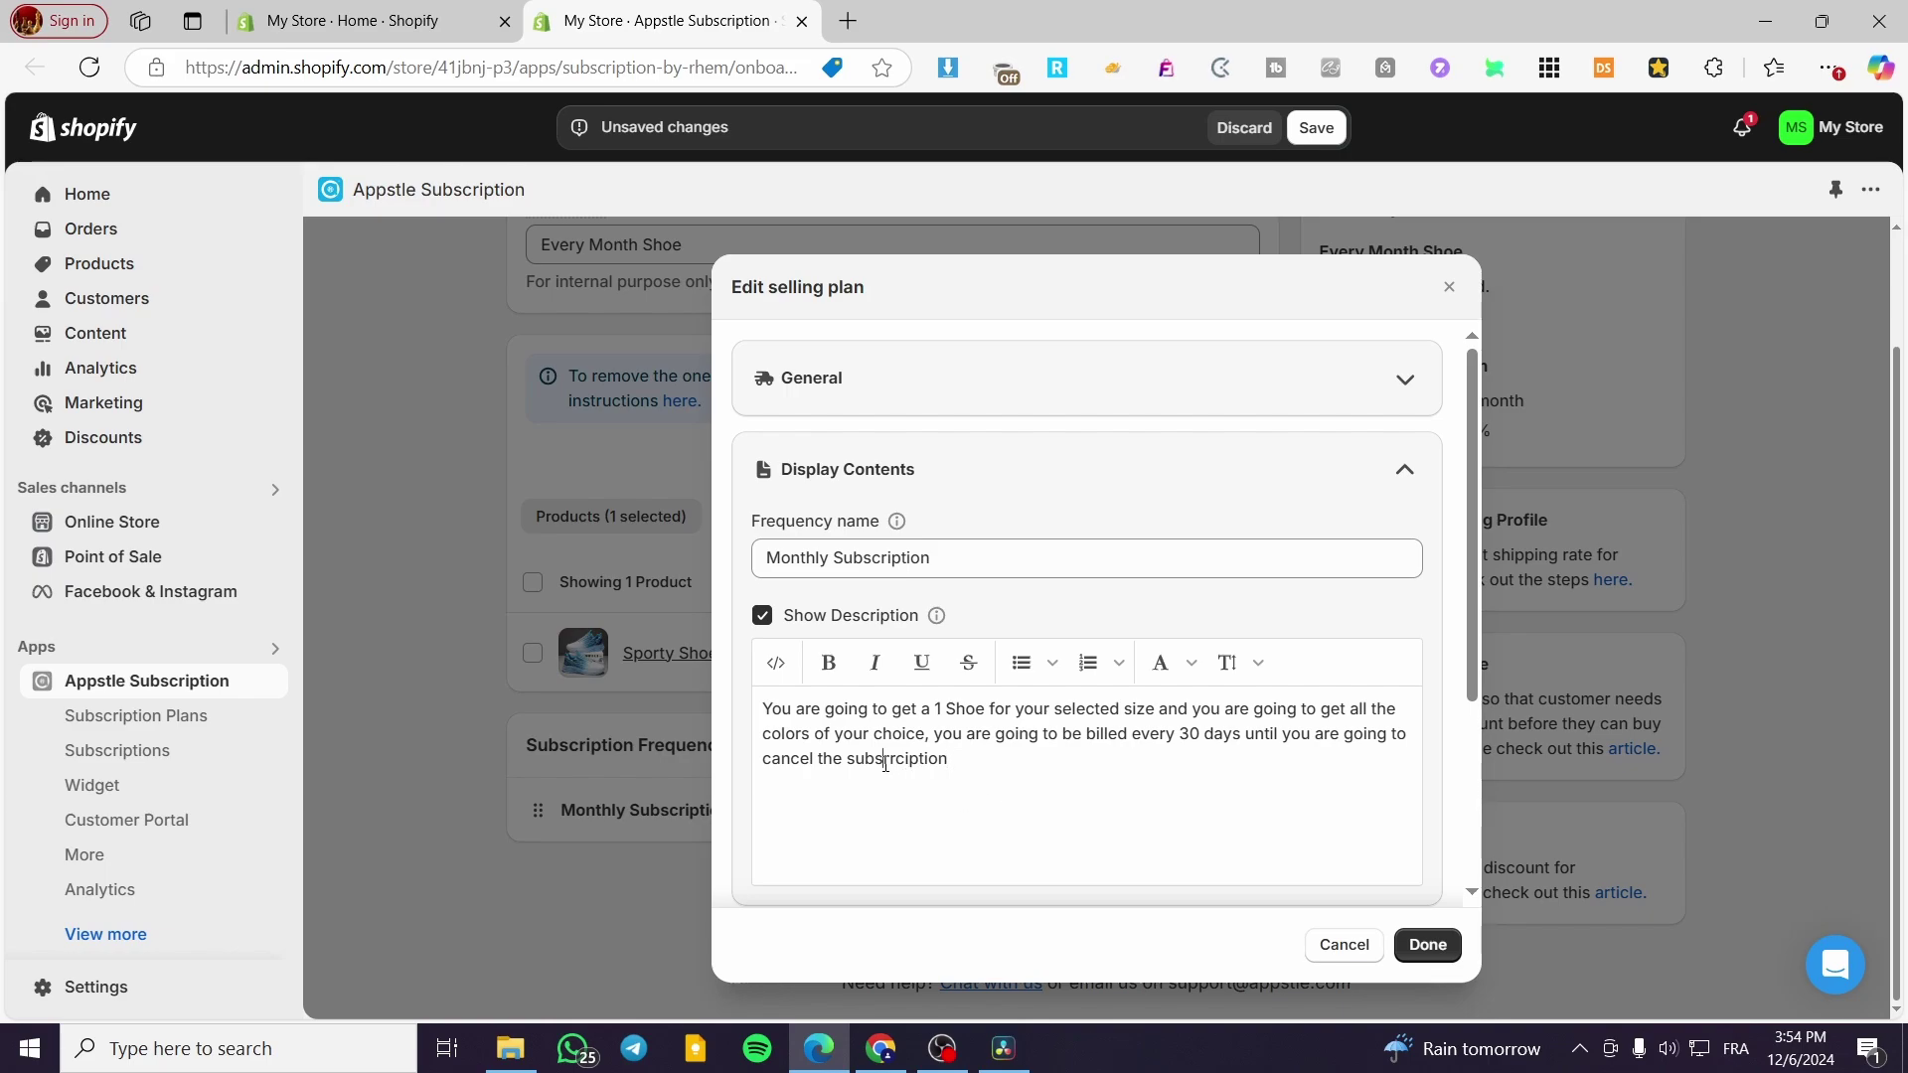
pyautogui.press('BackSpace')
pyautogui.press('BackSpace')
pyautogui.press('BackSpace')
pyautogui.write('cr')
pyautogui.write('.')
# In the charge-on-specific-days settings, set the subscription renewal day to the 30th.
pyautogui.scroll(-3, 986, 755)
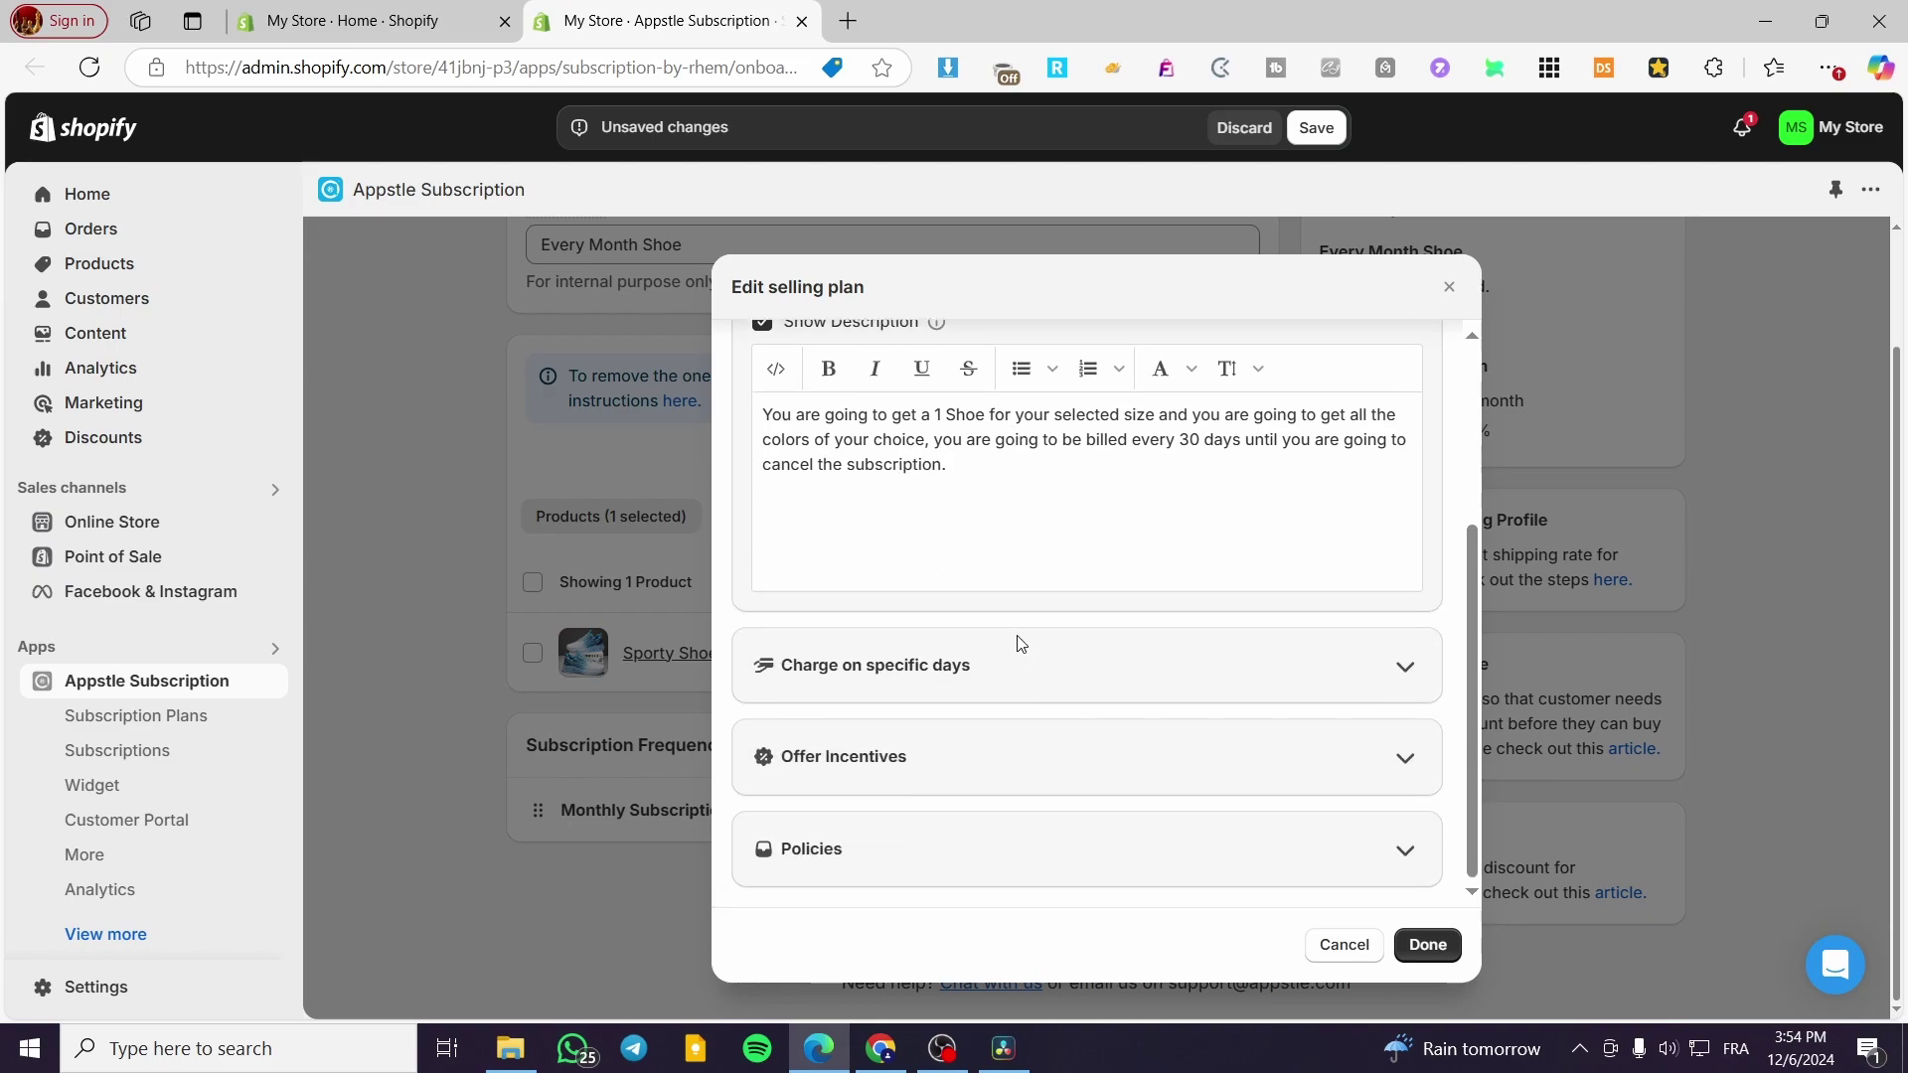
pyautogui.click(958, 690)
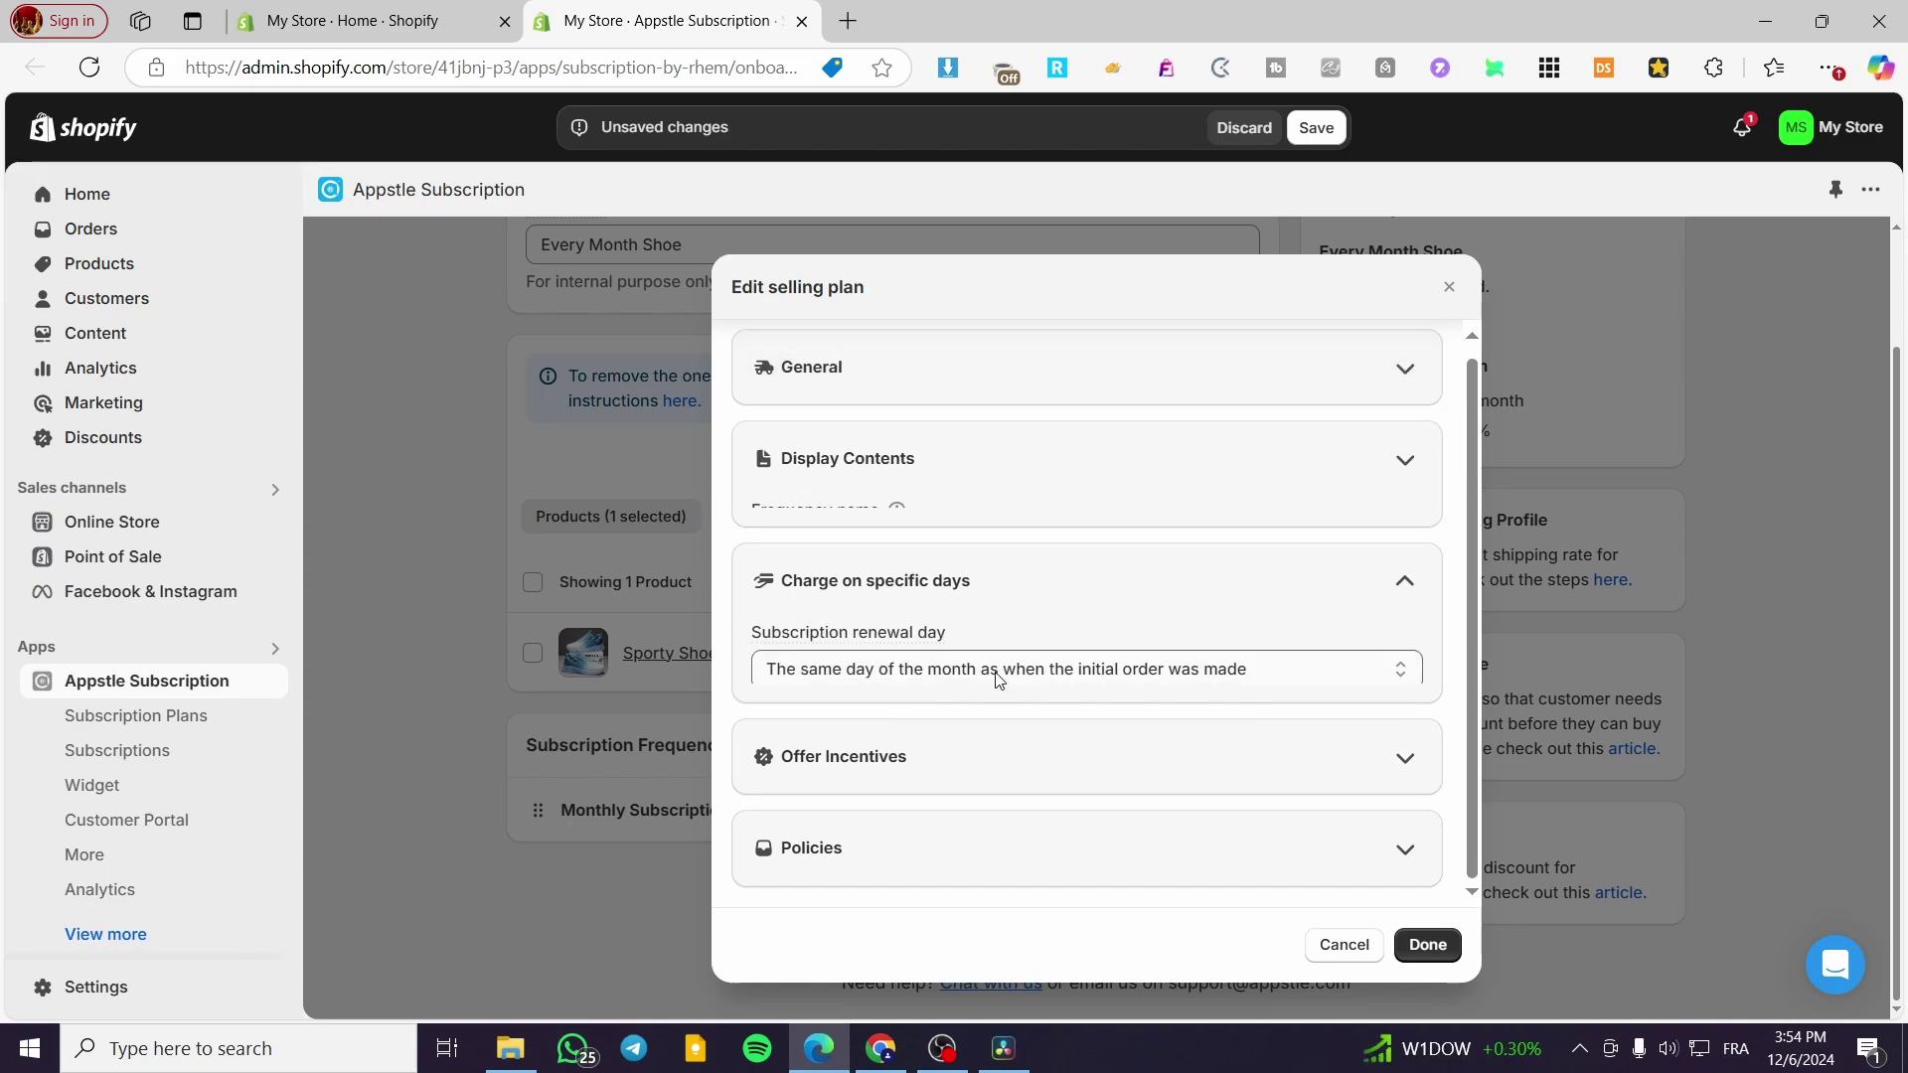
pyautogui.click(1190, 667)
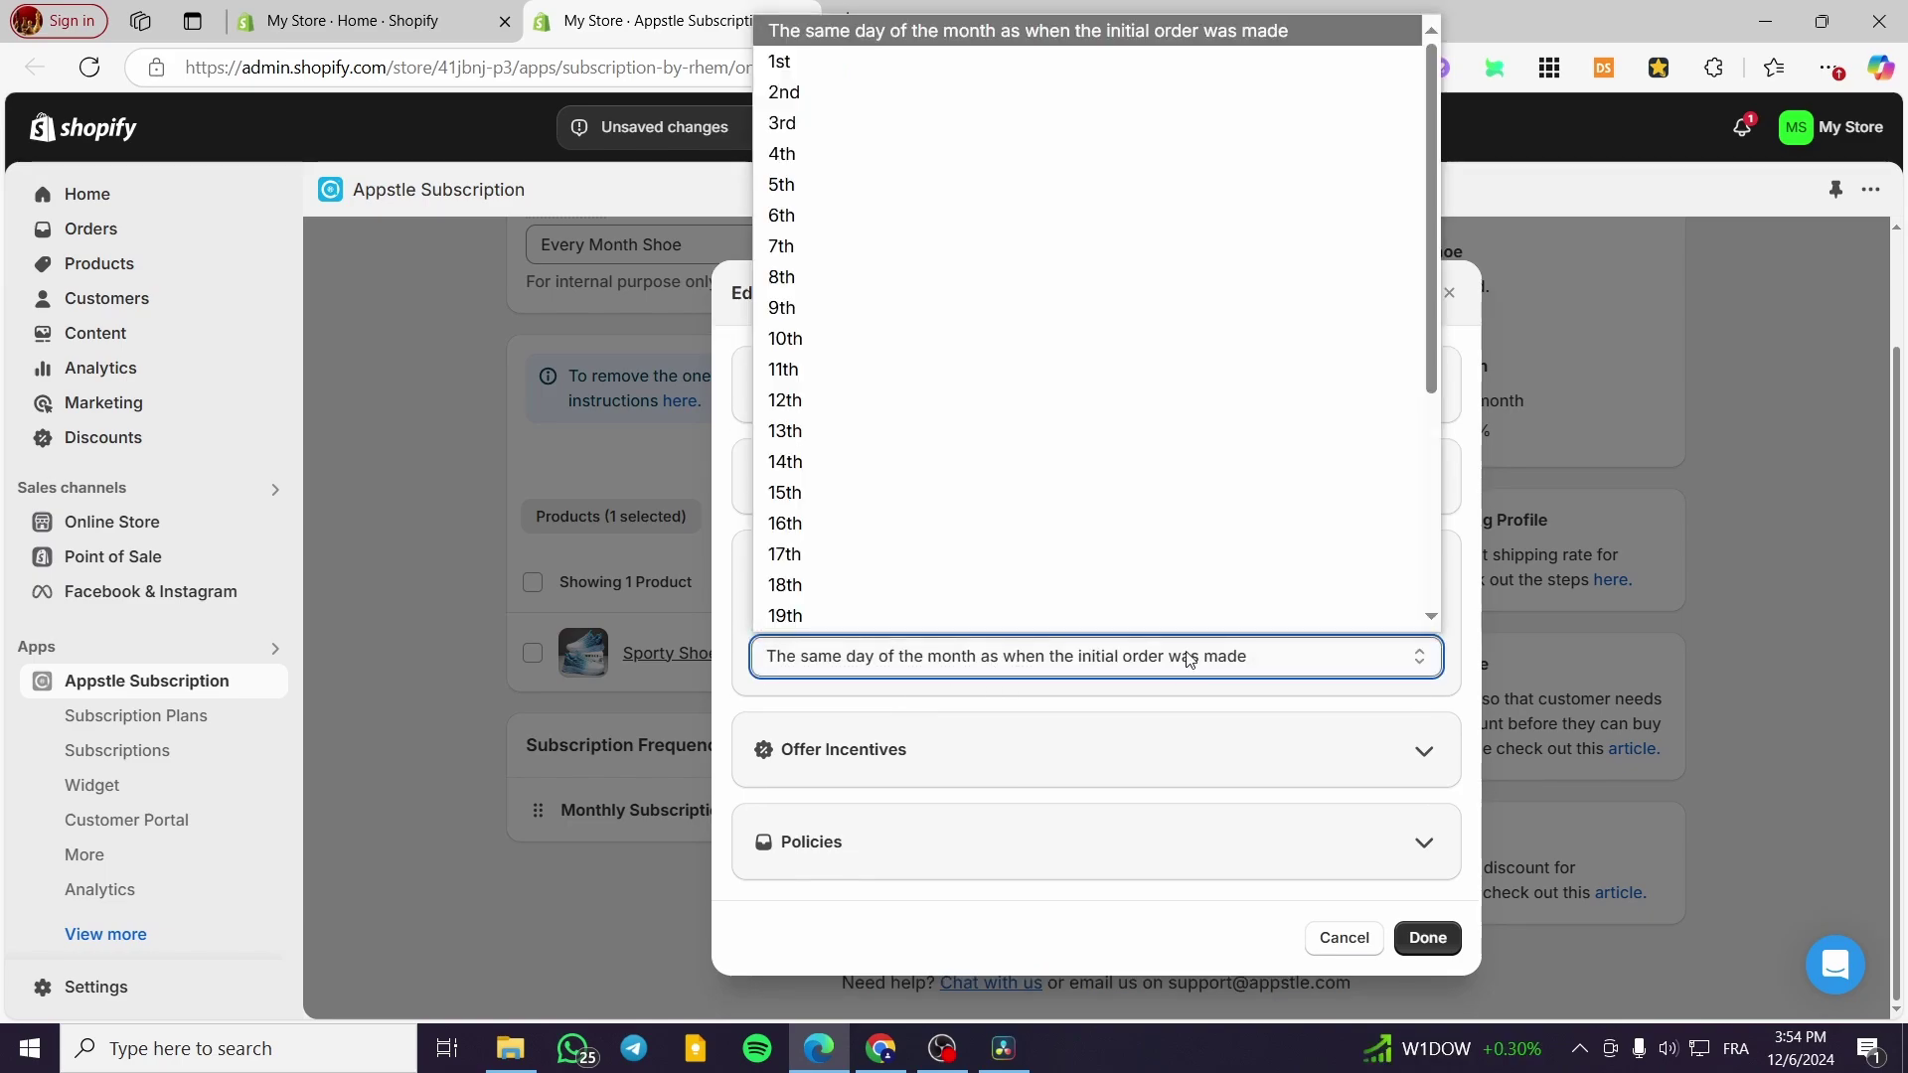
pyautogui.scroll(-3, 1182, 586)
pyautogui.click(1156, 586)
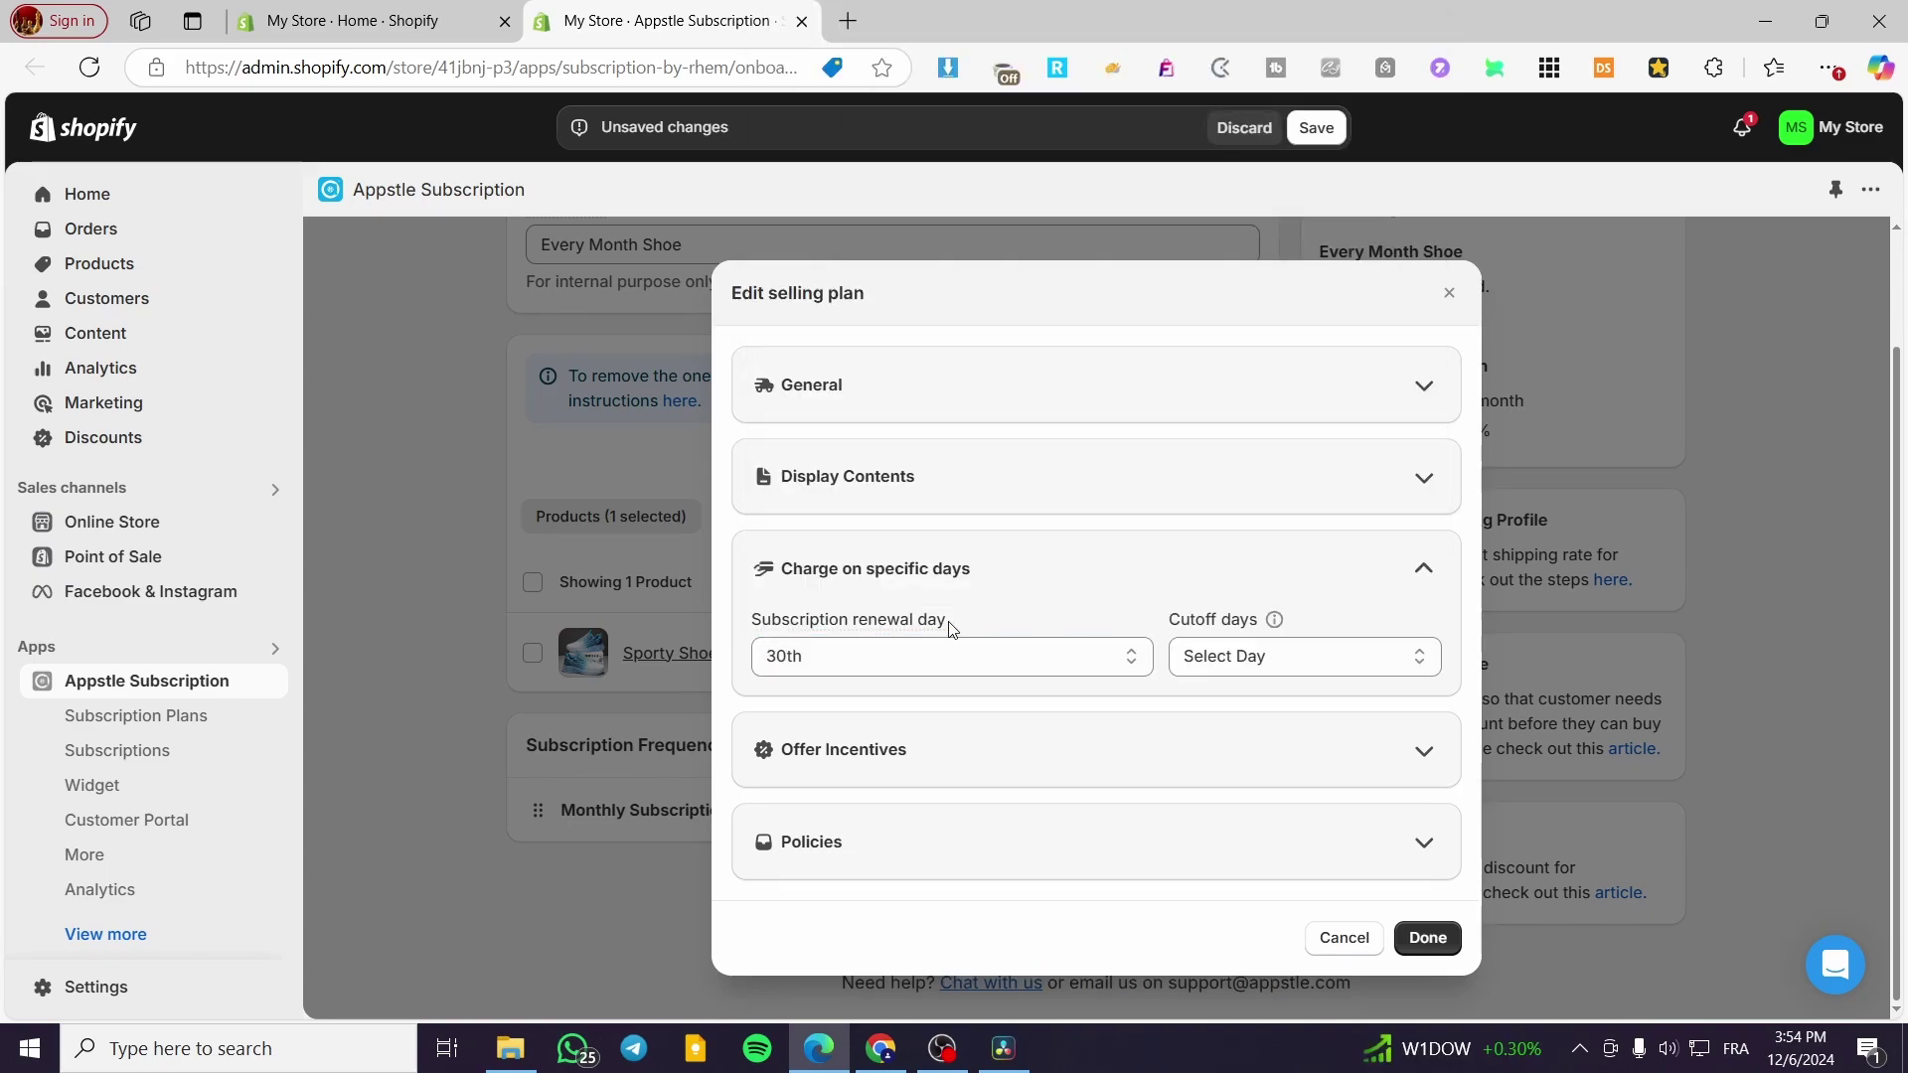
# Try a cutoff of 30 days for the renewal charge and reset it to the Select Day option.
pyautogui.click(1281, 663)
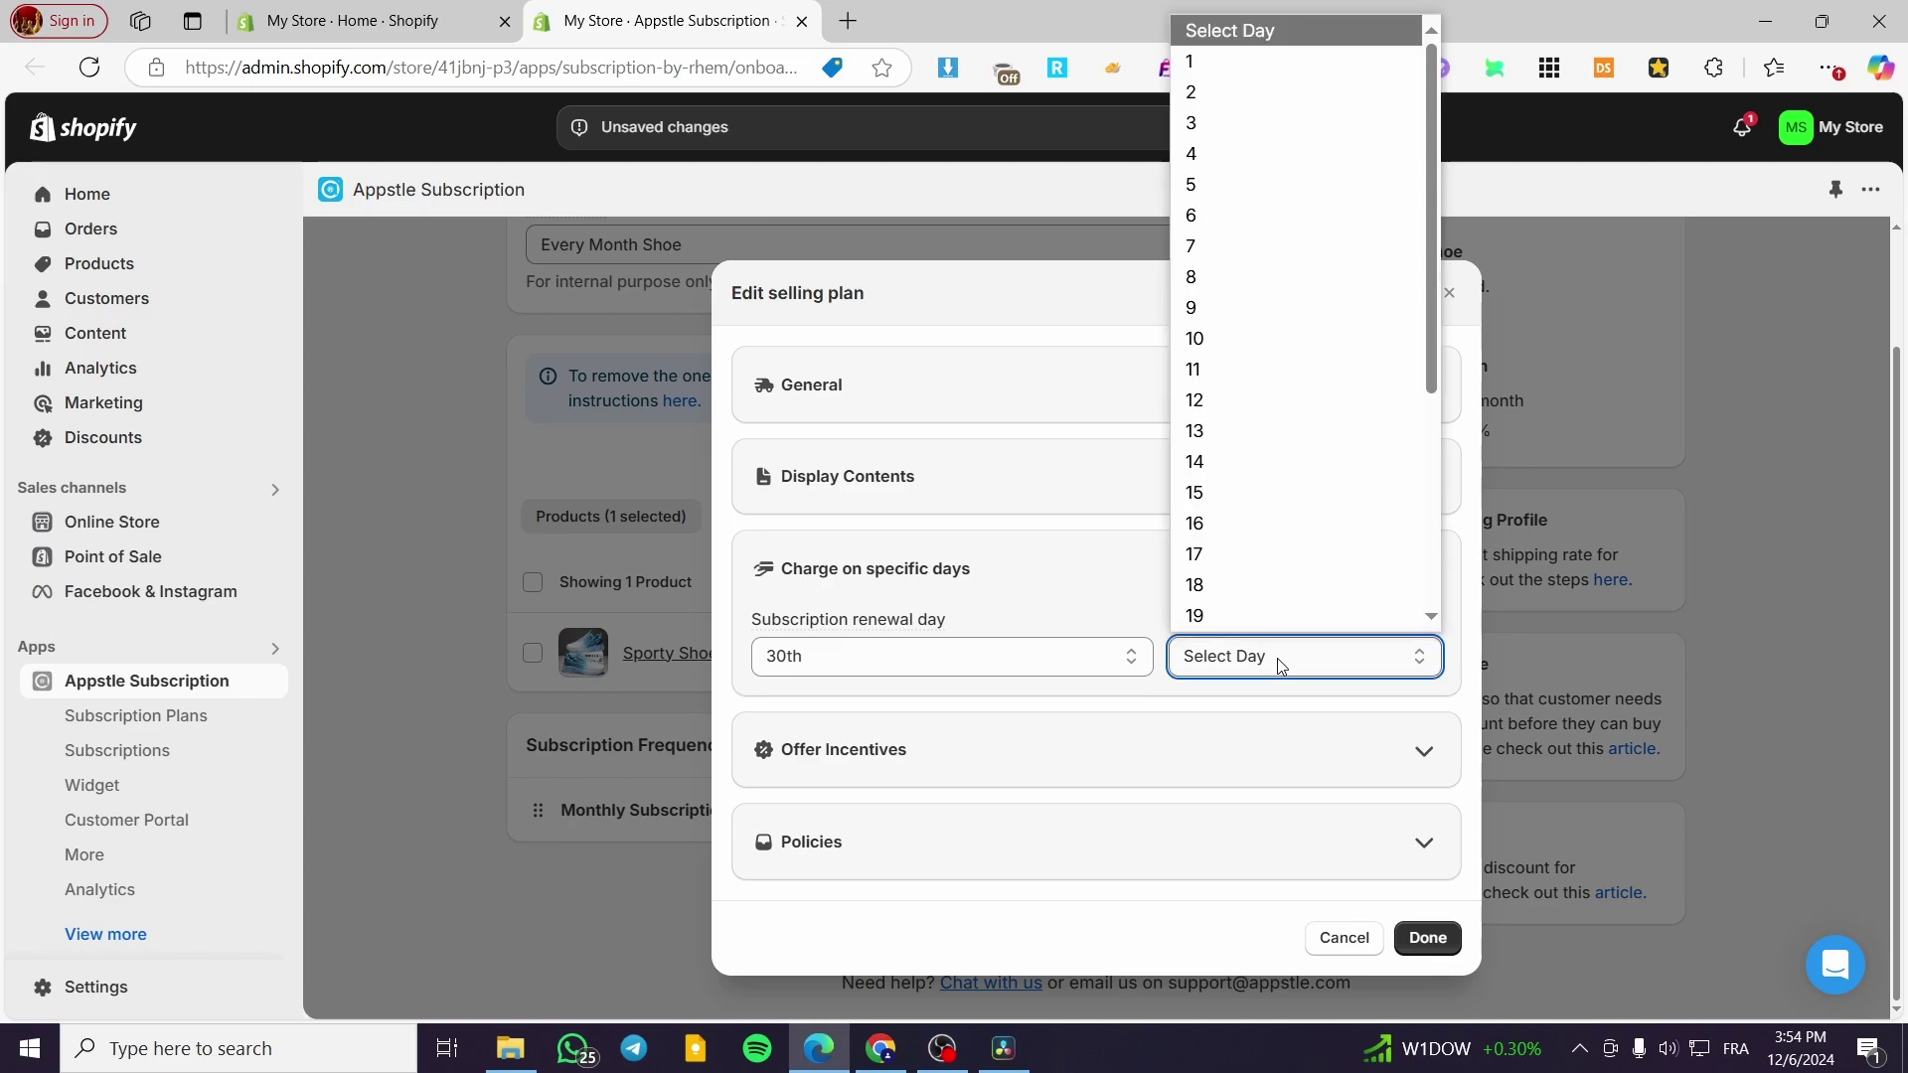
pyautogui.scroll(-4, 1291, 552)
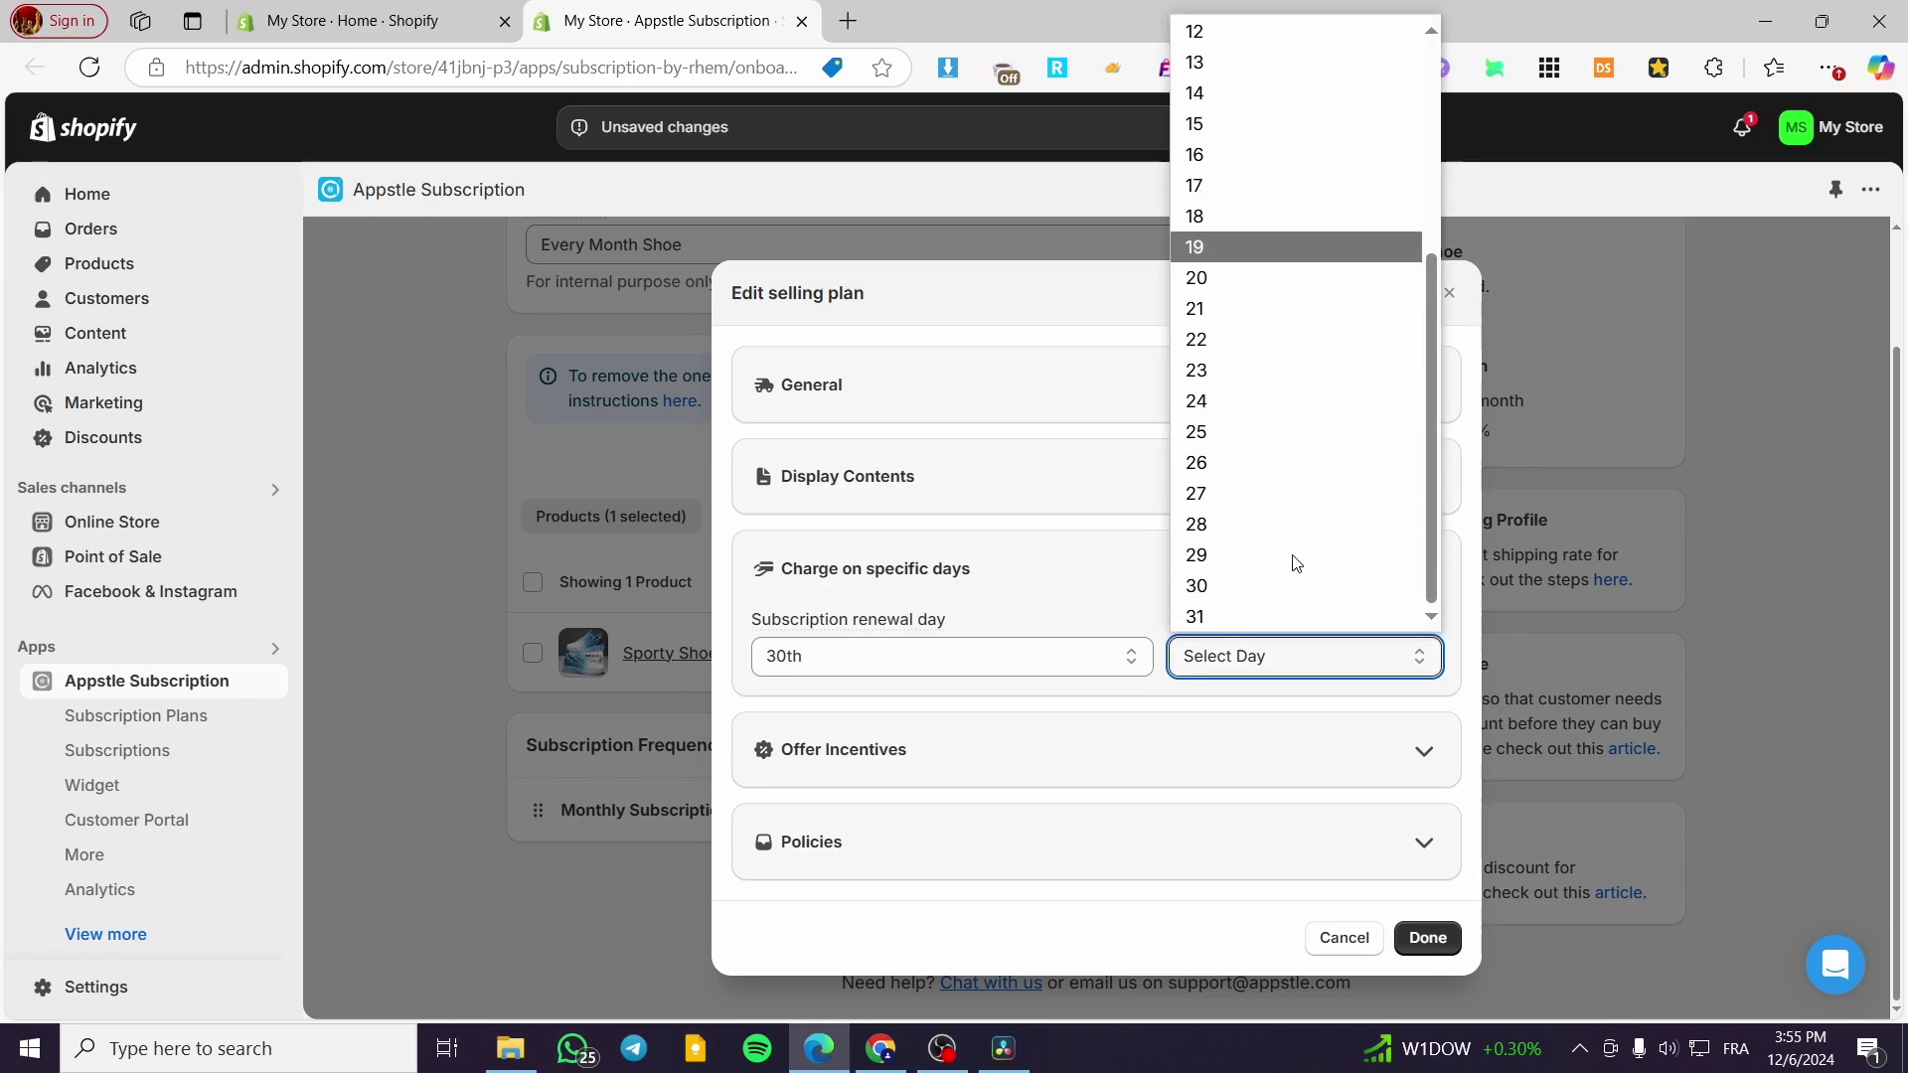
pyautogui.click(1261, 588)
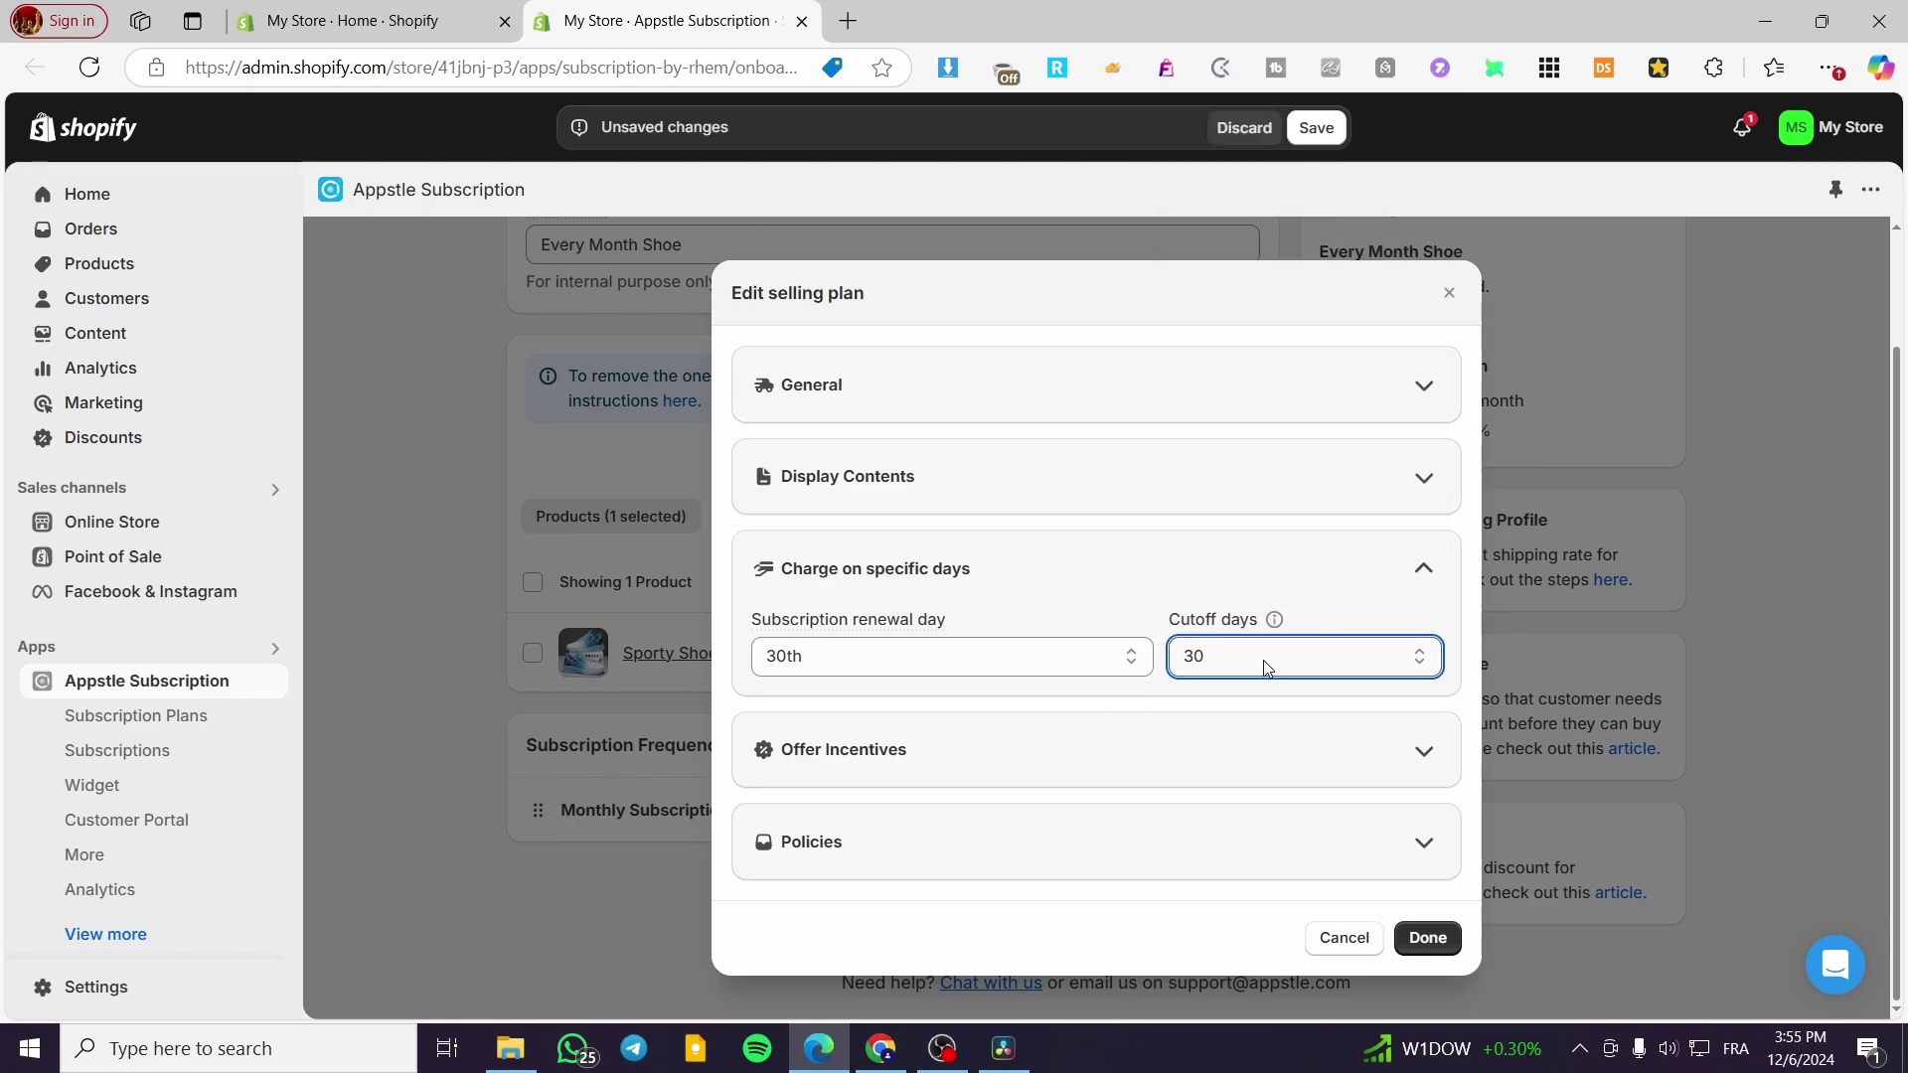
pyautogui.click(1275, 664)
pyautogui.scroll(2, 1282, 659)
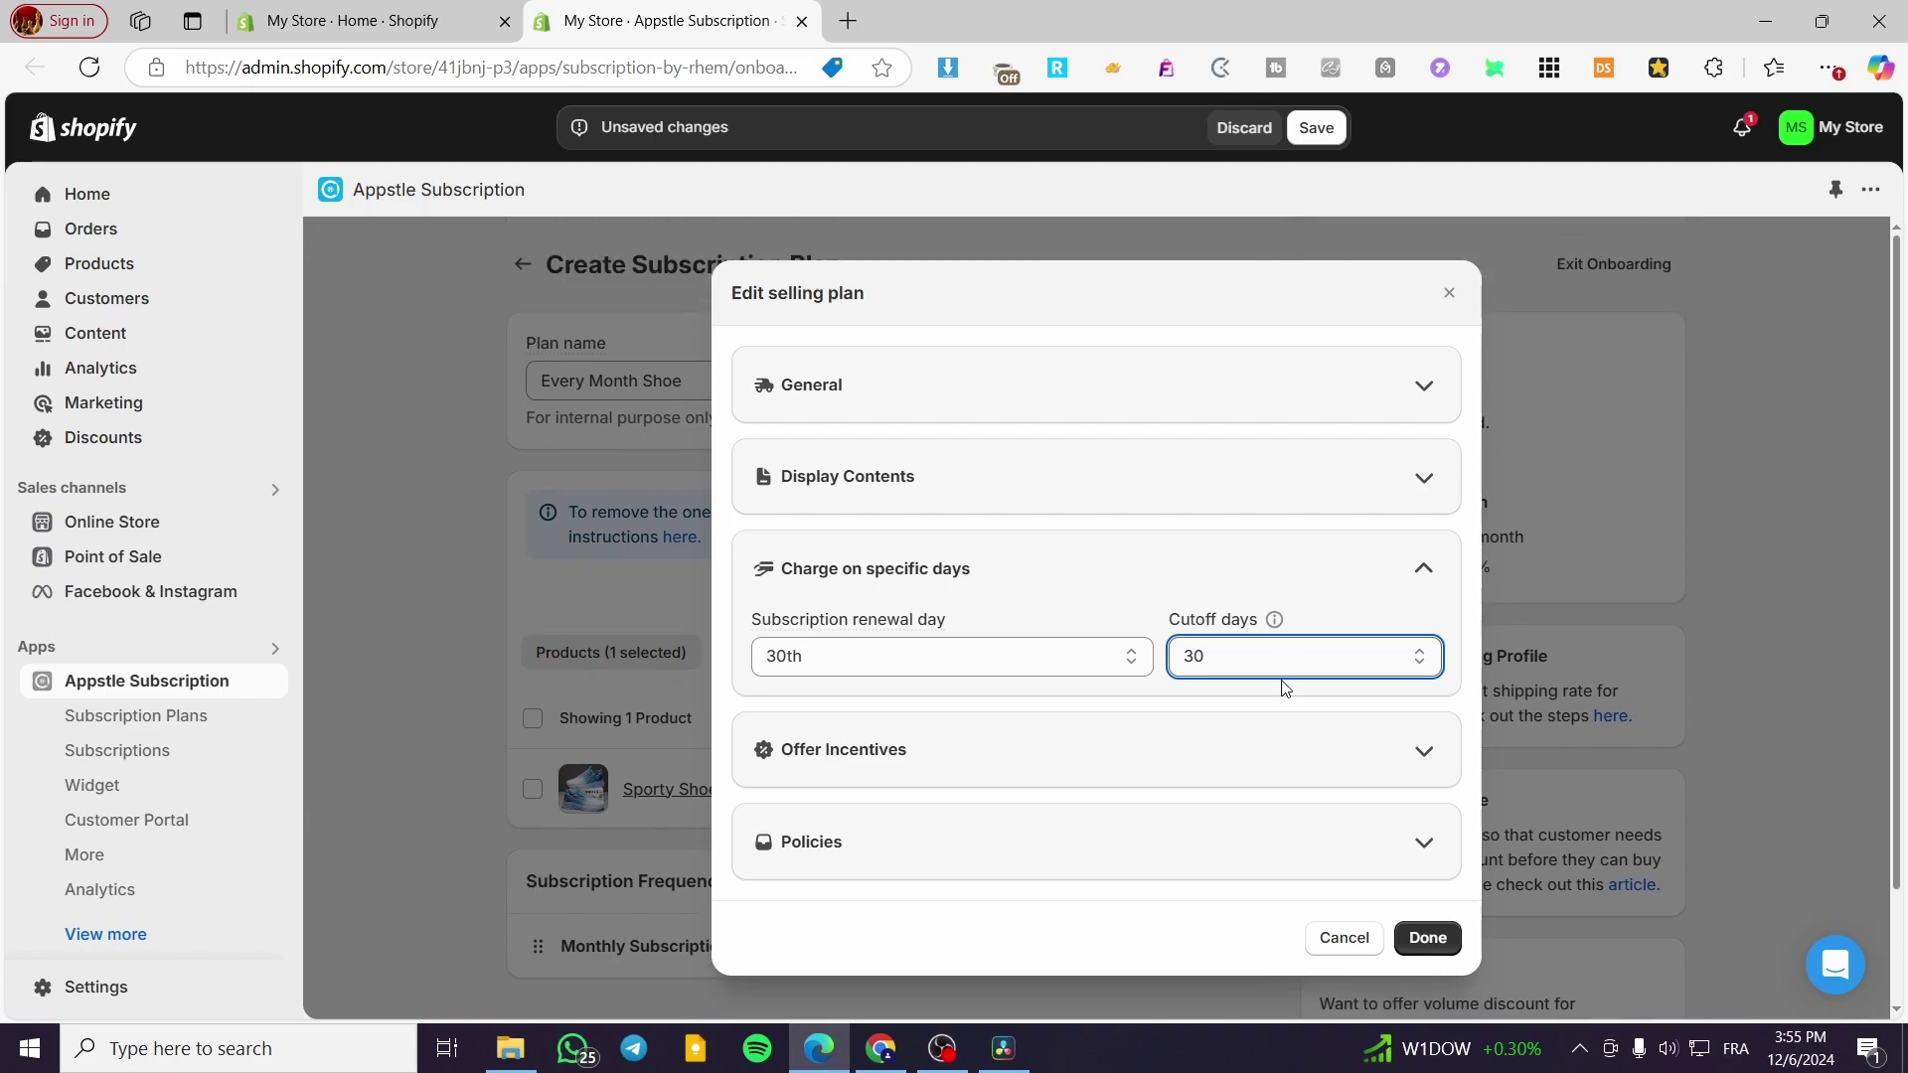
pyautogui.click(1298, 660)
pyautogui.scroll(4, 1303, 553)
pyautogui.click(1261, 36)
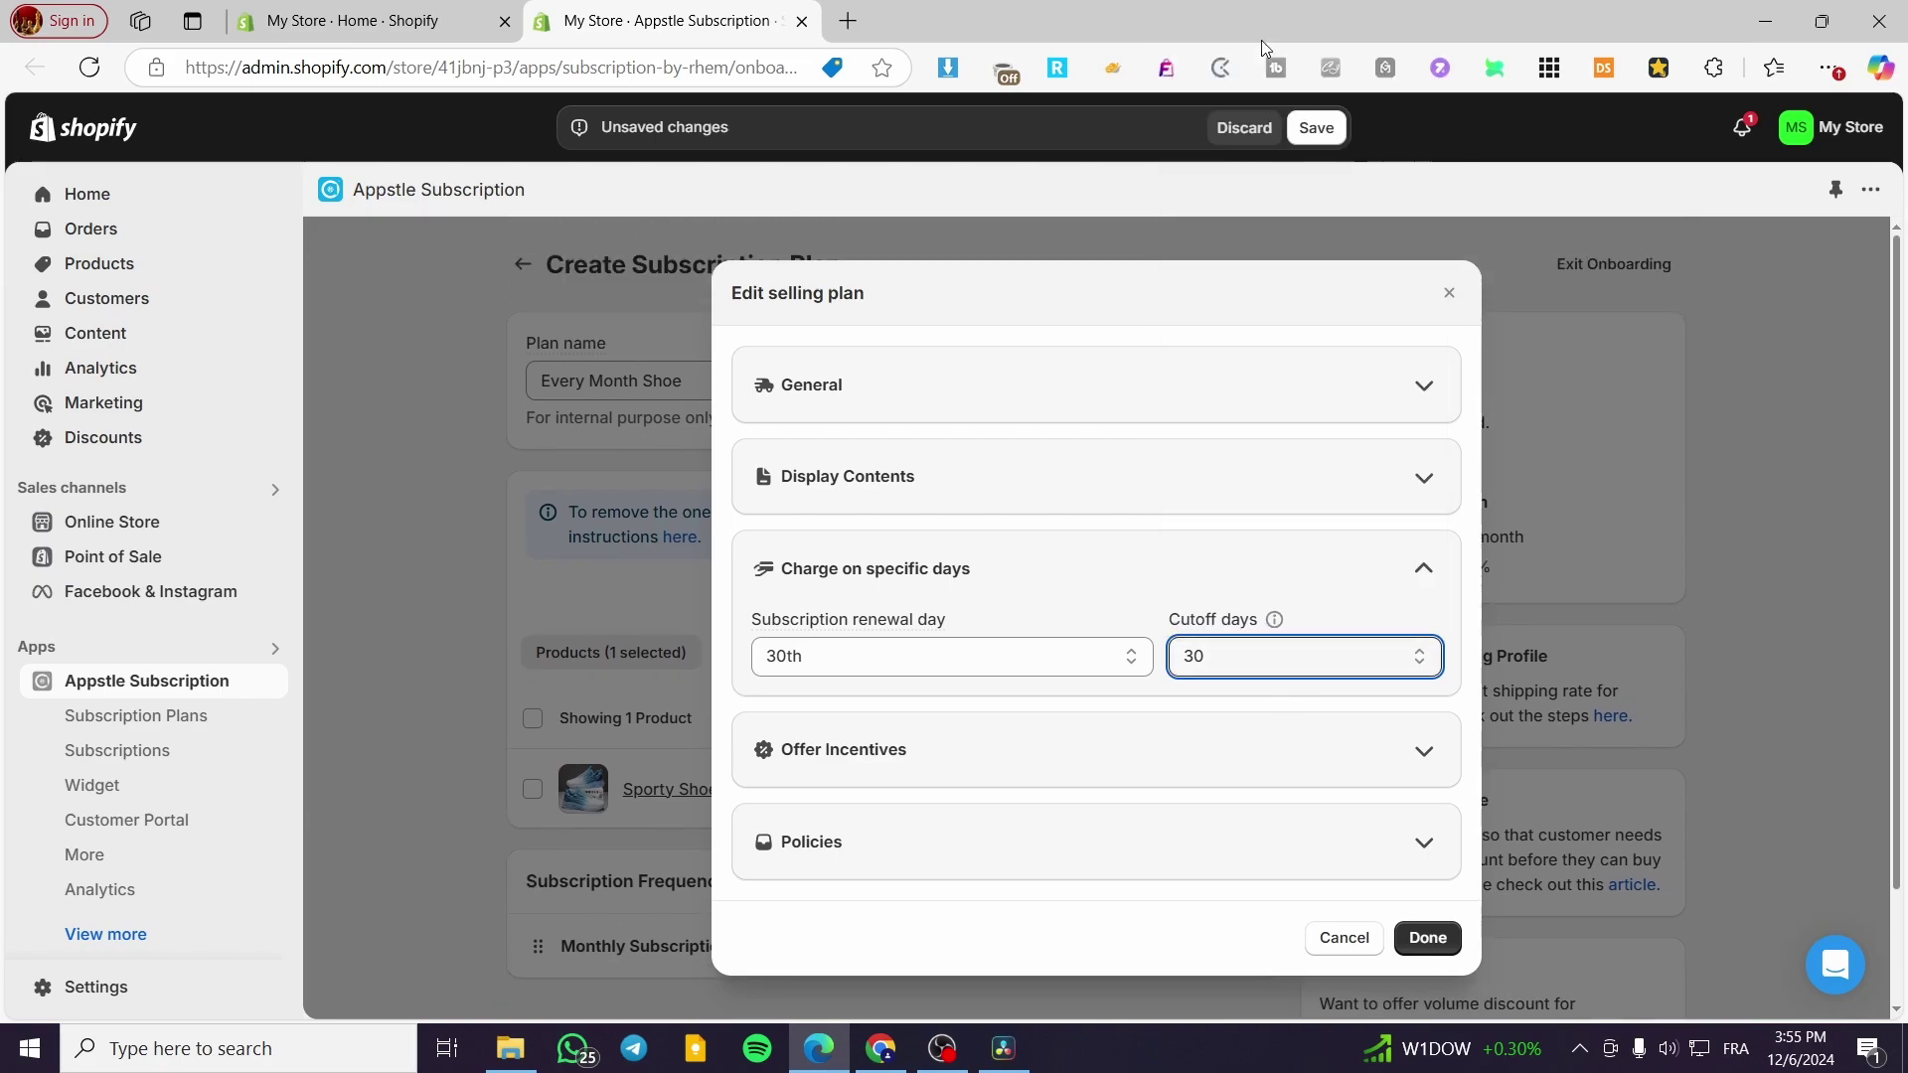
# Choose a new cutoff value for the plan's renewal charges.
pyautogui.click(1296, 661)
pyautogui.scroll(-4, 1311, 588)
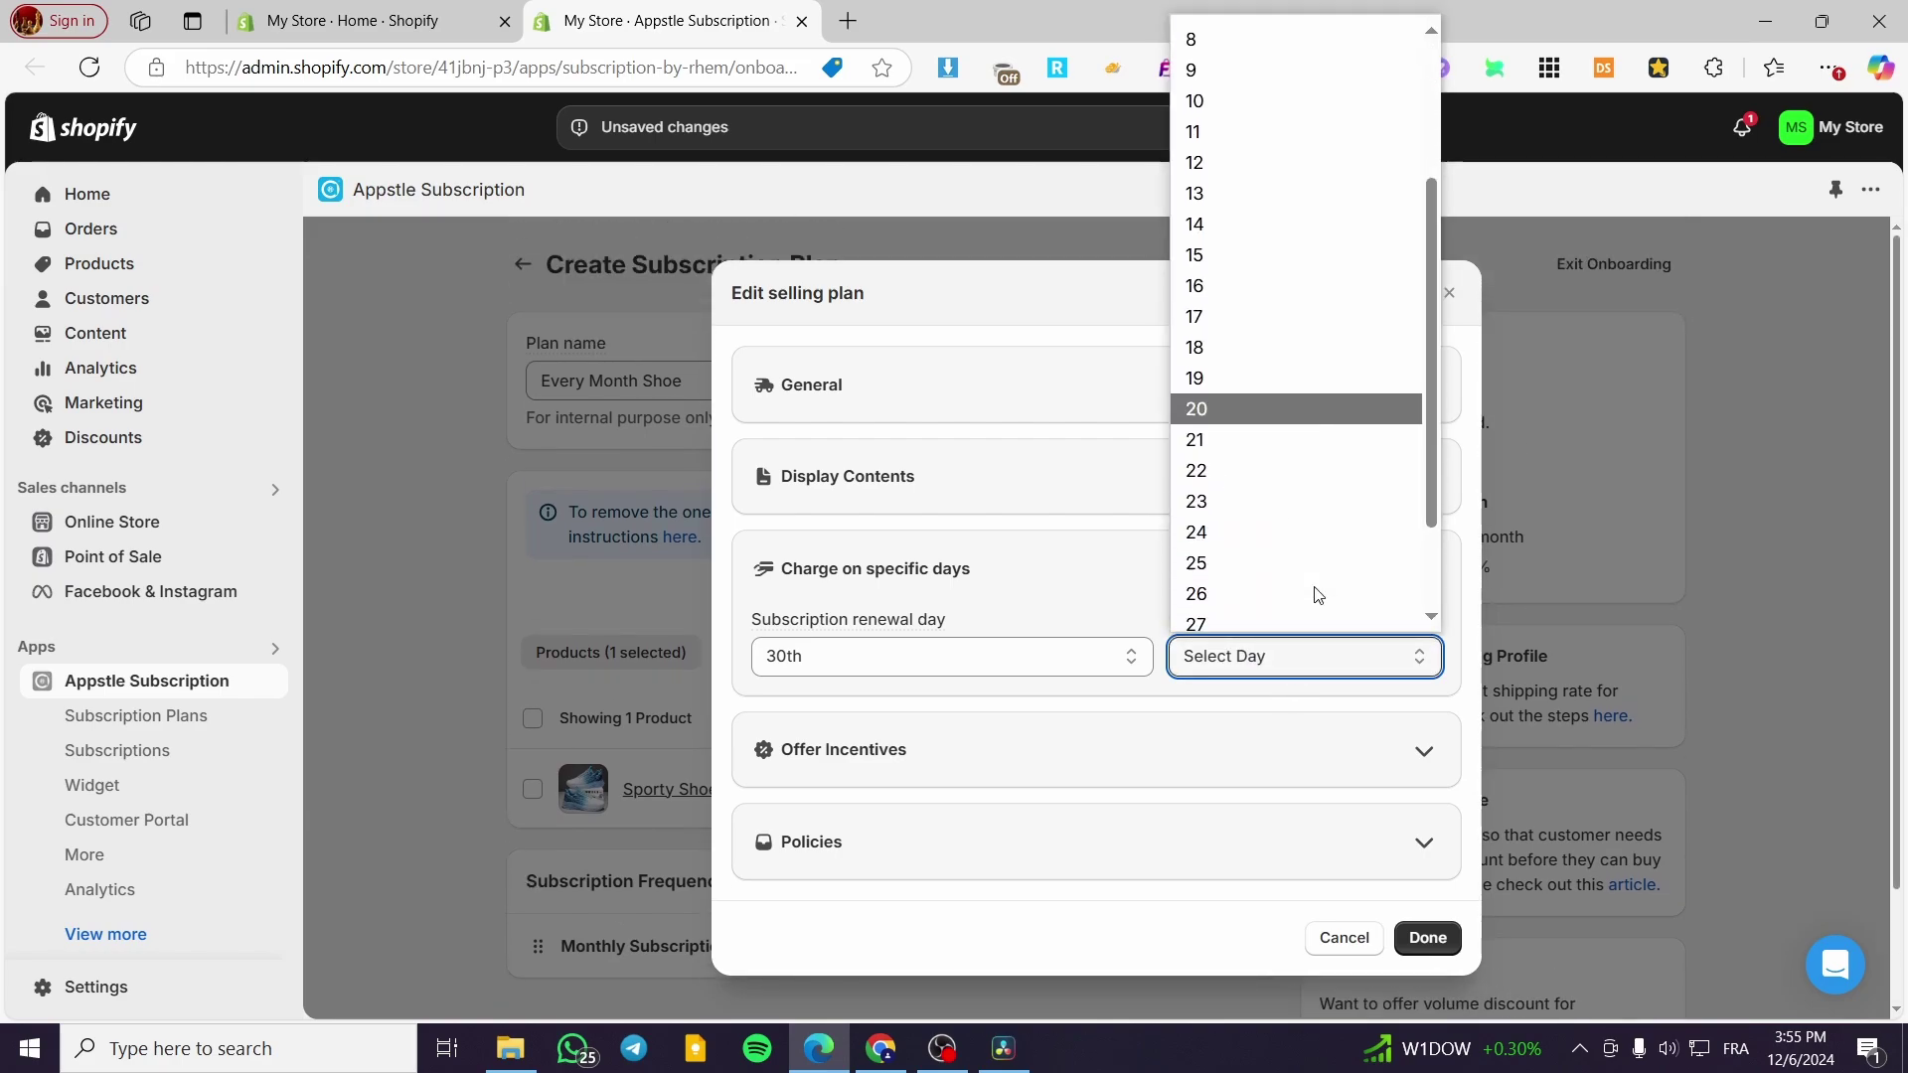
pyautogui.click(1314, 584)
# Offer a 5 percent off discount on the monthly plan, keep its policies as they are and finish editing the selling plan.
pyautogui.click(932, 753)
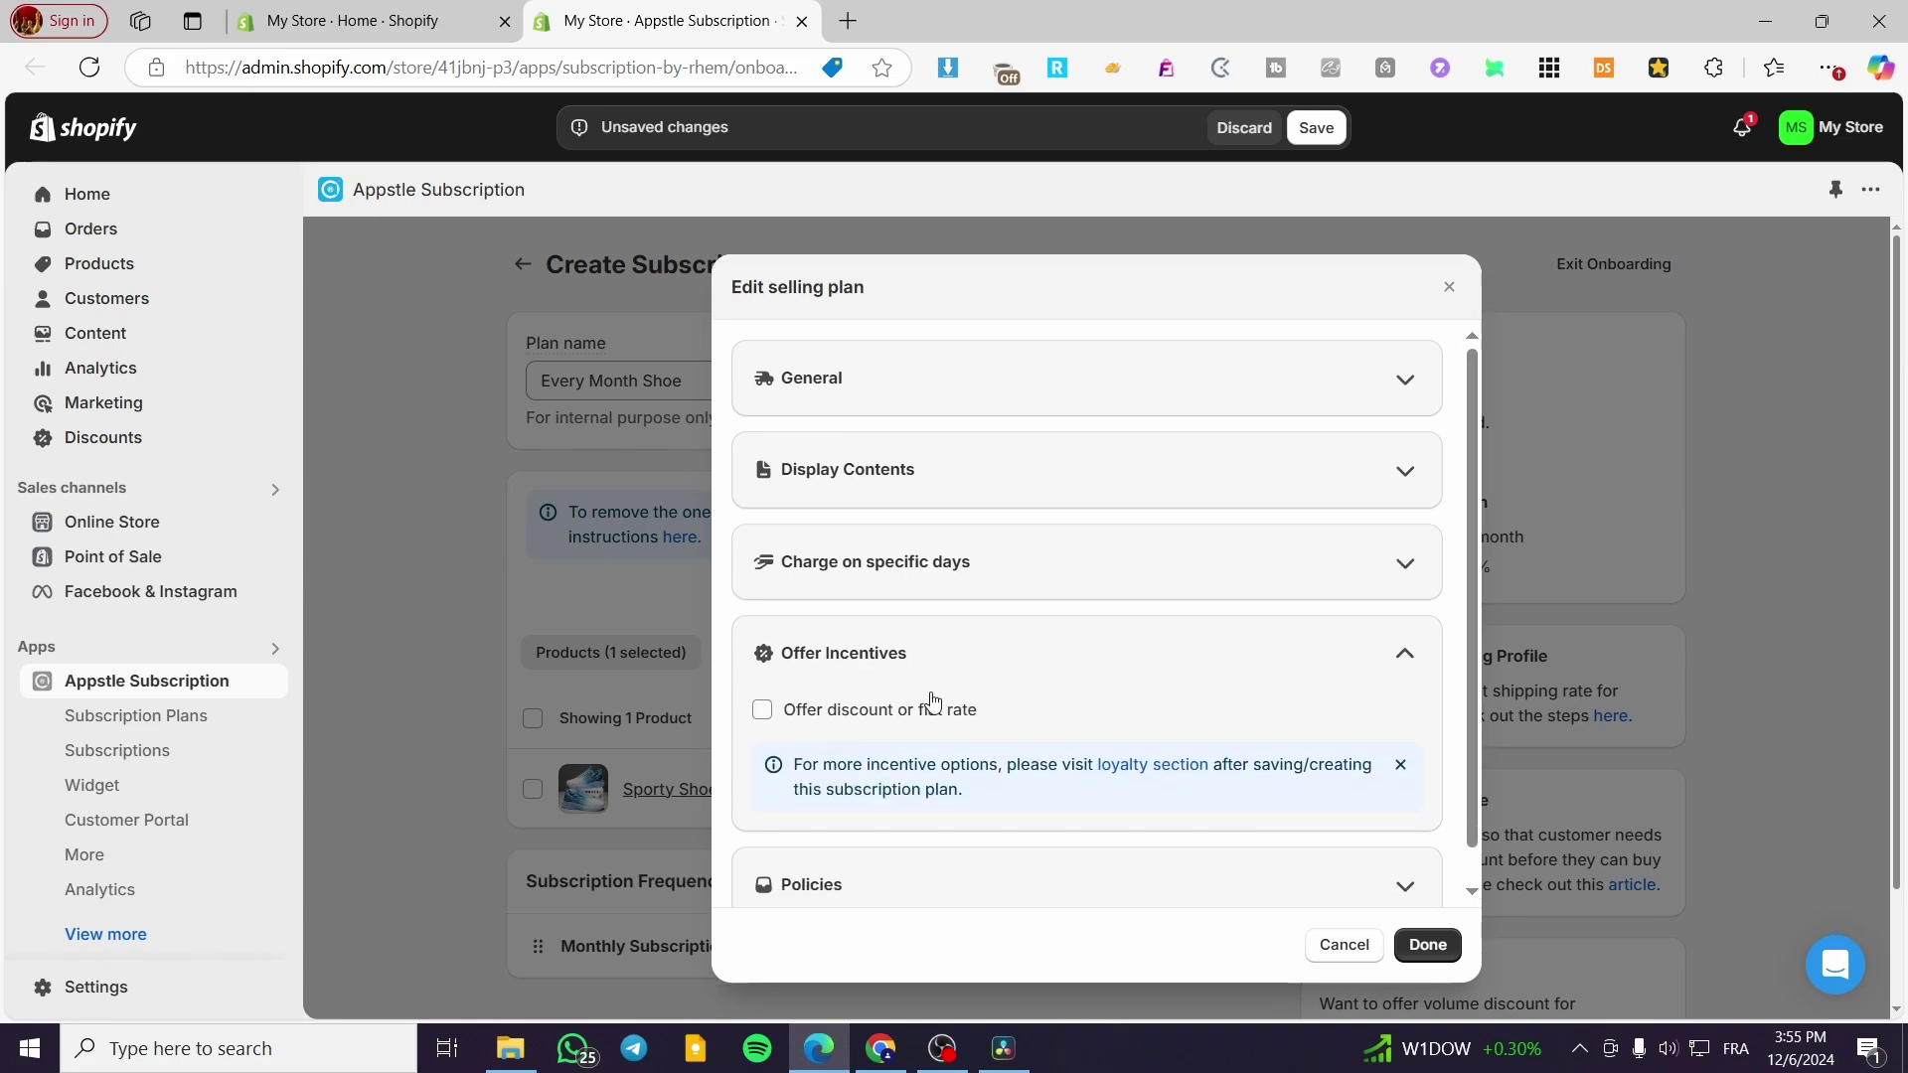
pyautogui.click(855, 718)
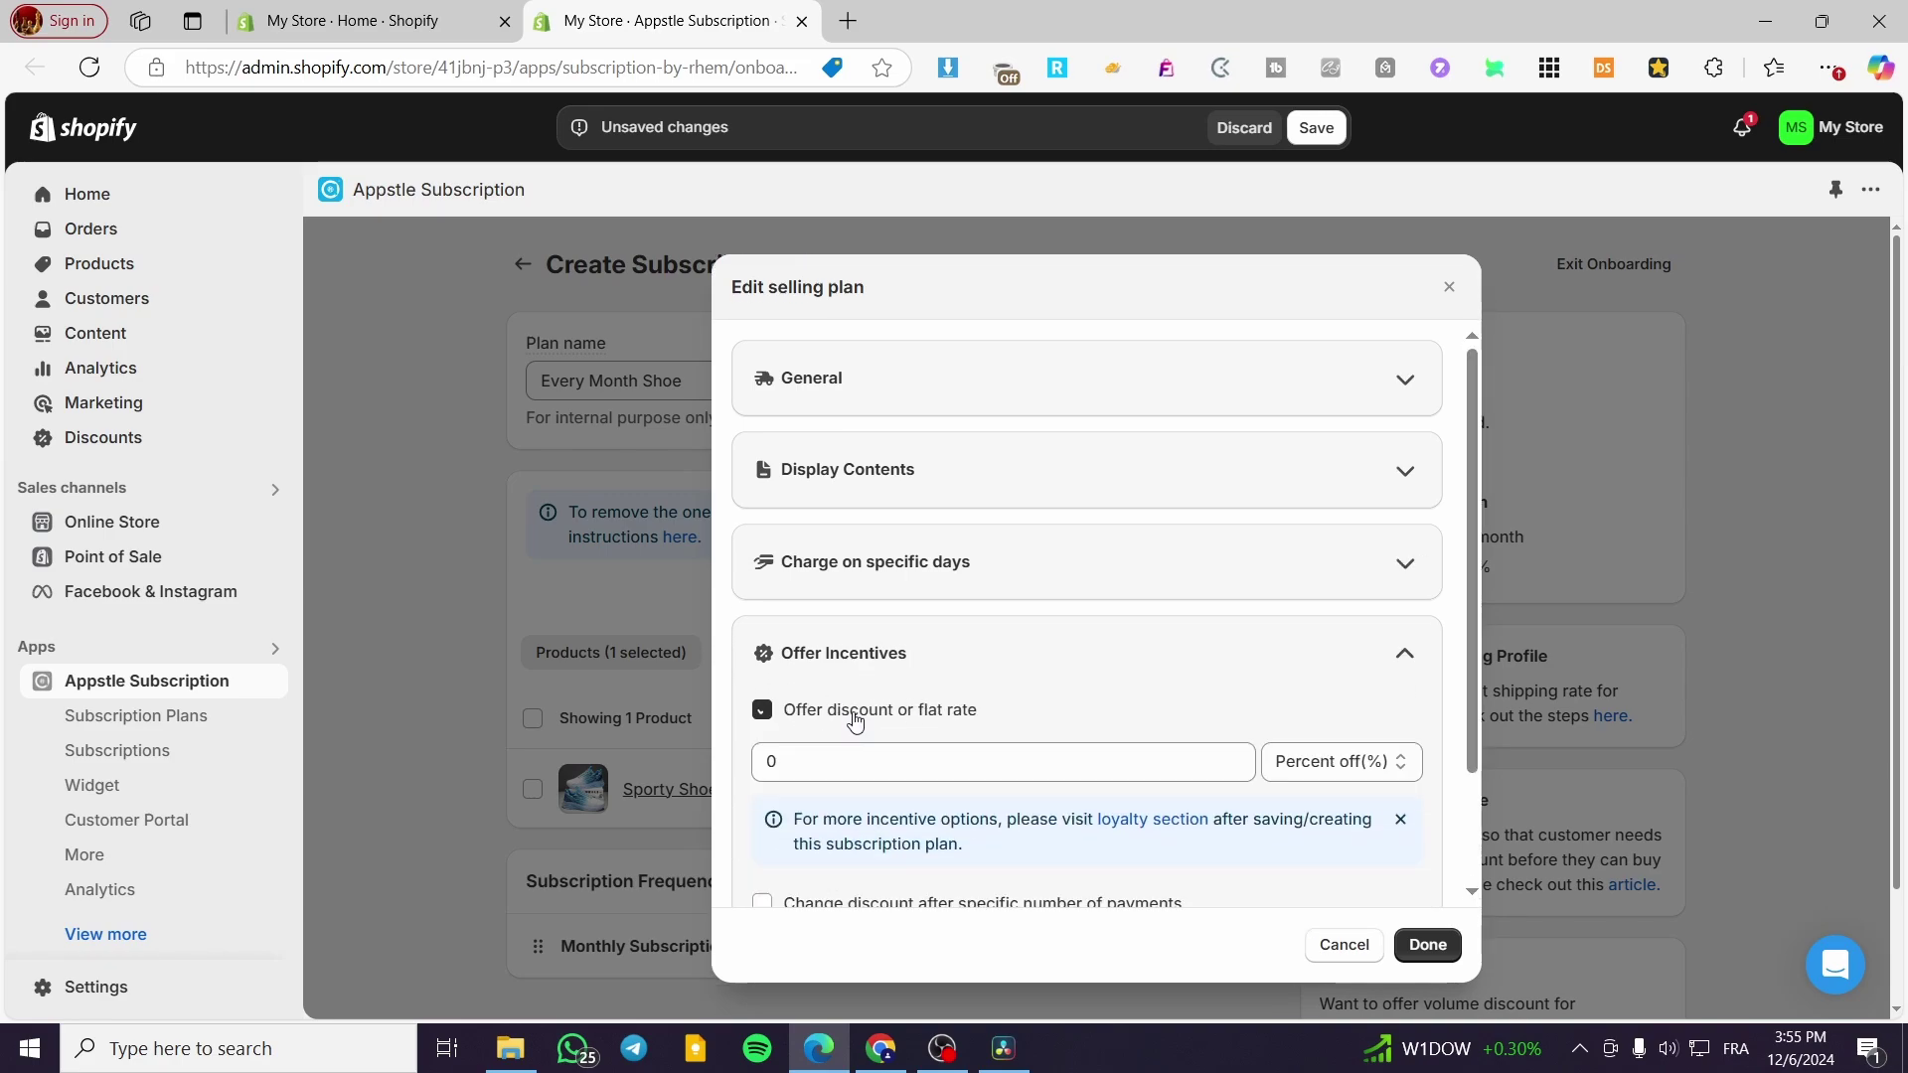
pyautogui.click(952, 752)
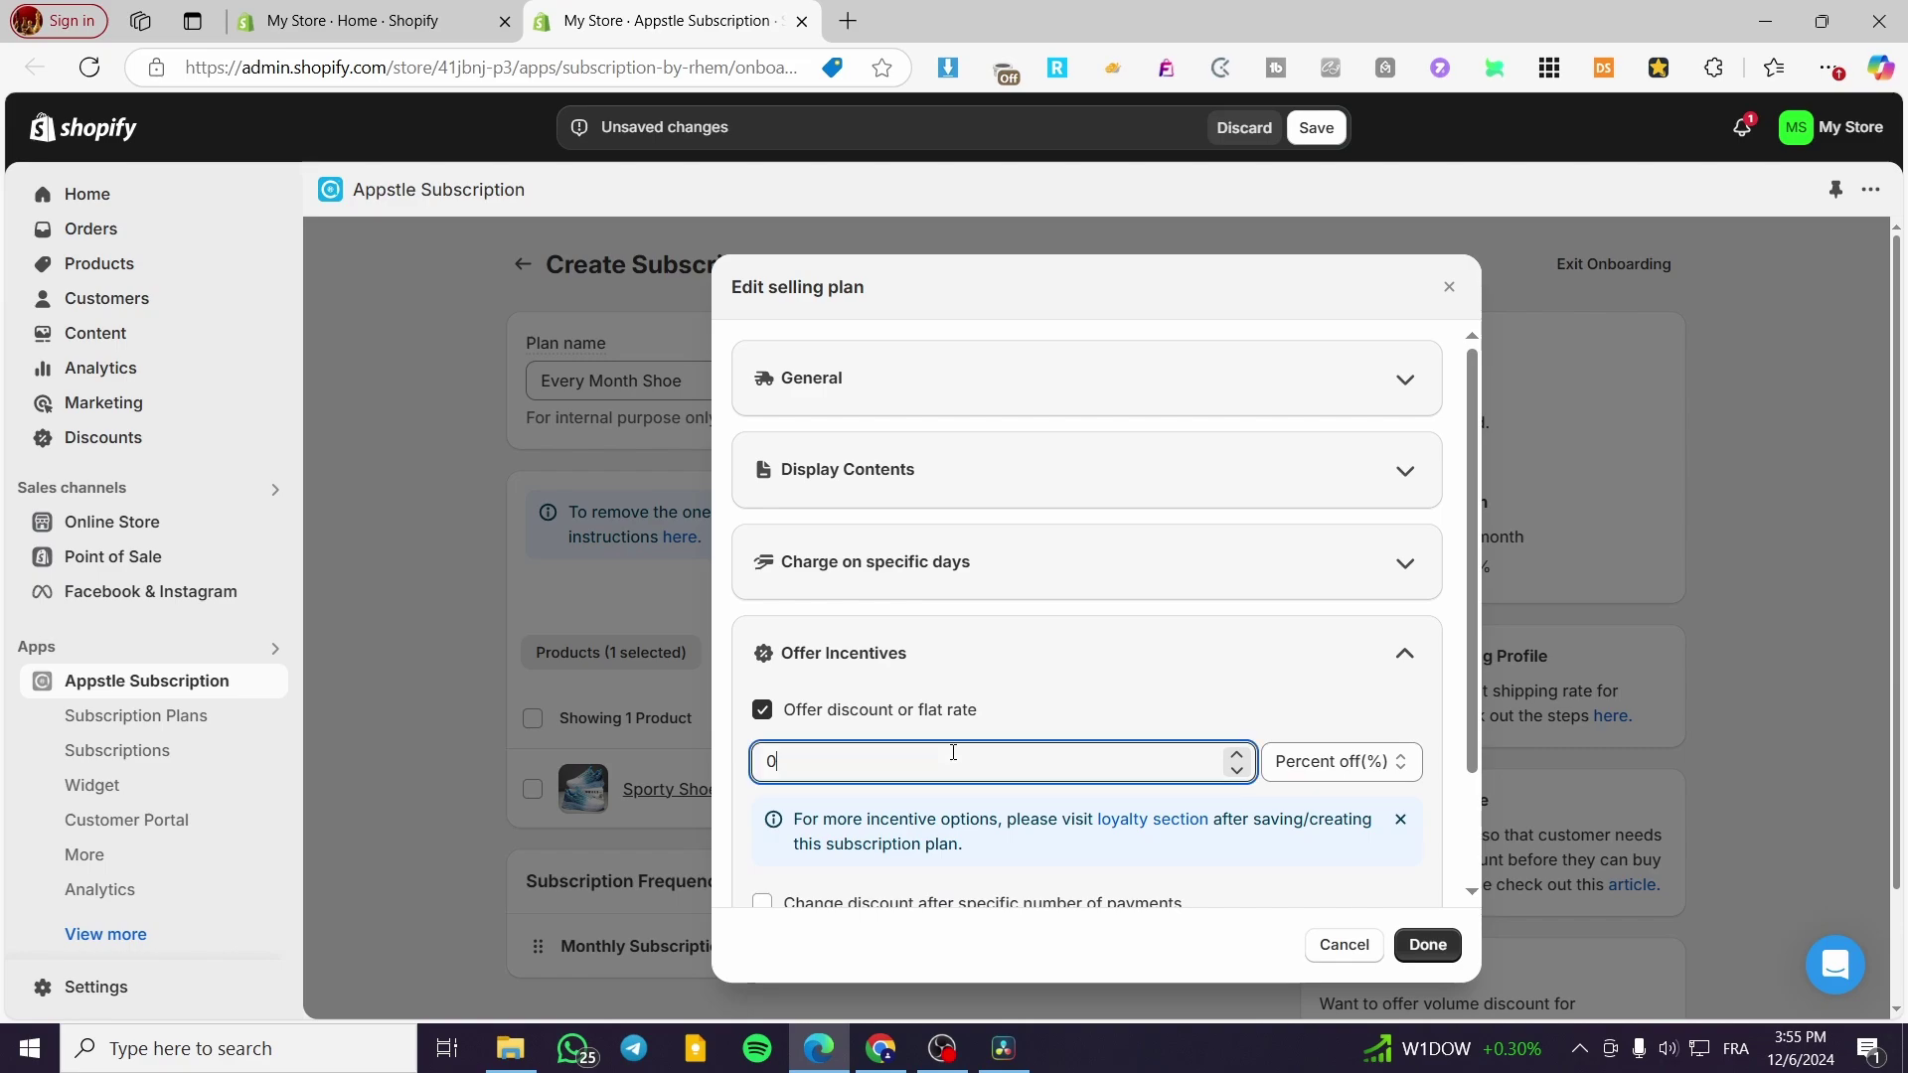
pyautogui.doubleClick(773, 757)
pyautogui.write('5')
pyautogui.click(1053, 656)
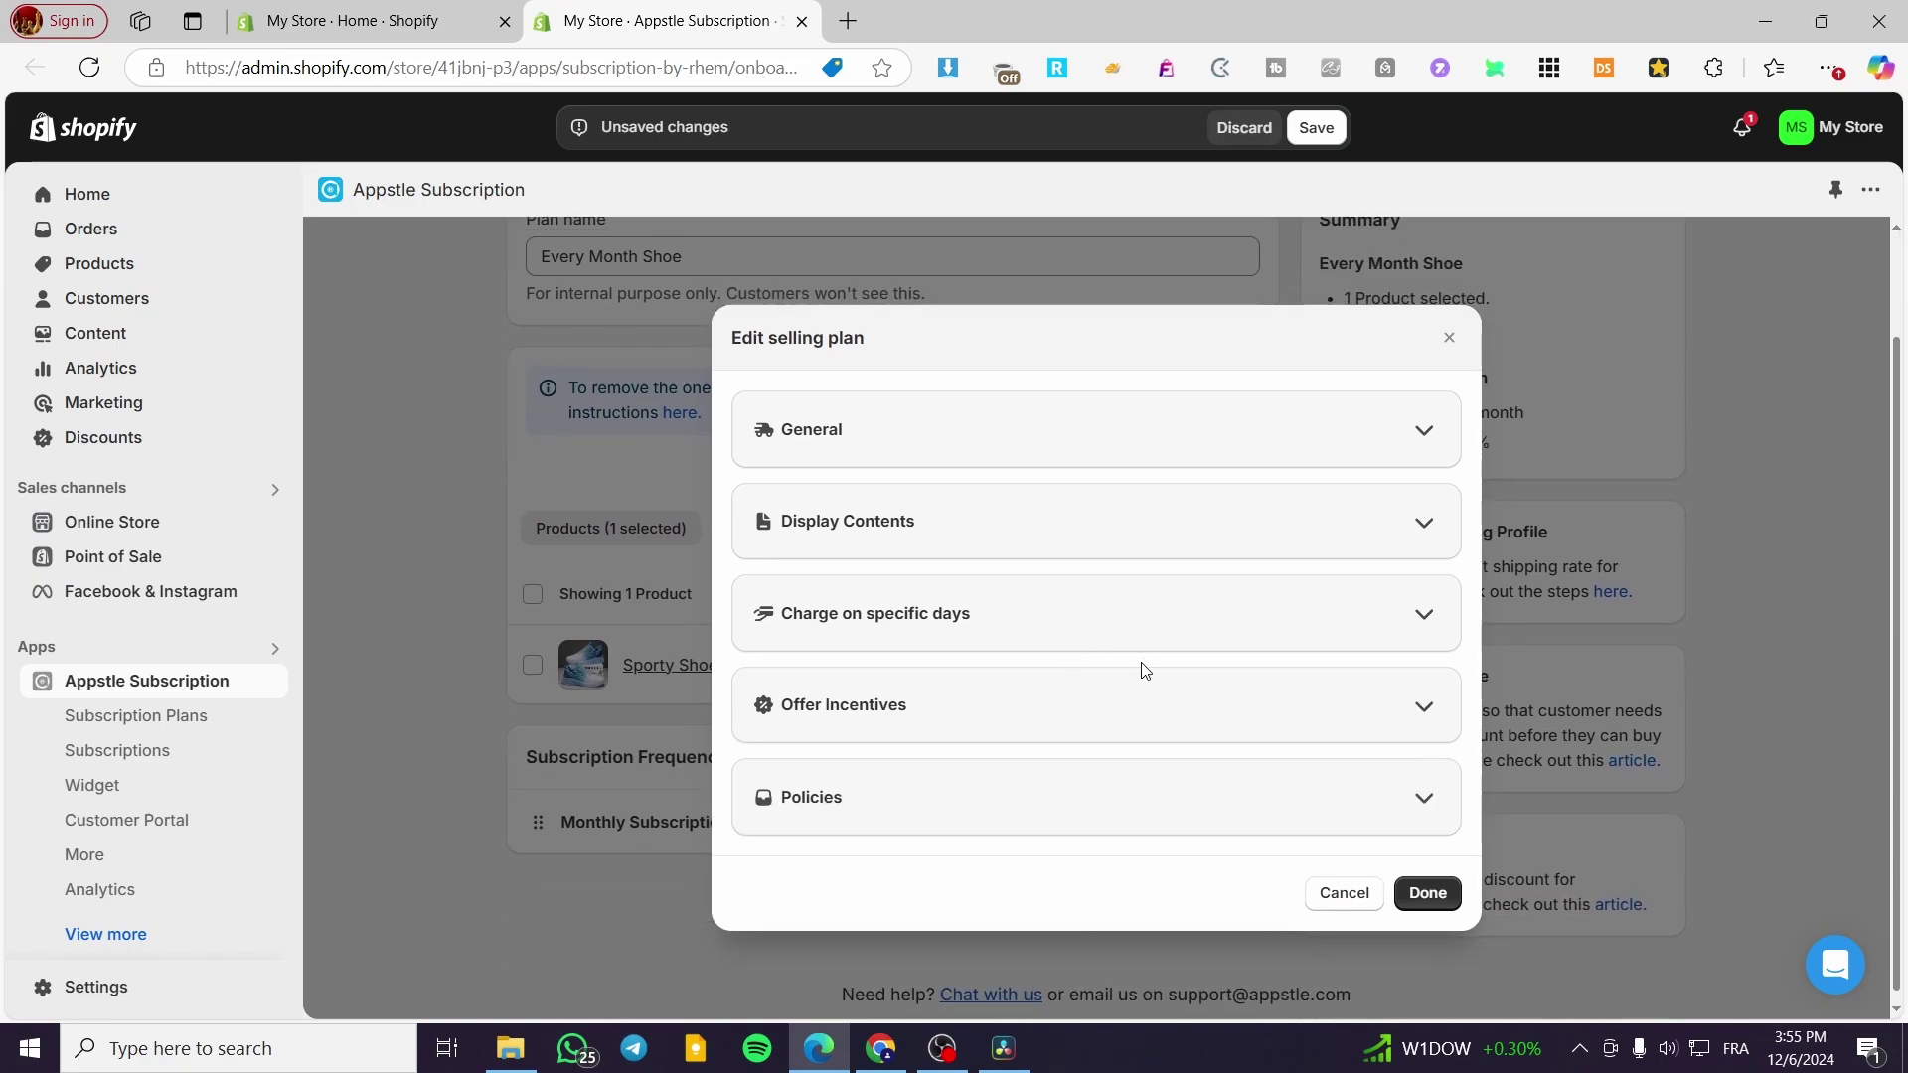
pyautogui.click(1099, 797)
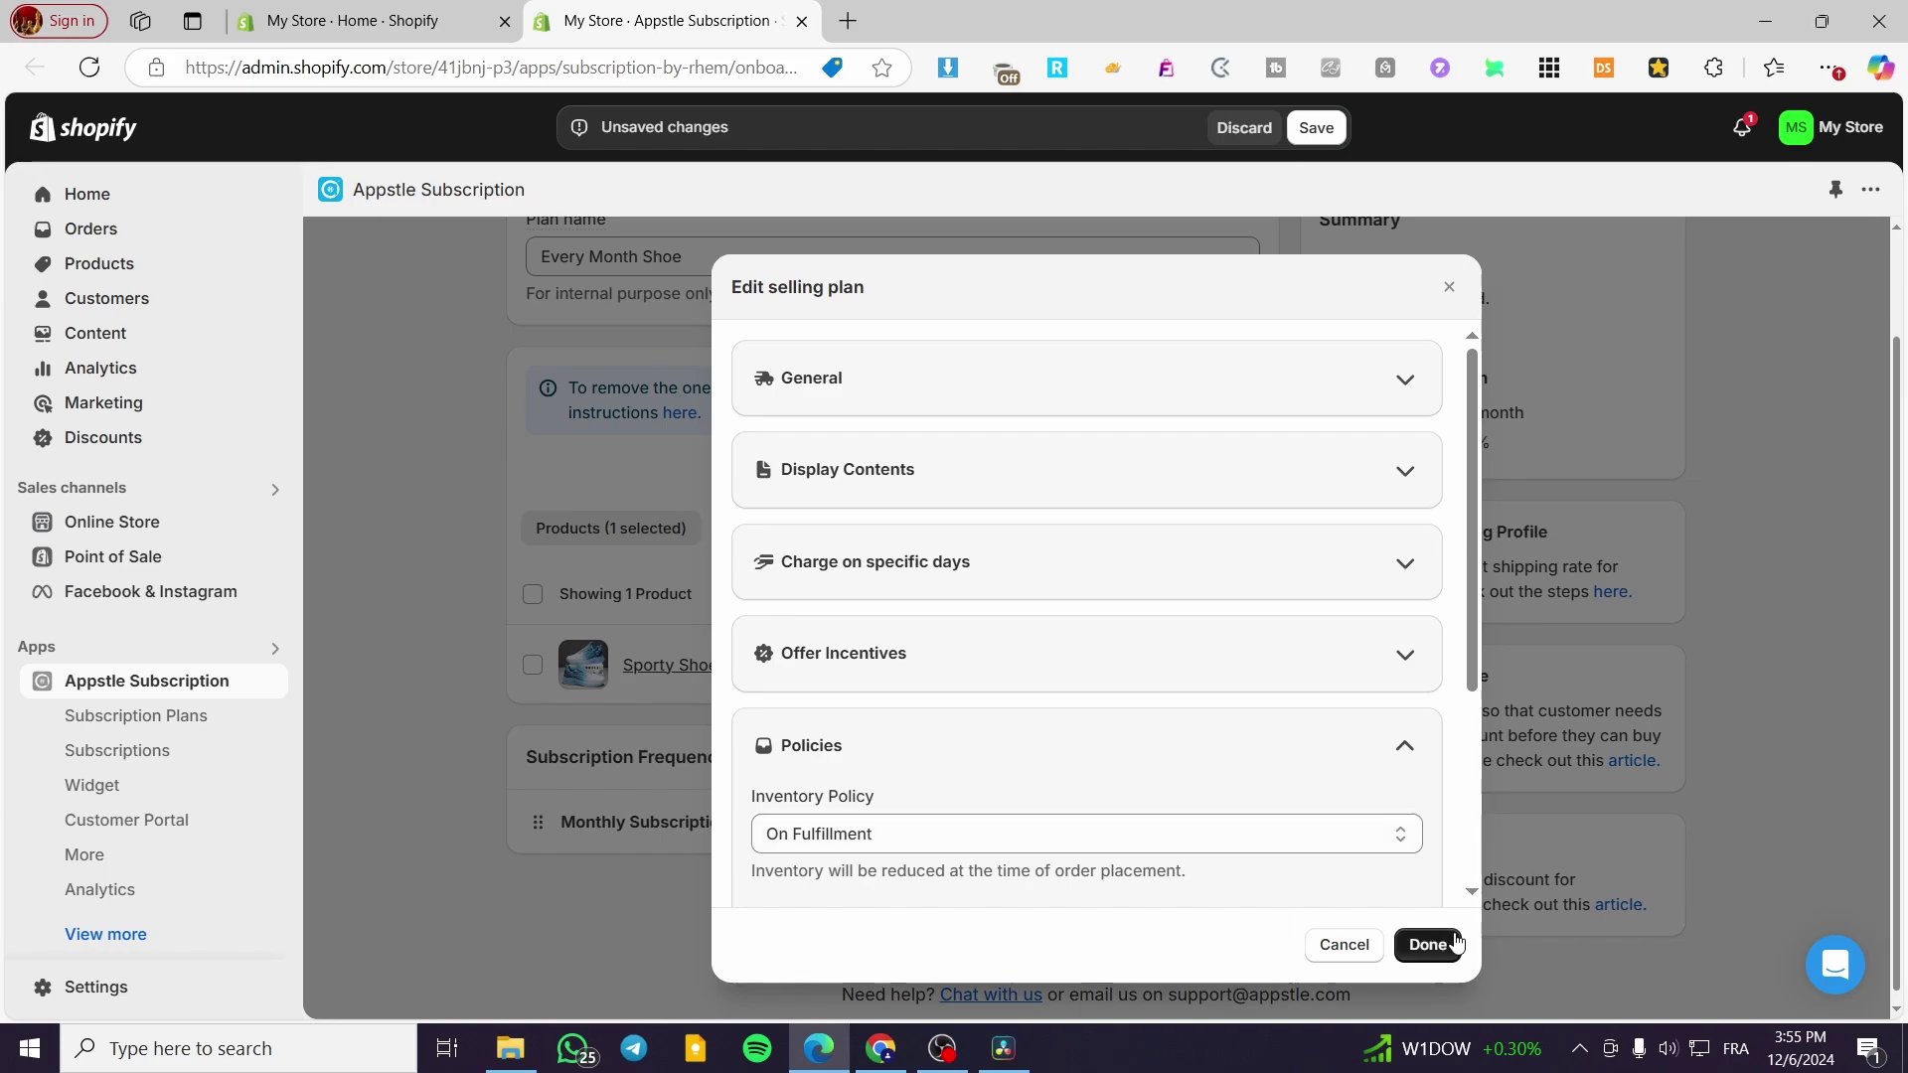
pyautogui.click(1427, 944)
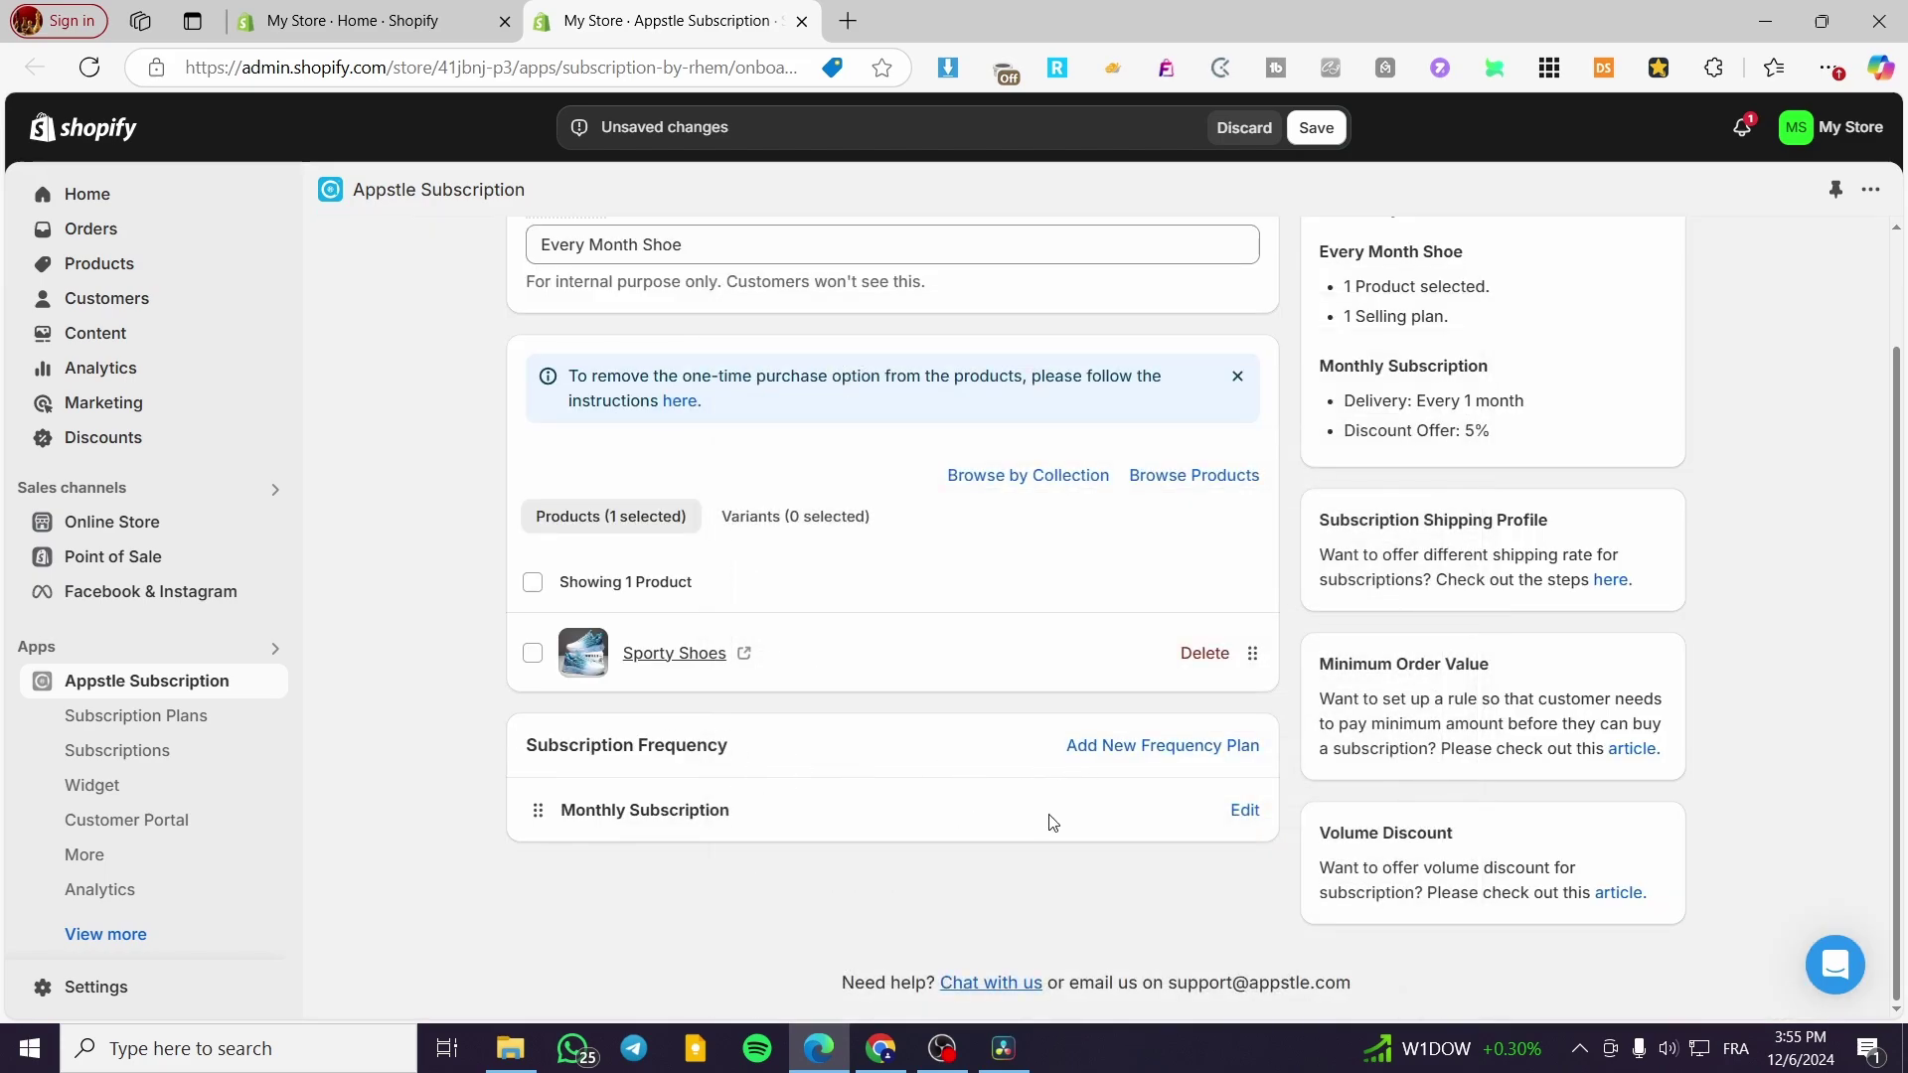
# Cancel a newly started additional frequency plan and save the Every Month Shoe subscription plan.
pyautogui.click(1182, 747)
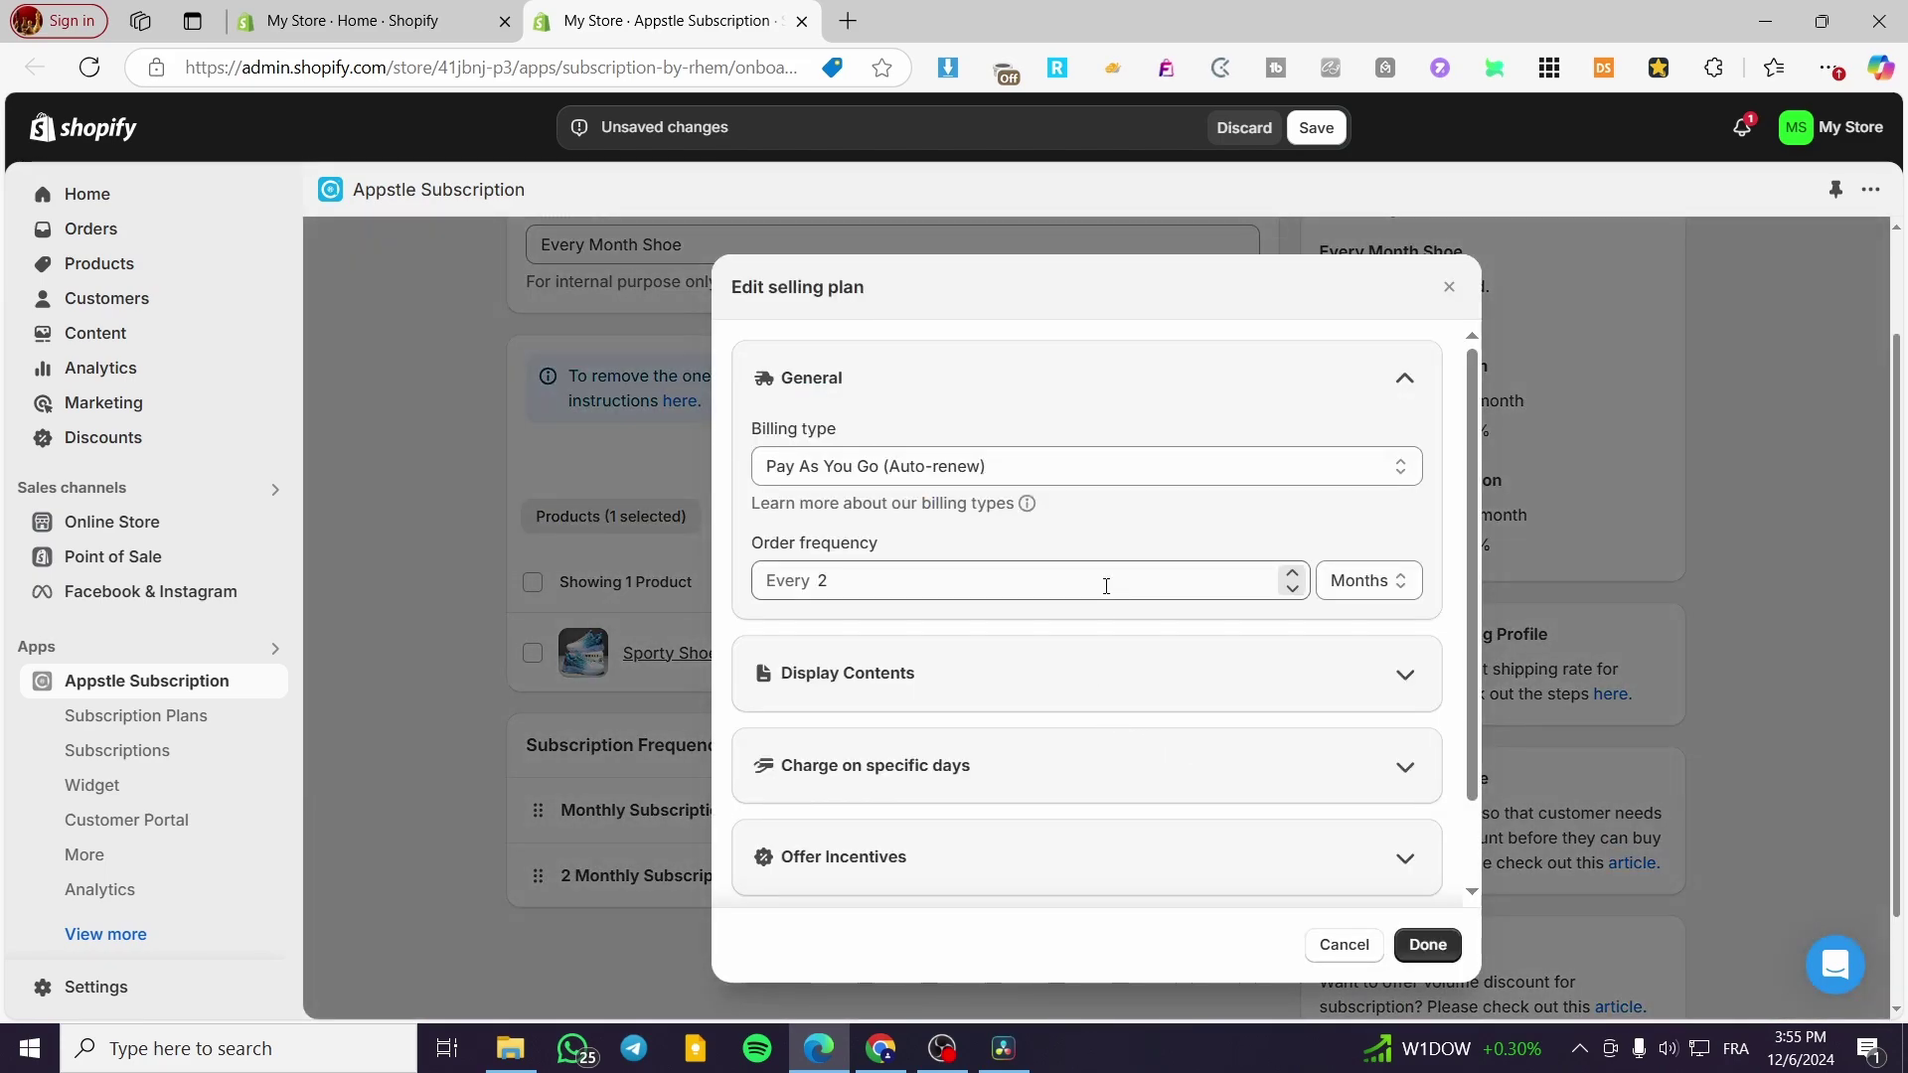
pyautogui.click(1343, 945)
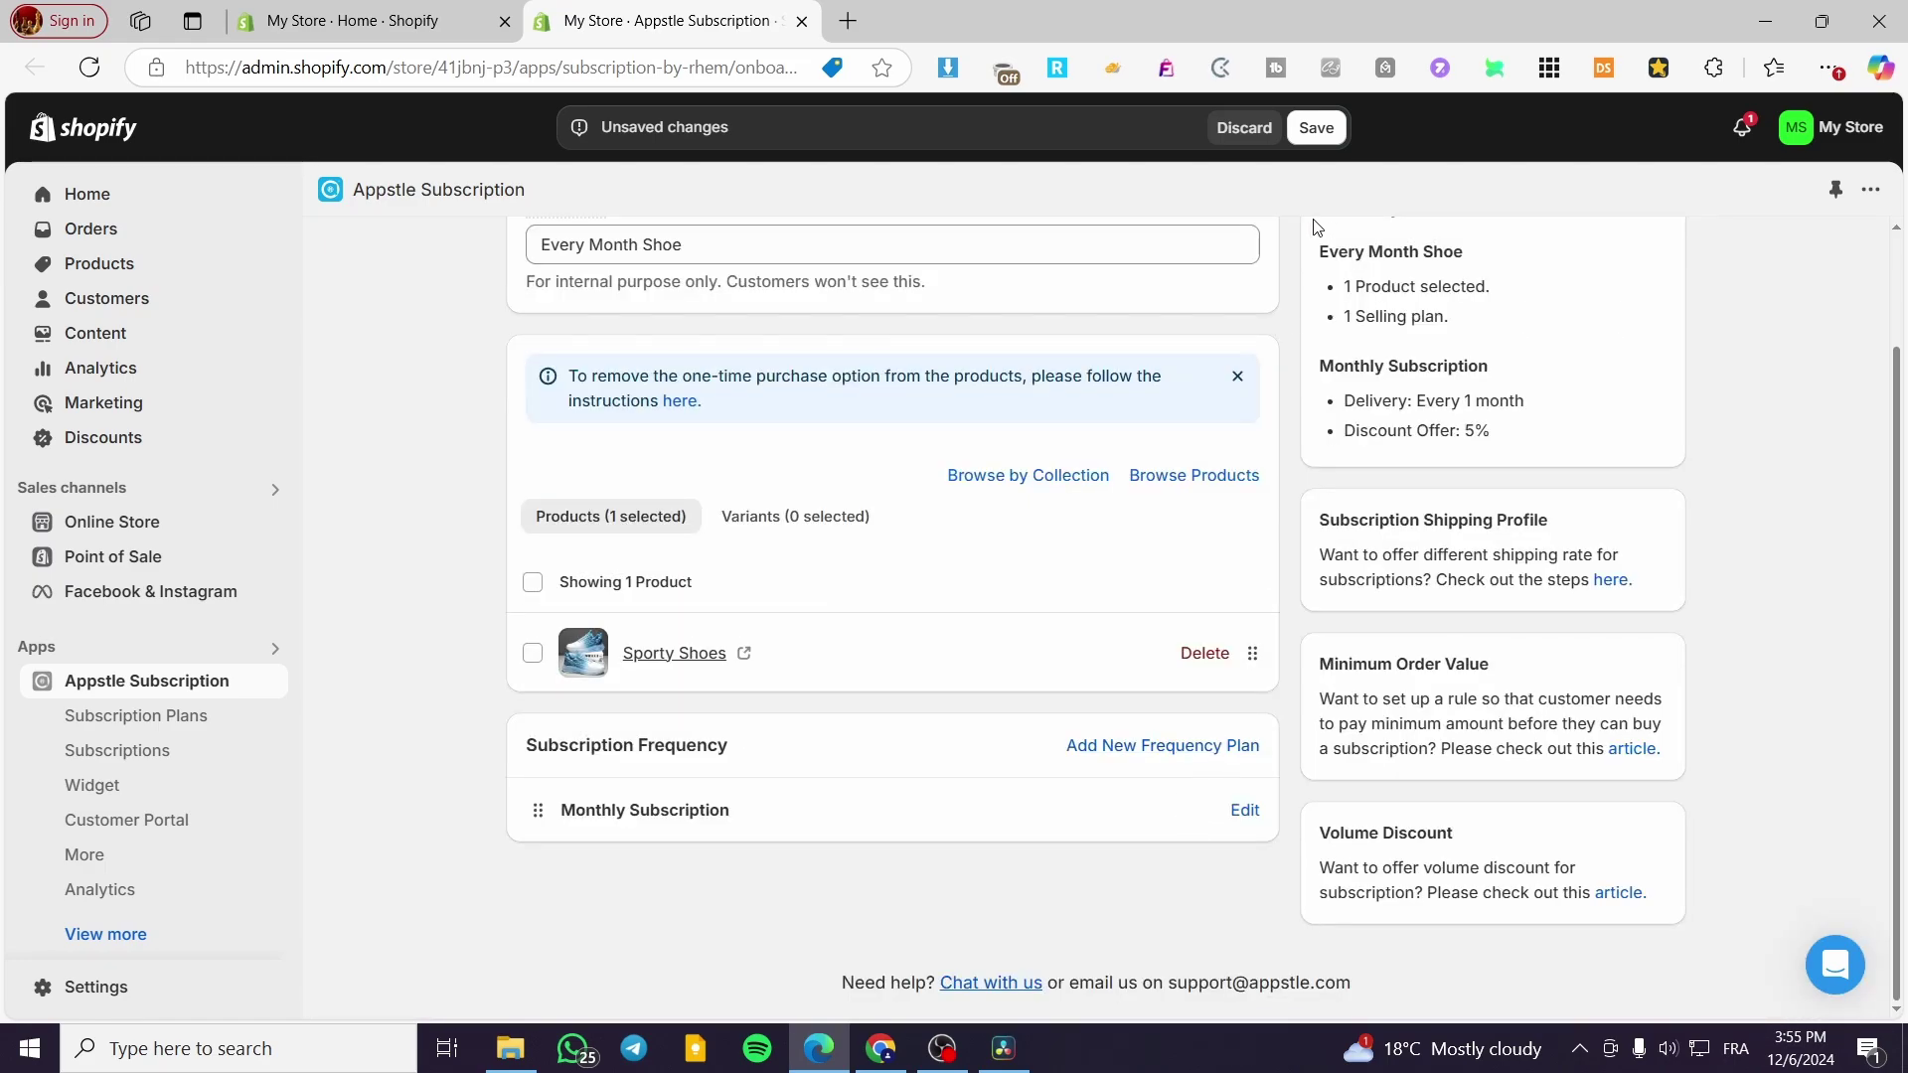
pyautogui.click(1316, 127)
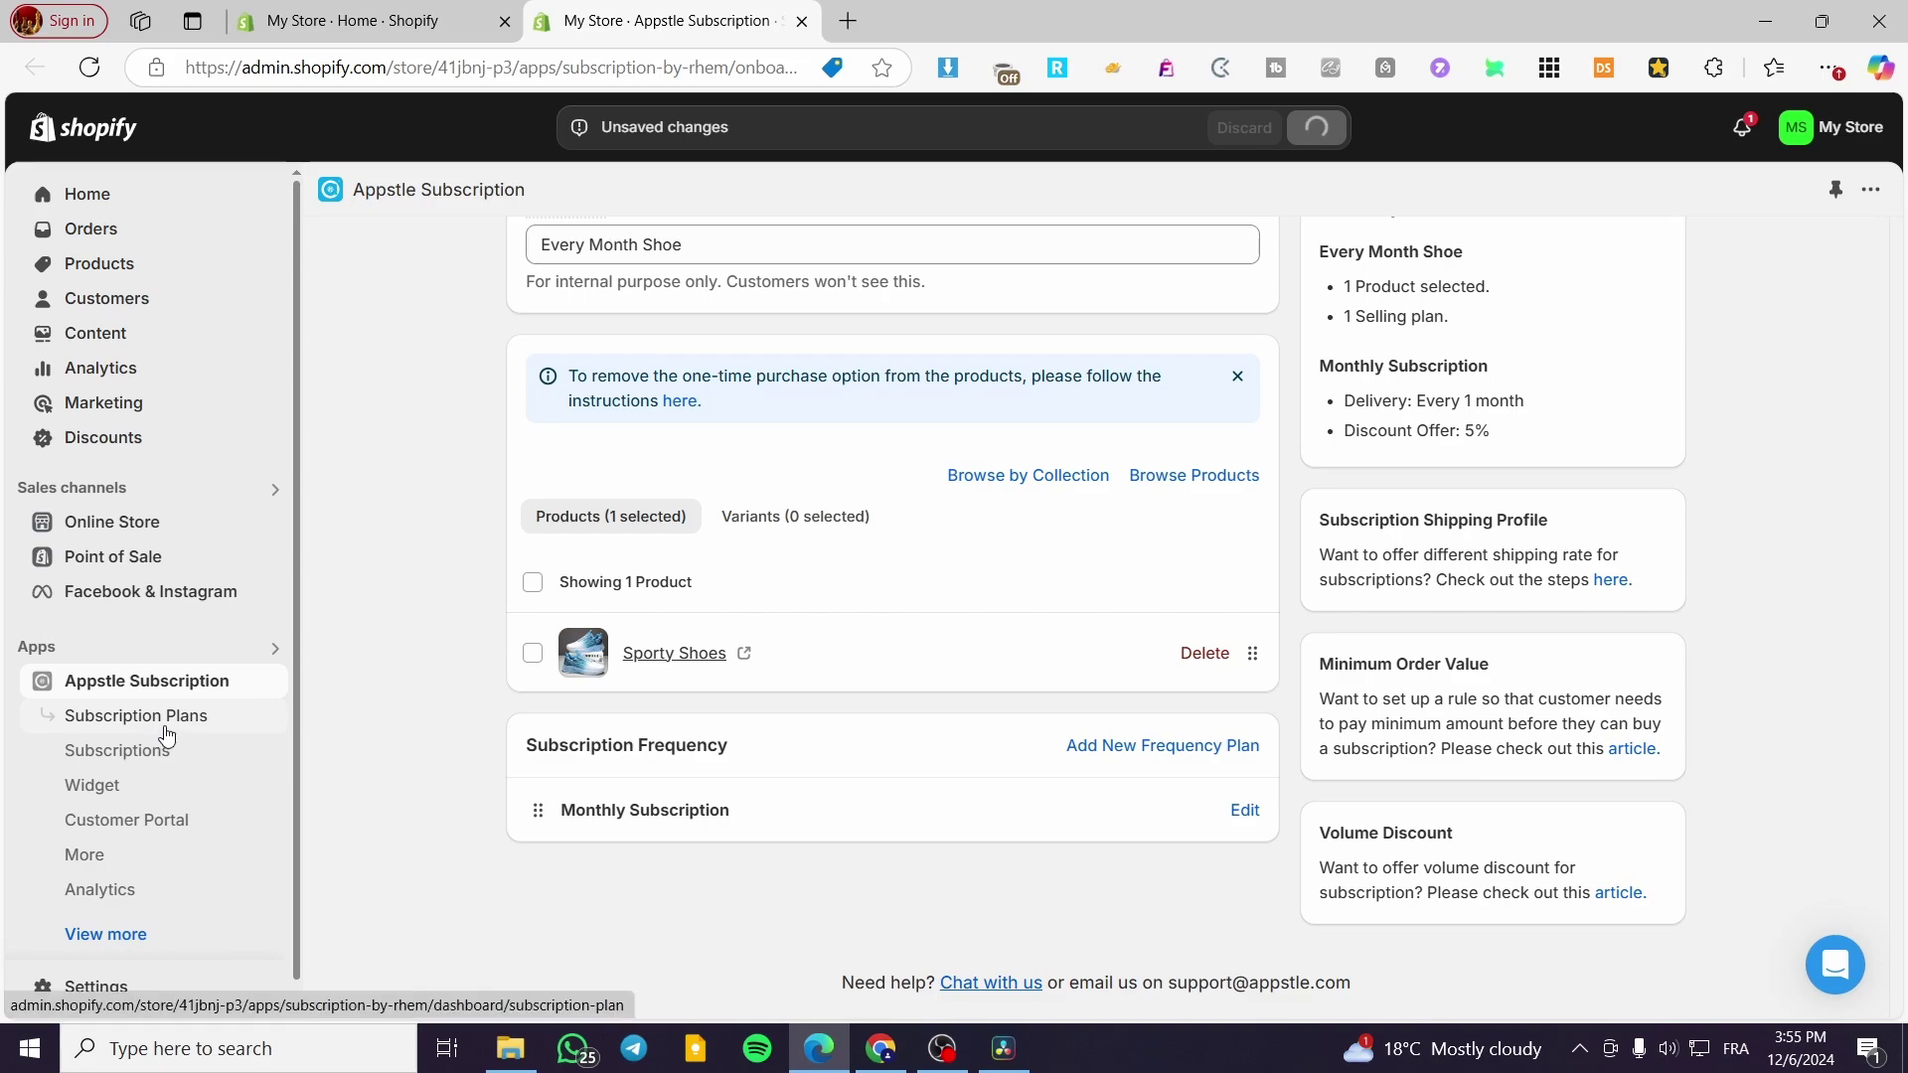
# Open the live theme editor from the widget go-live instructions and save the Dawn theme with the Appstle Subscriptions app embed enabled.
pyautogui.scroll(2, 712, 726)
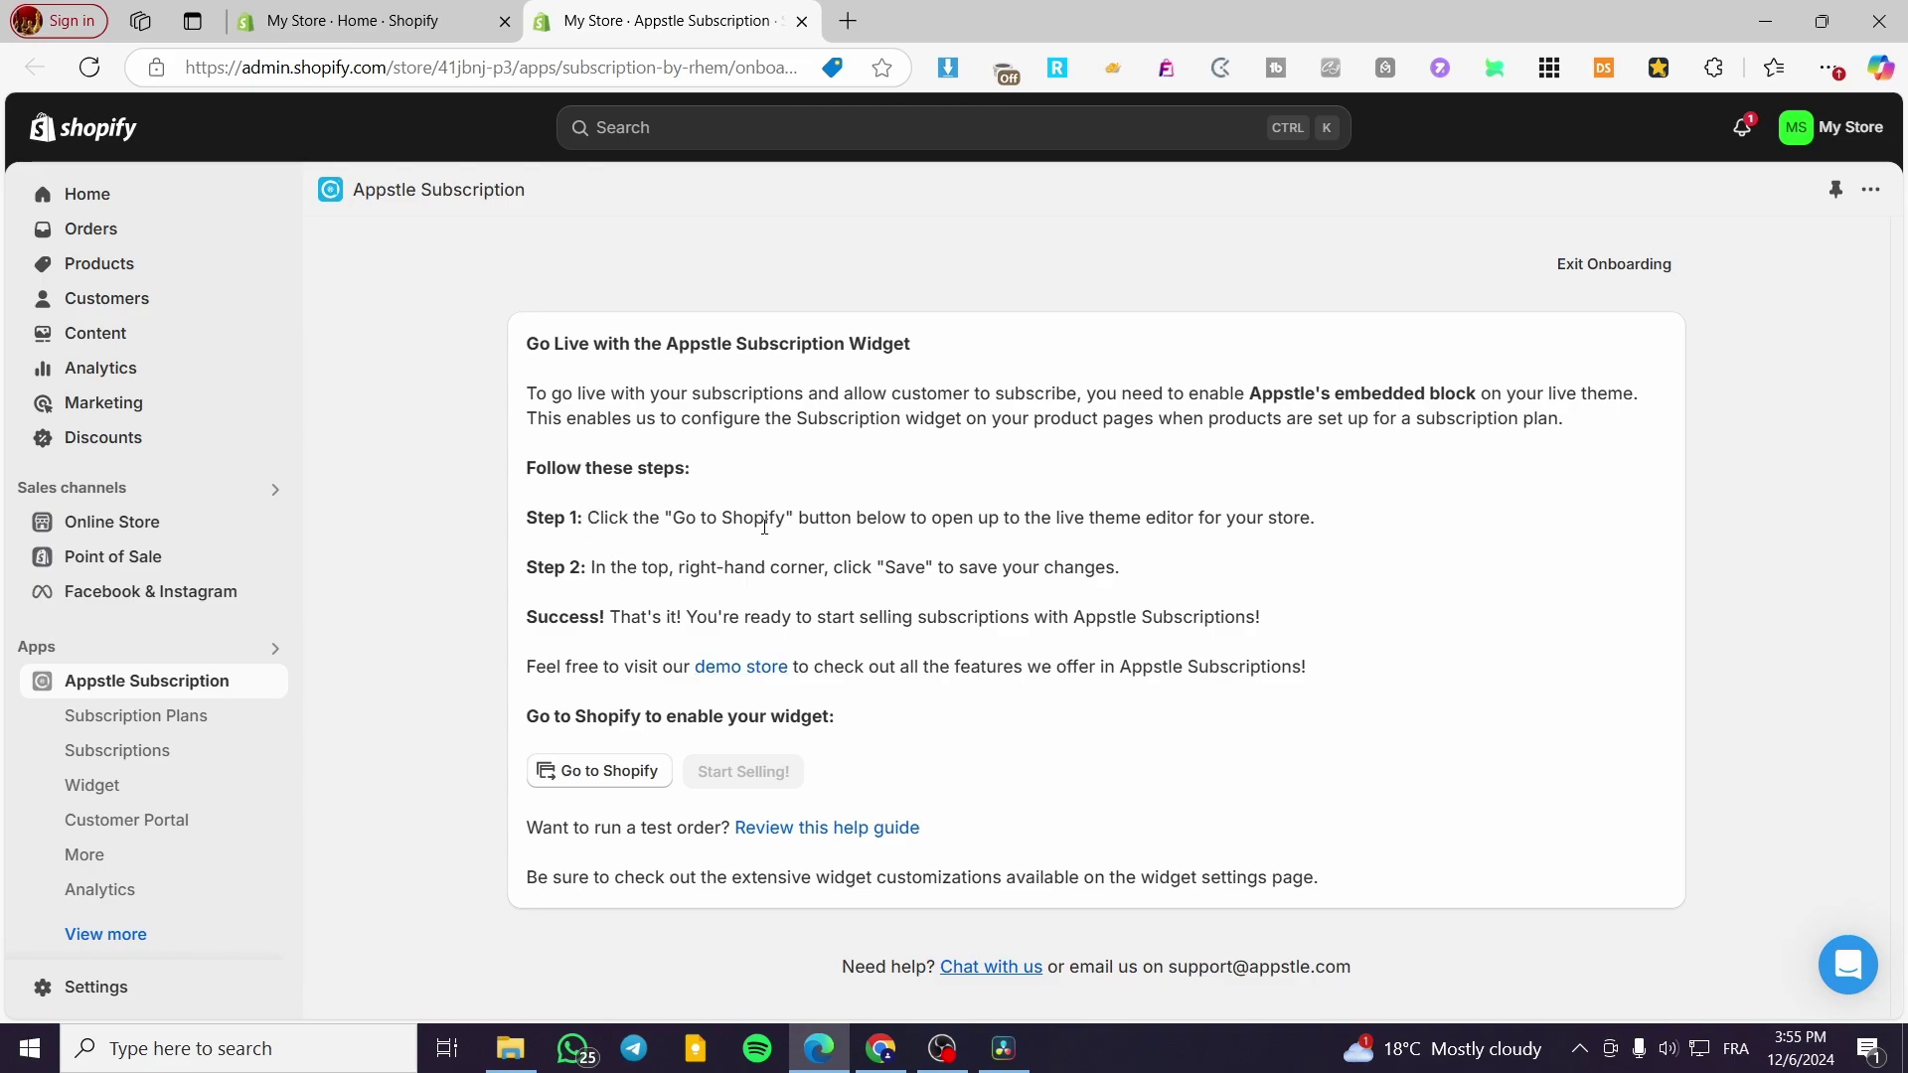
pyautogui.click(616, 772)
pyautogui.click(969, 21)
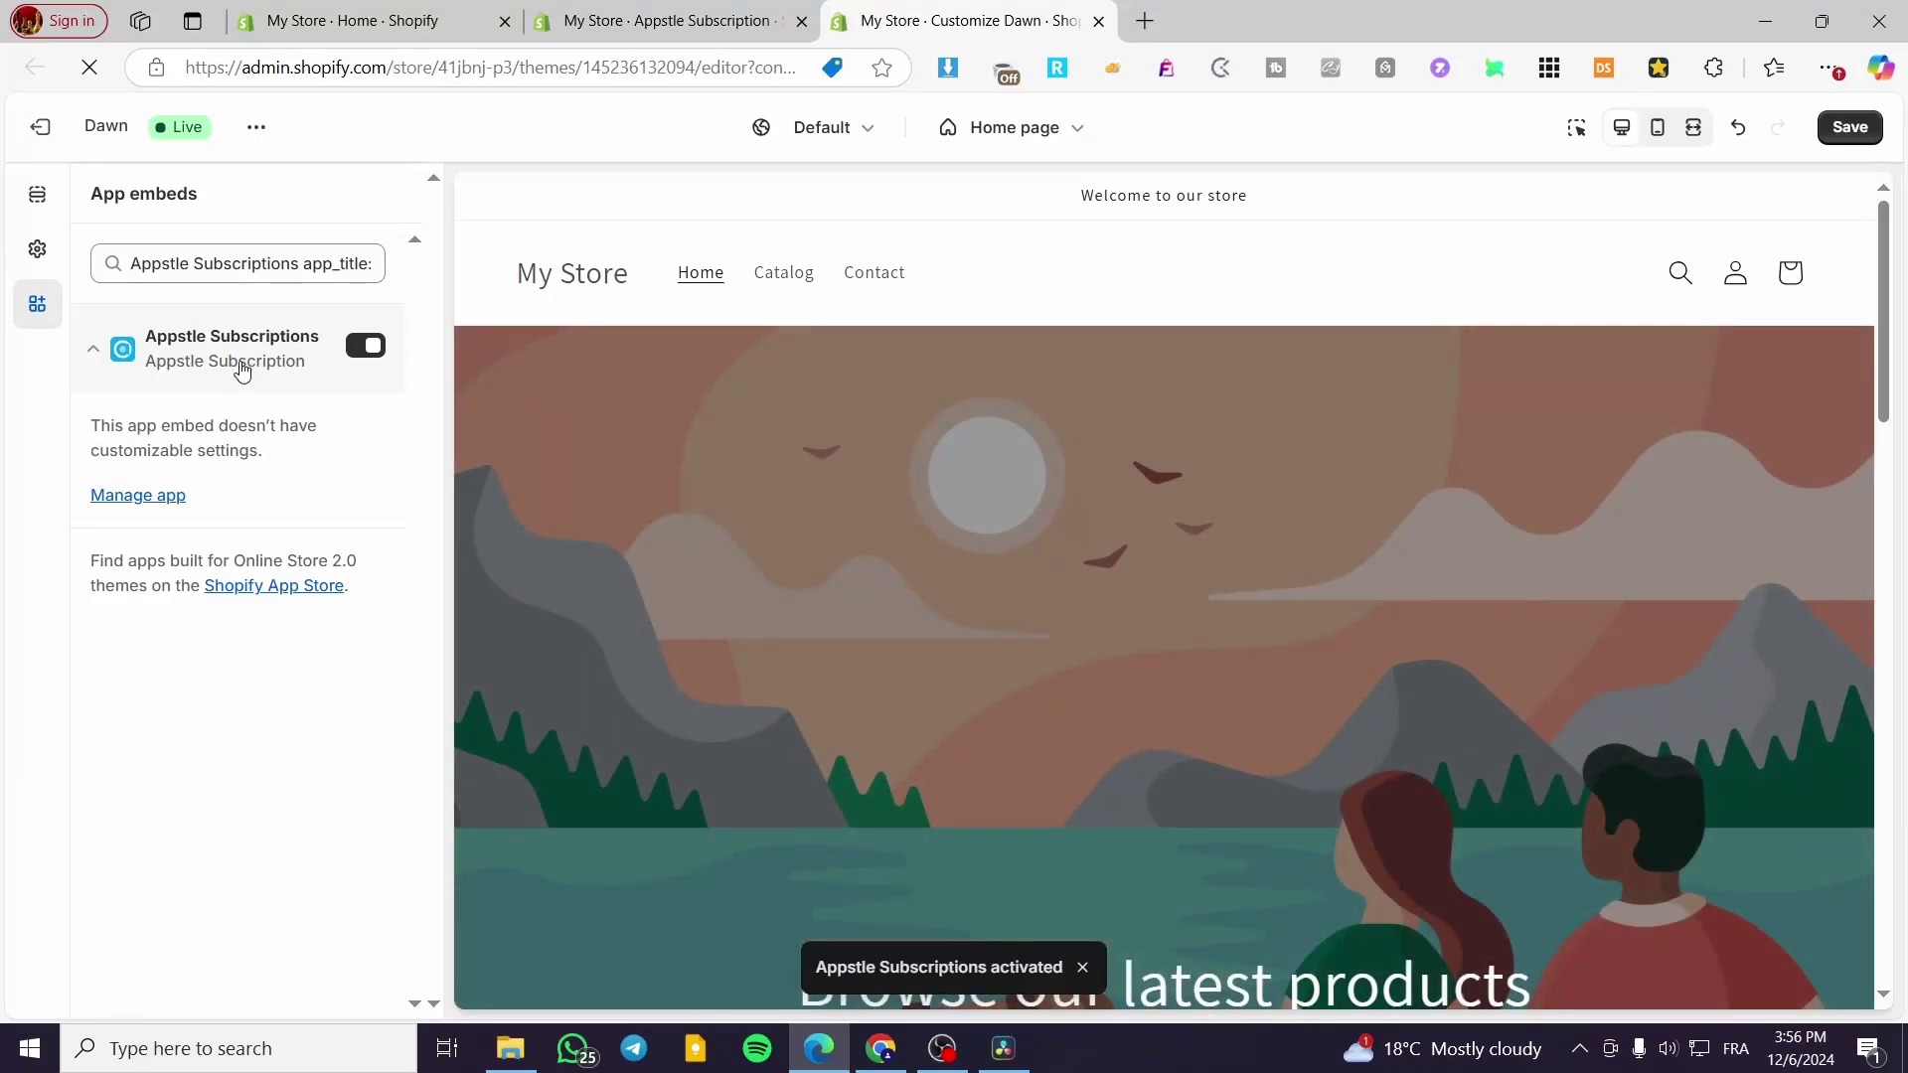
pyautogui.click(1850, 128)
# Open the Sporty Shoes product in the theme preview and select Subscribe and save to check the subscription offer and its description.
pyautogui.scroll(-8, 1391, 715)
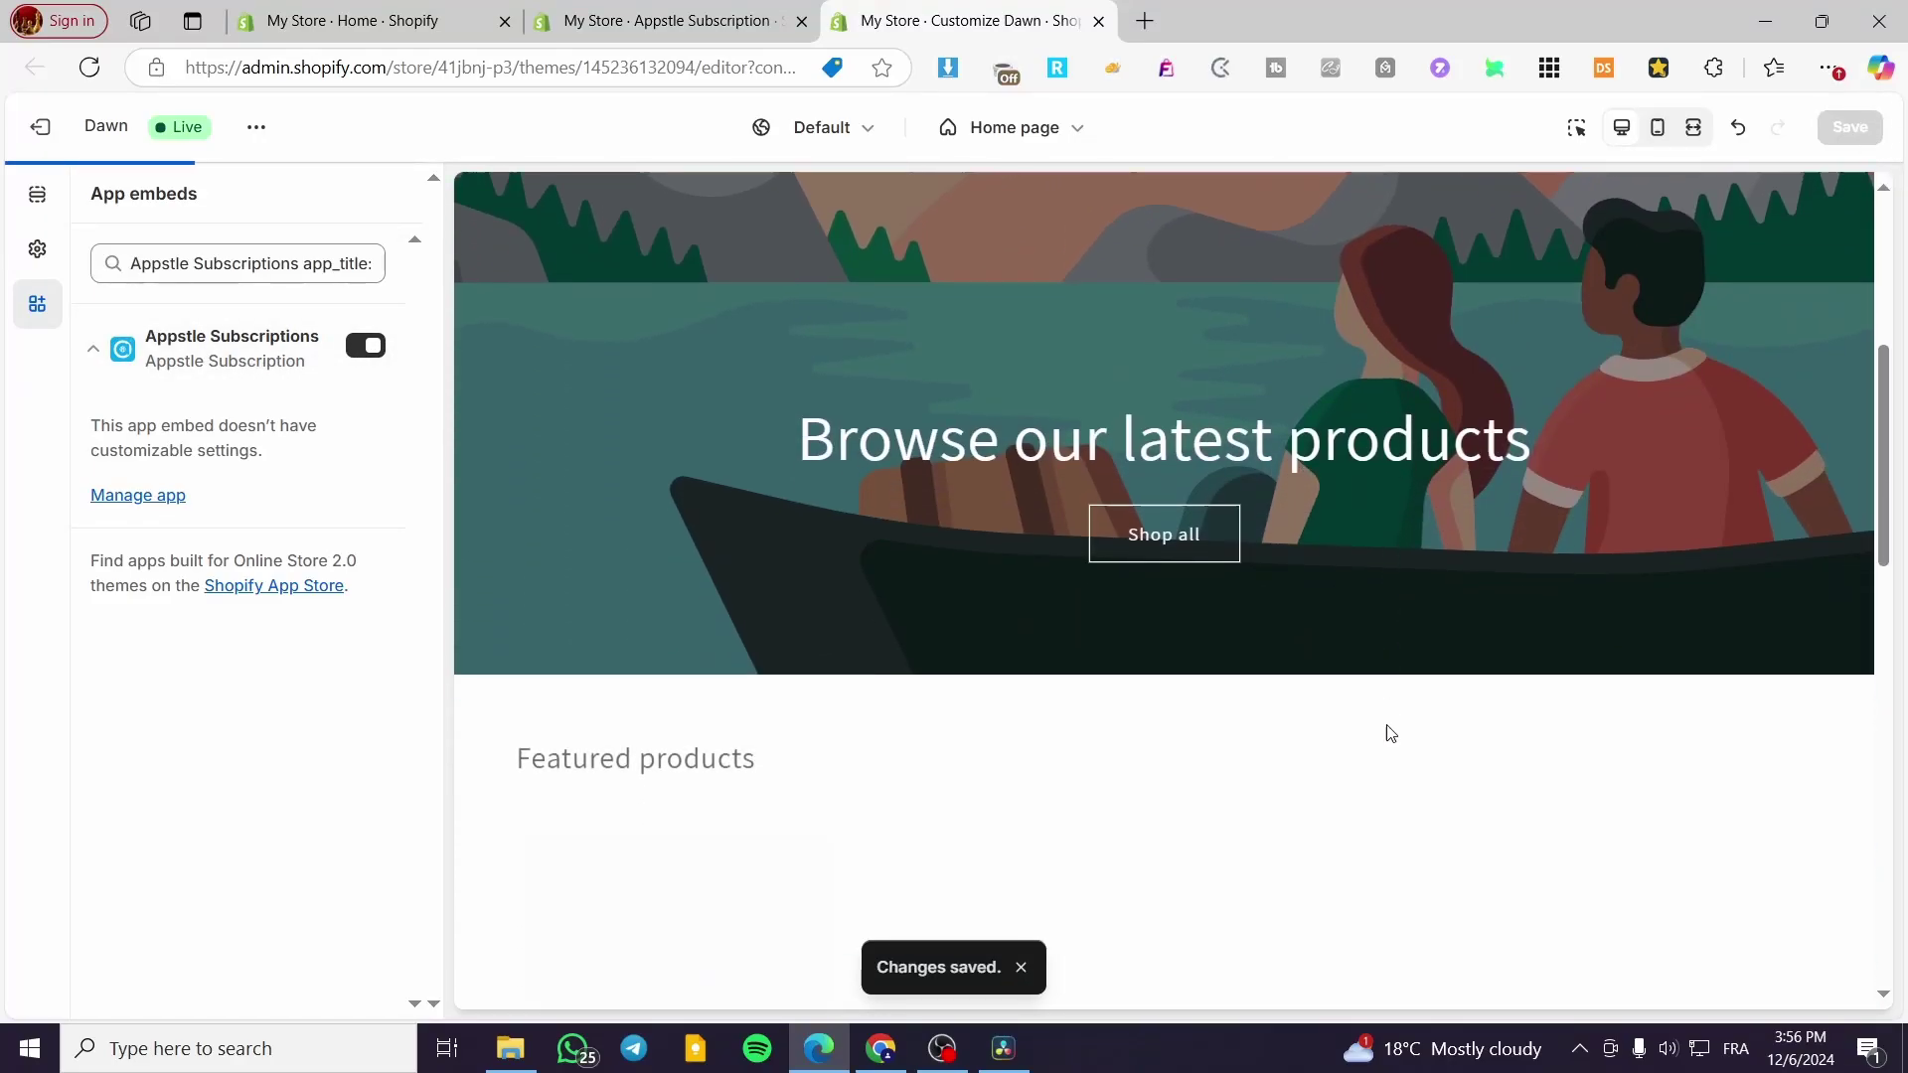
pyautogui.click(618, 731)
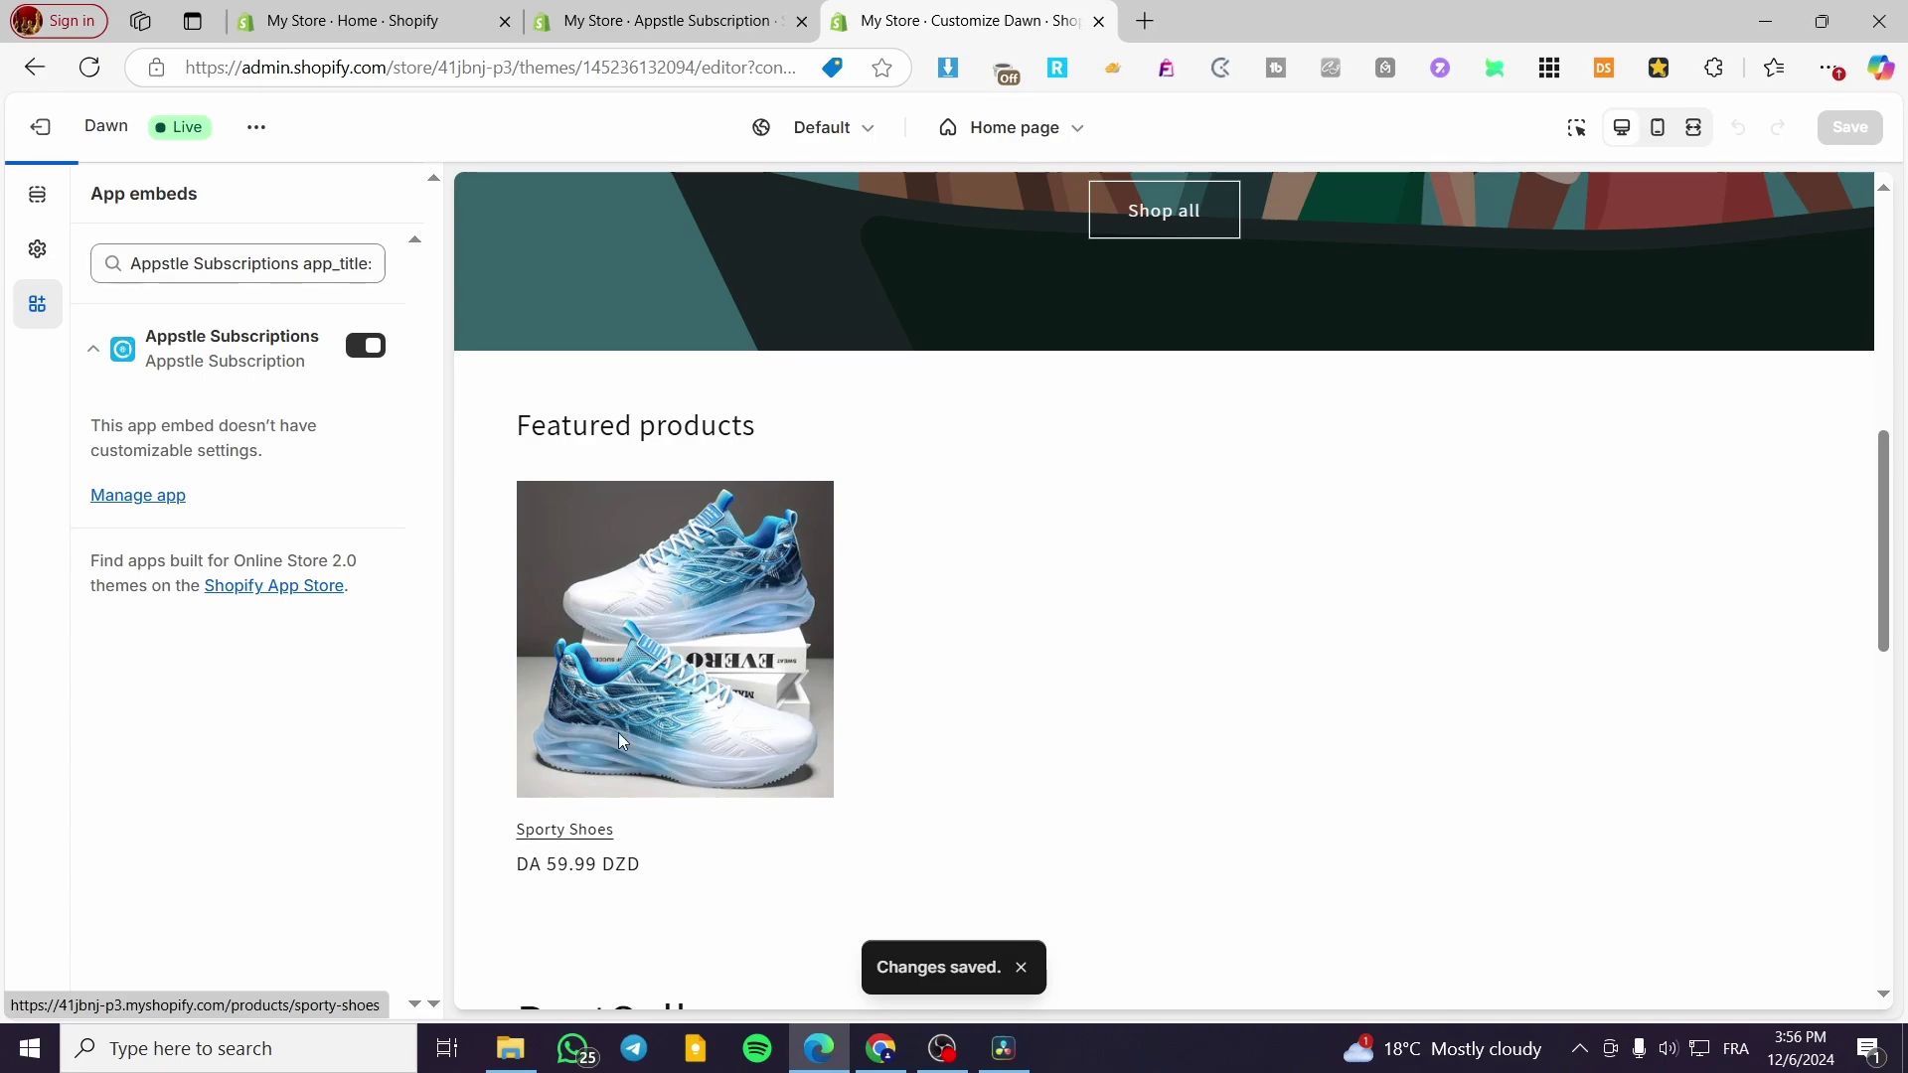
pyautogui.scroll(-2, 1669, 754)
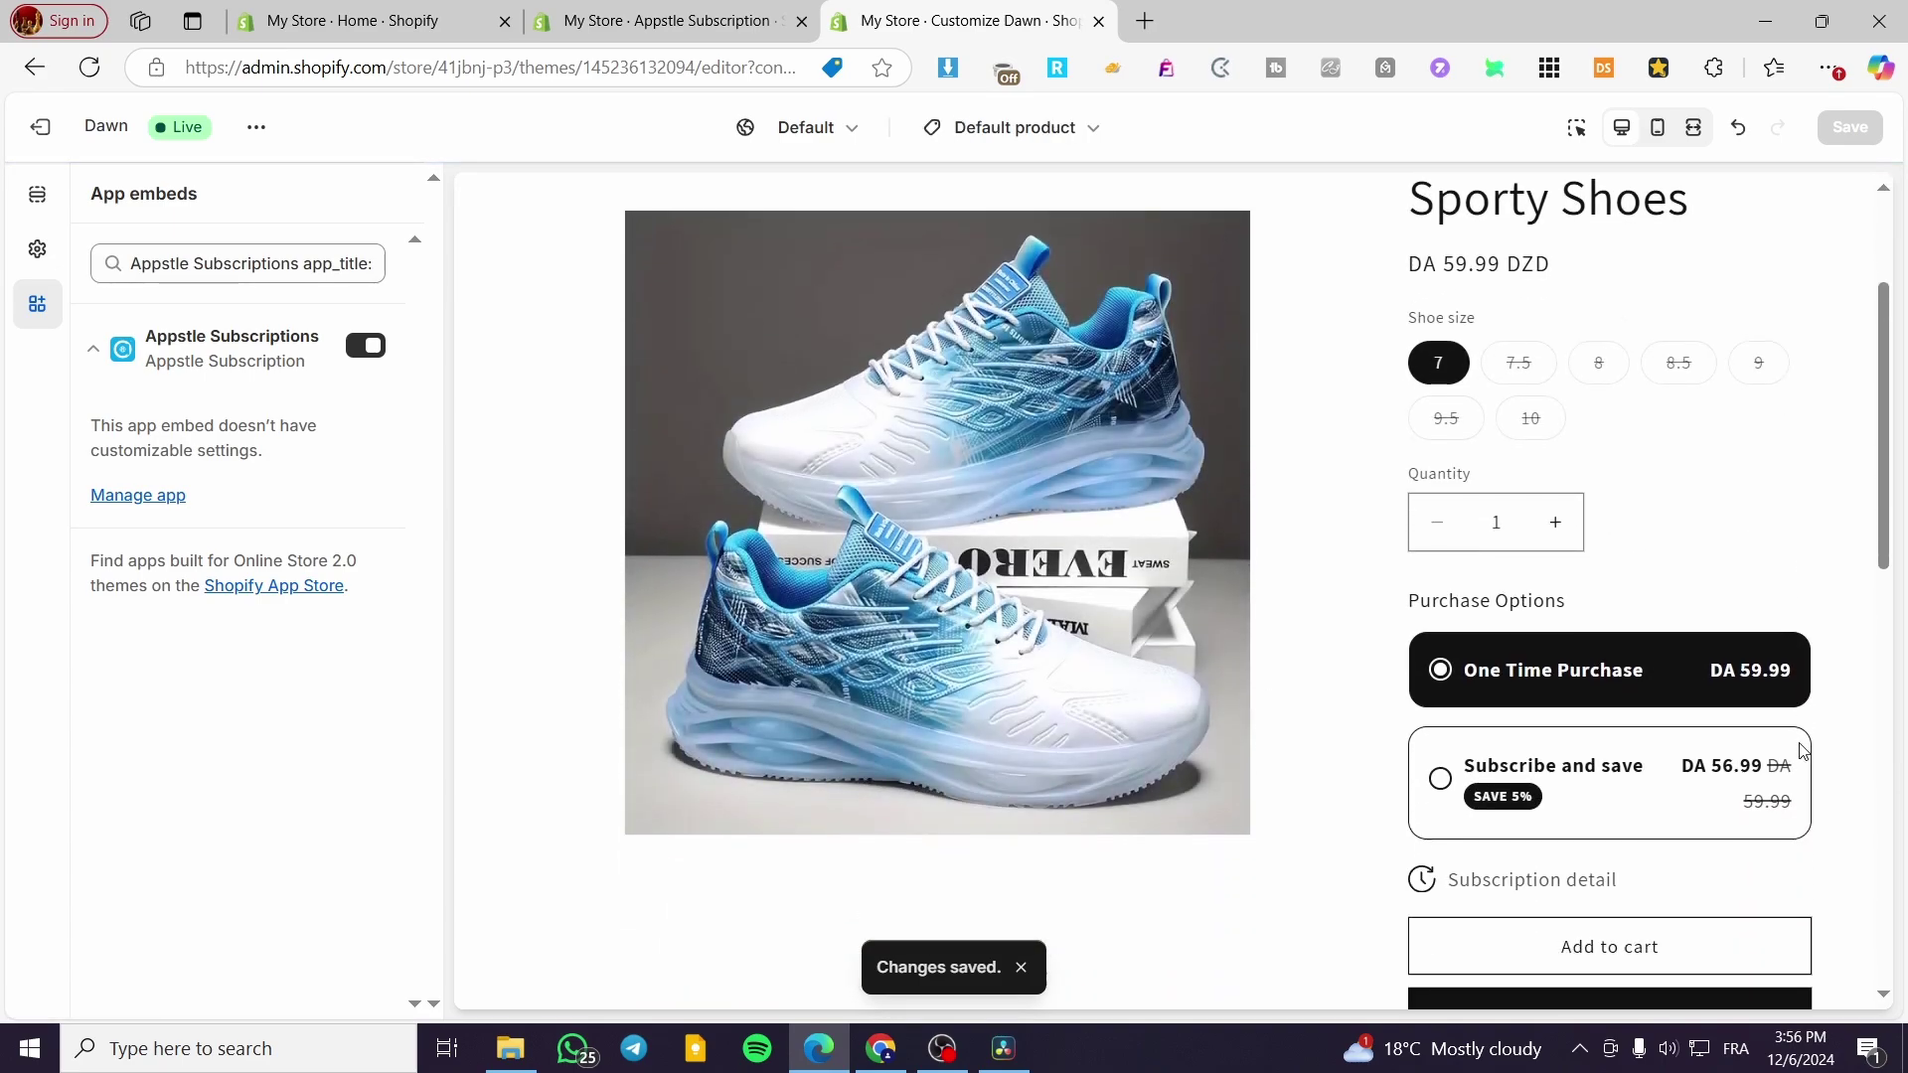
pyautogui.scroll(-1, 1589, 784)
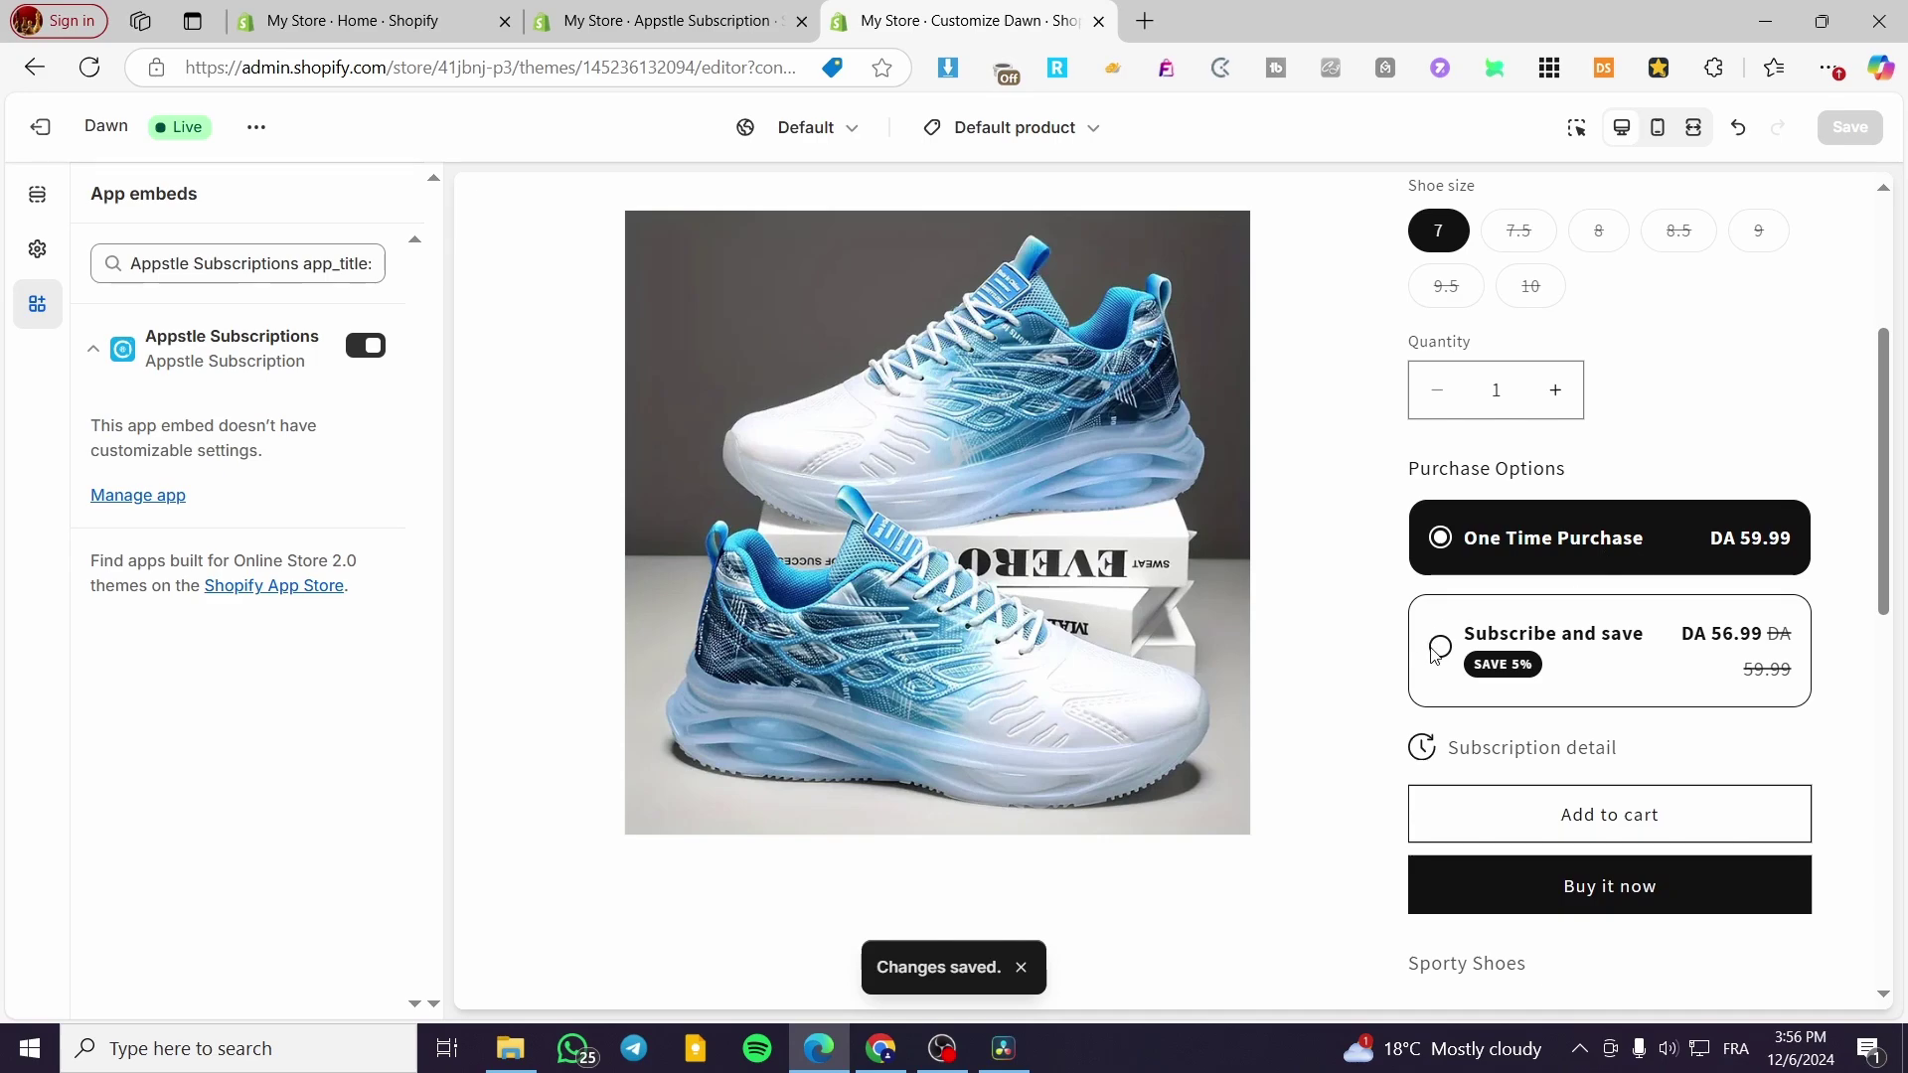
pyautogui.click(1556, 644)
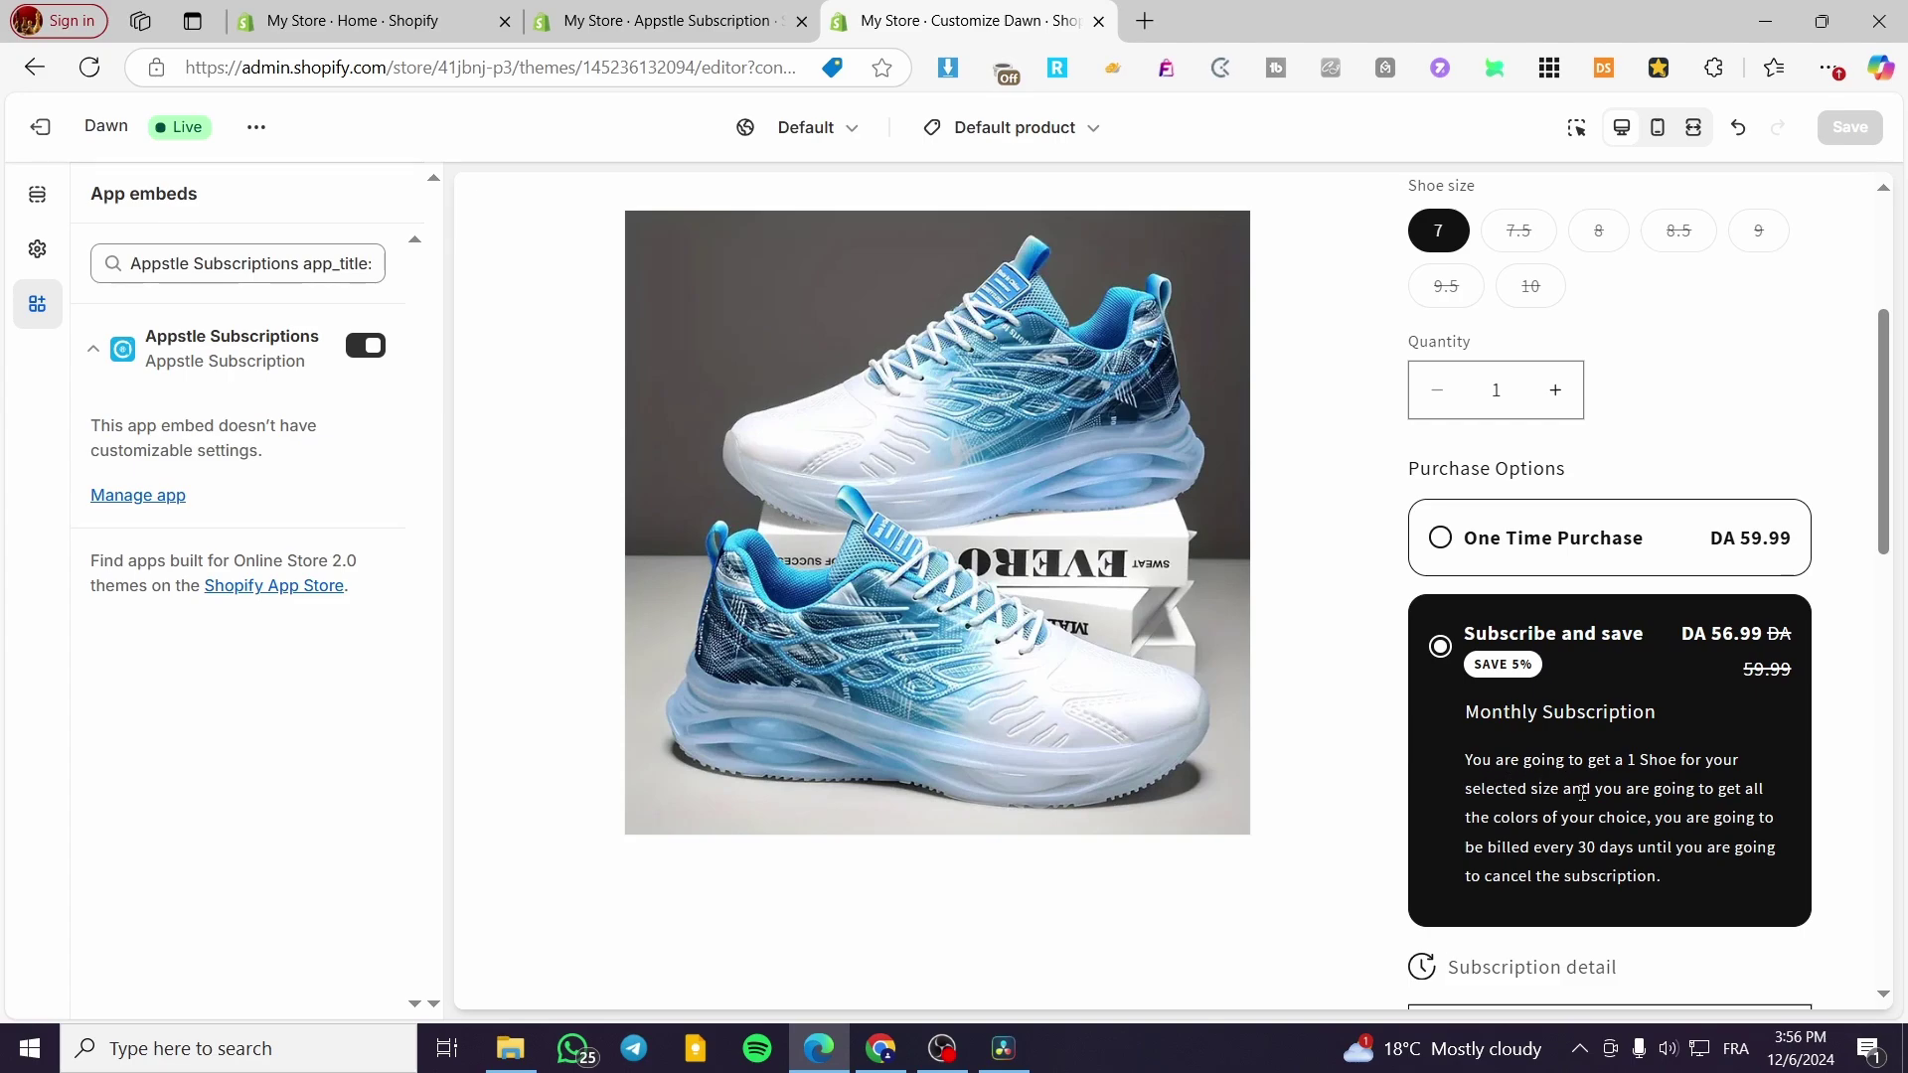
pyautogui.scroll(-3, 1641, 813)
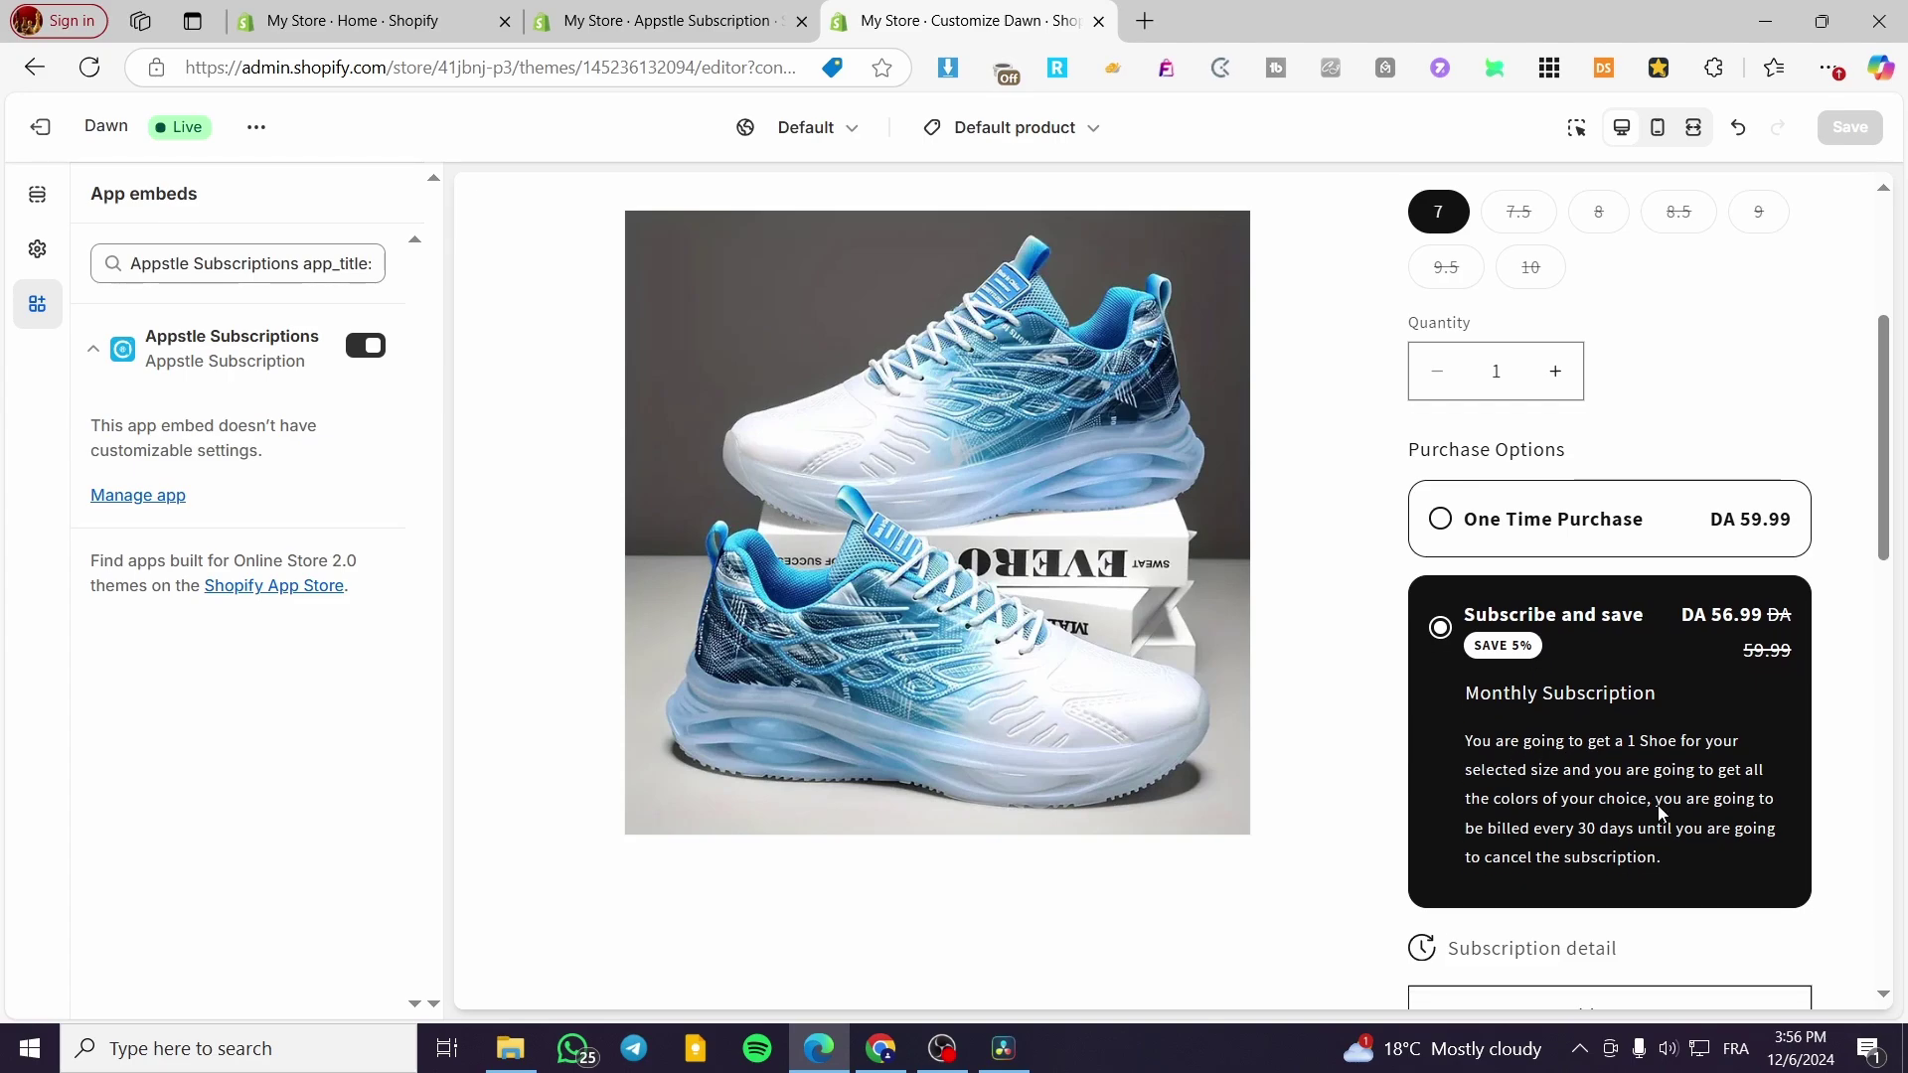
# Compare the Sporty Shoes price for One Time Purchase and Subscribe and save in the theme preview.
pyautogui.moveTo(1530, 720)
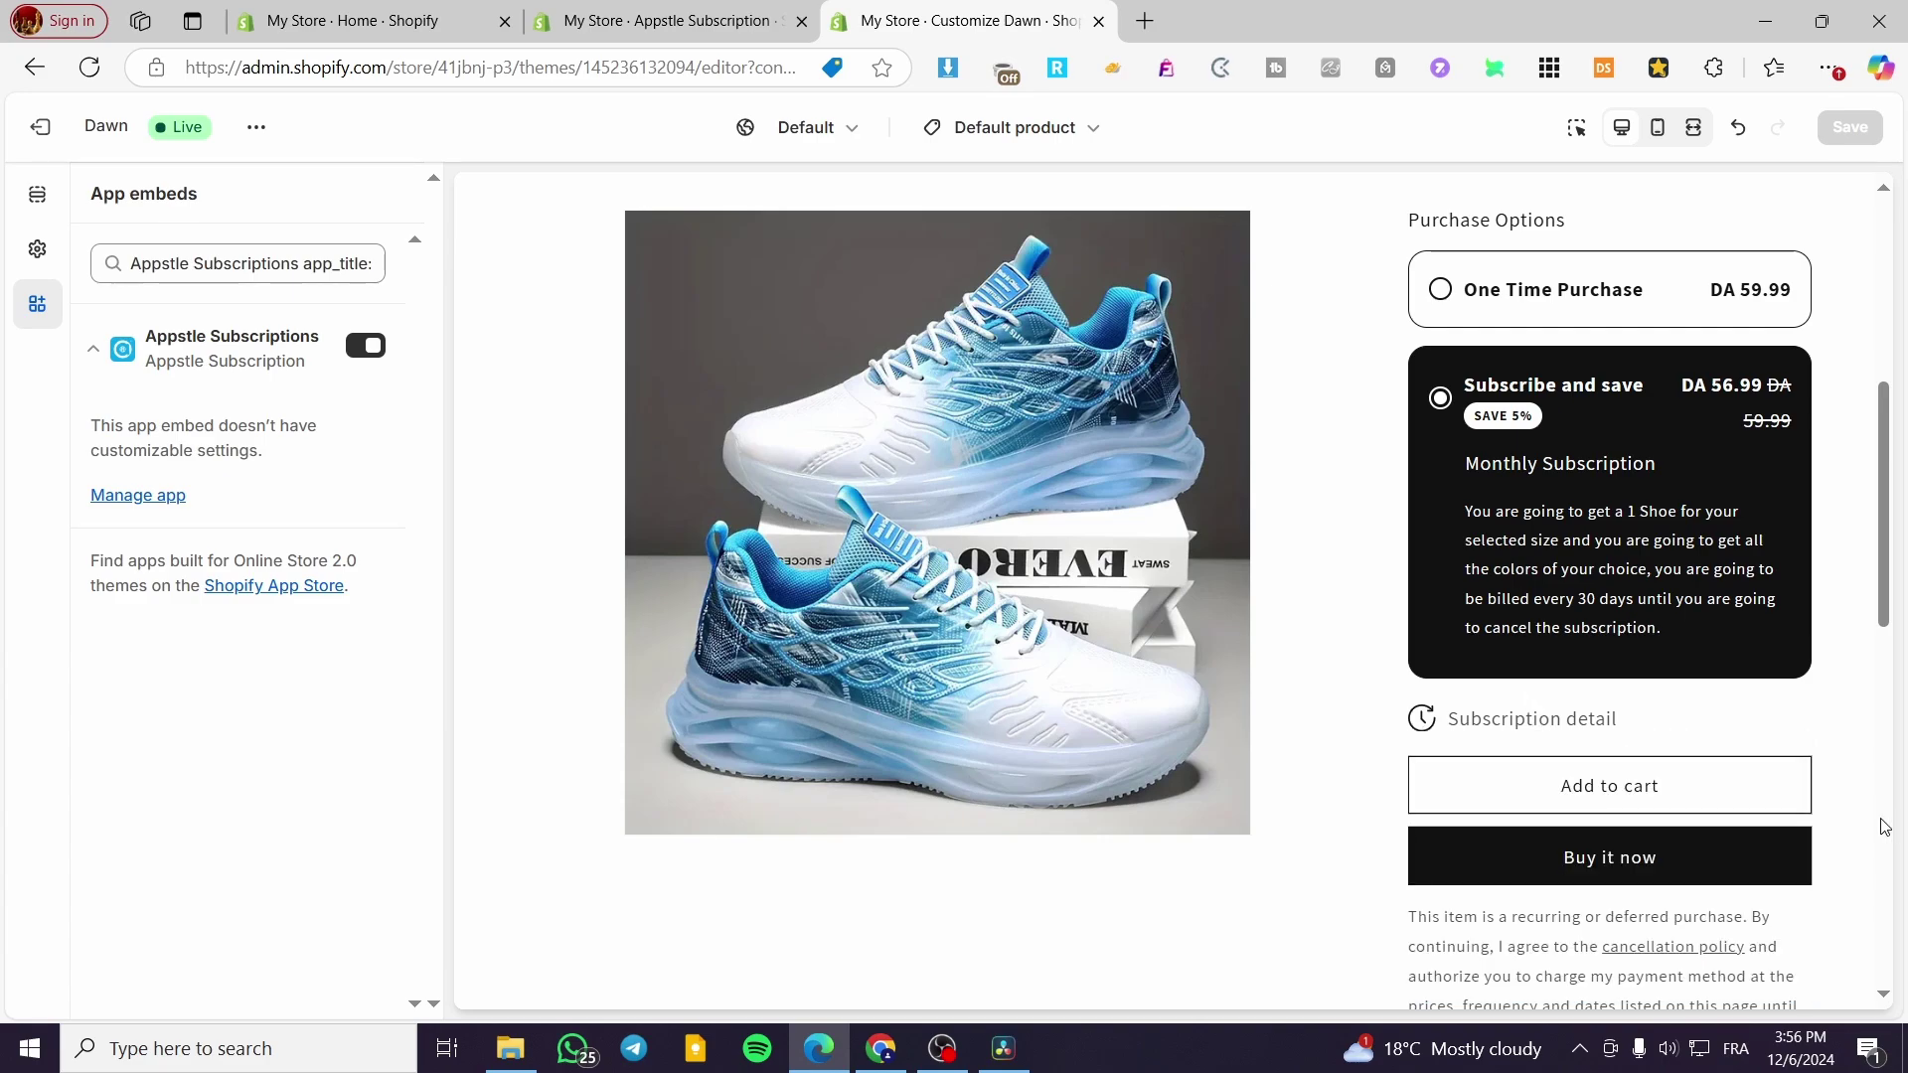
pyautogui.moveTo(1620, 720)
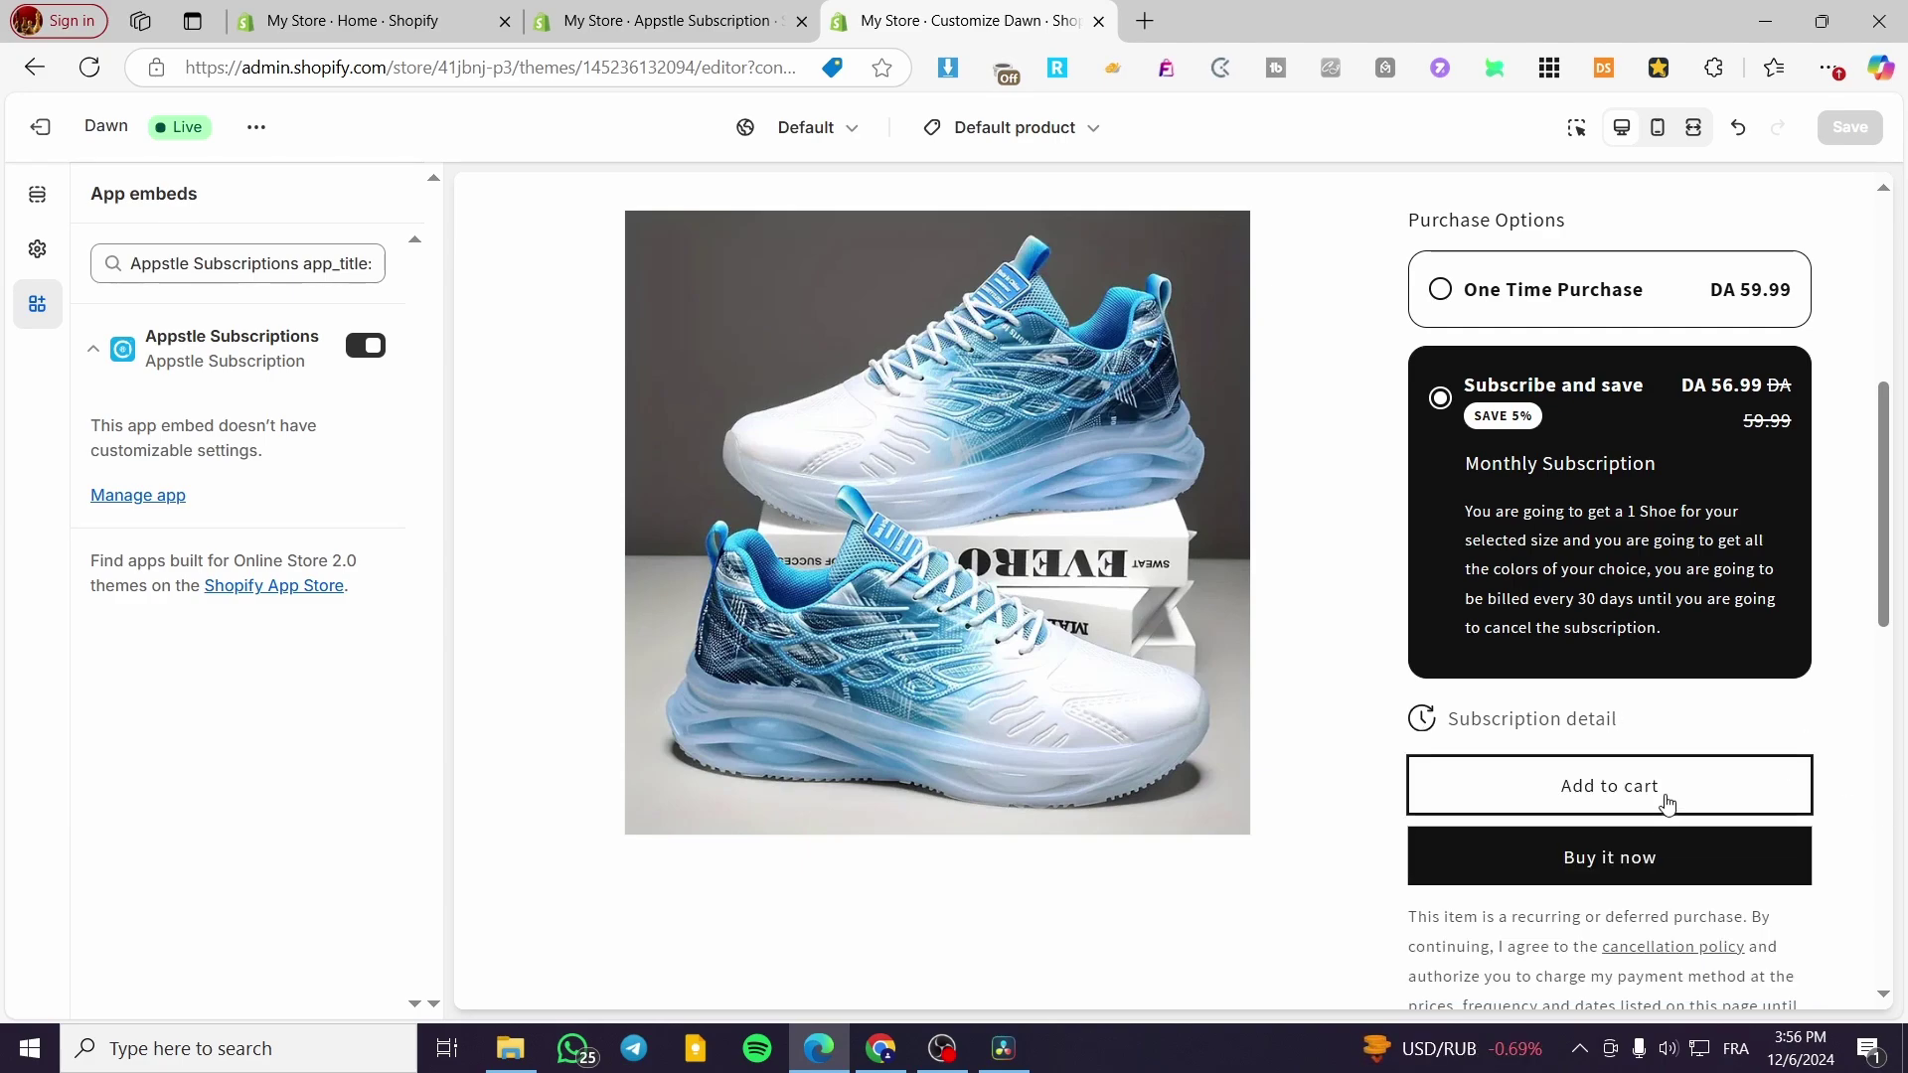
pyautogui.scroll(6, 1576, 650)
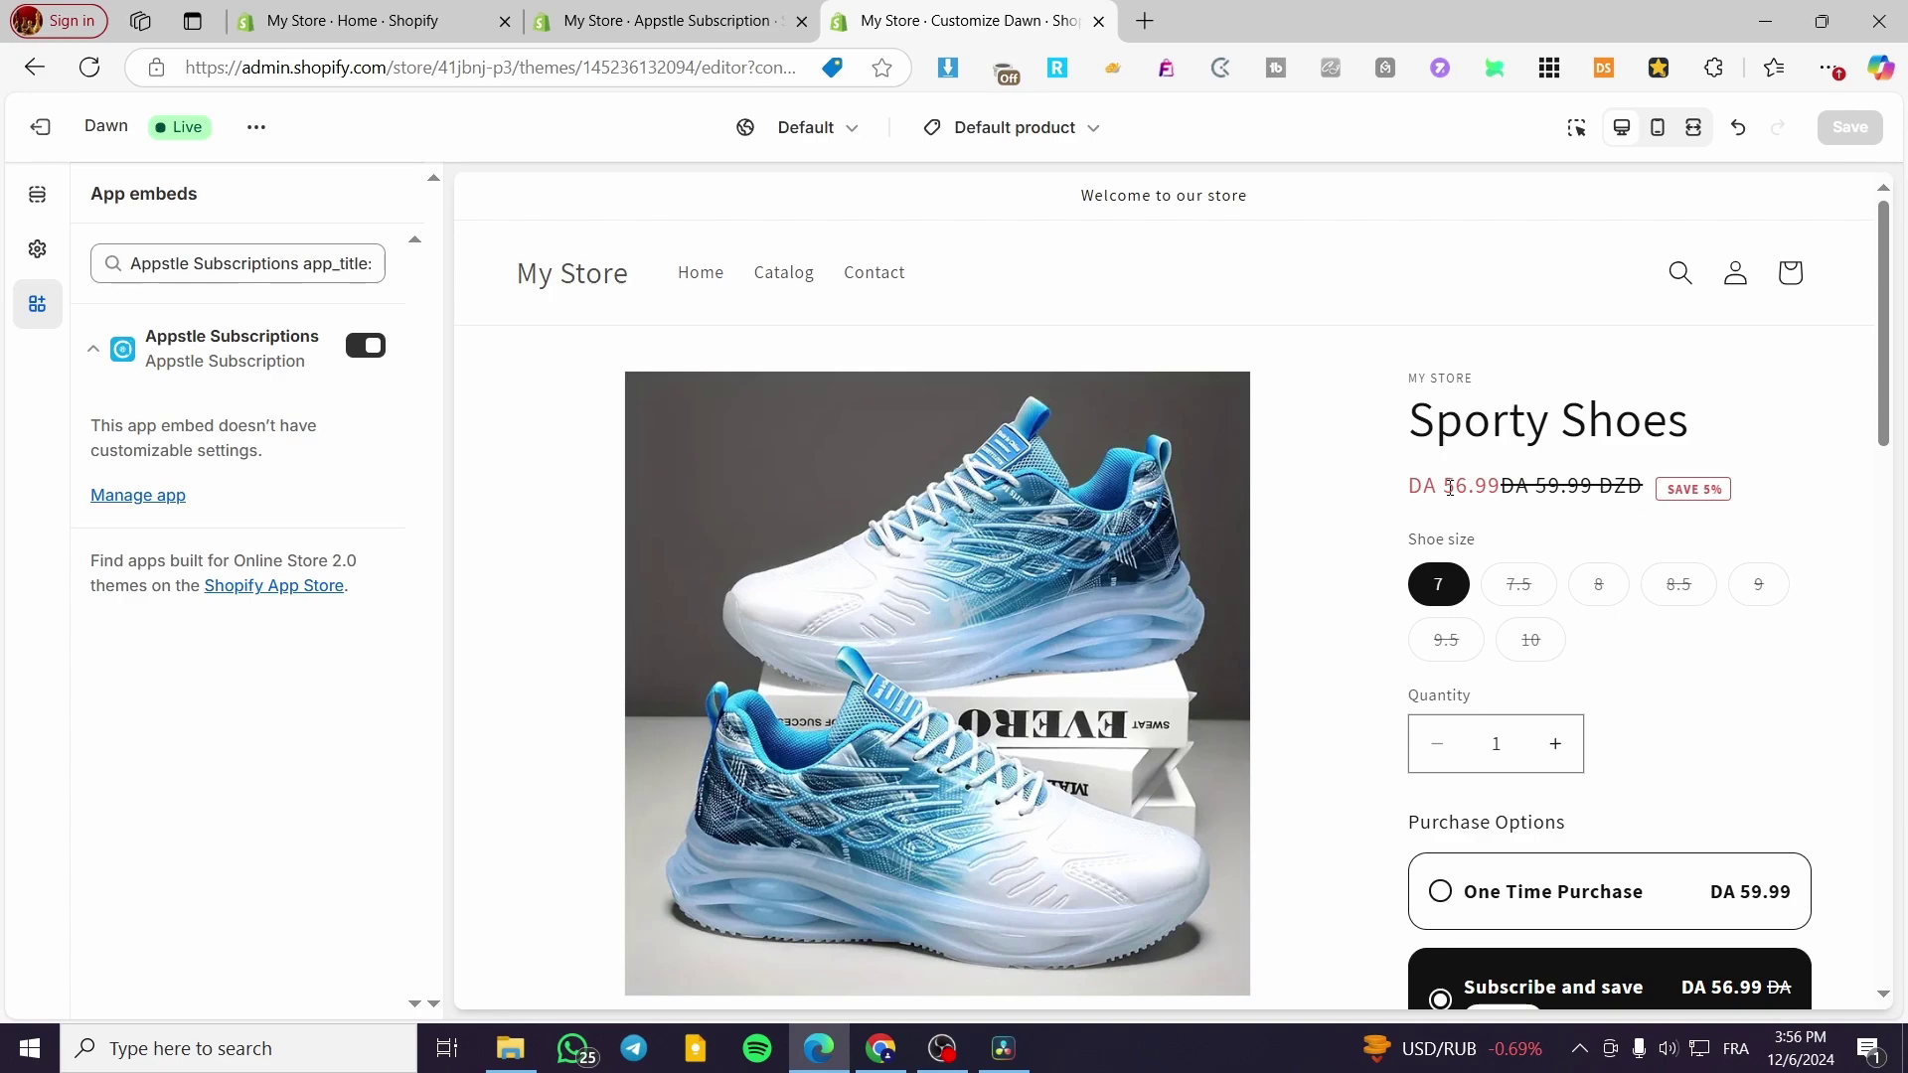
pyautogui.click(1672, 880)
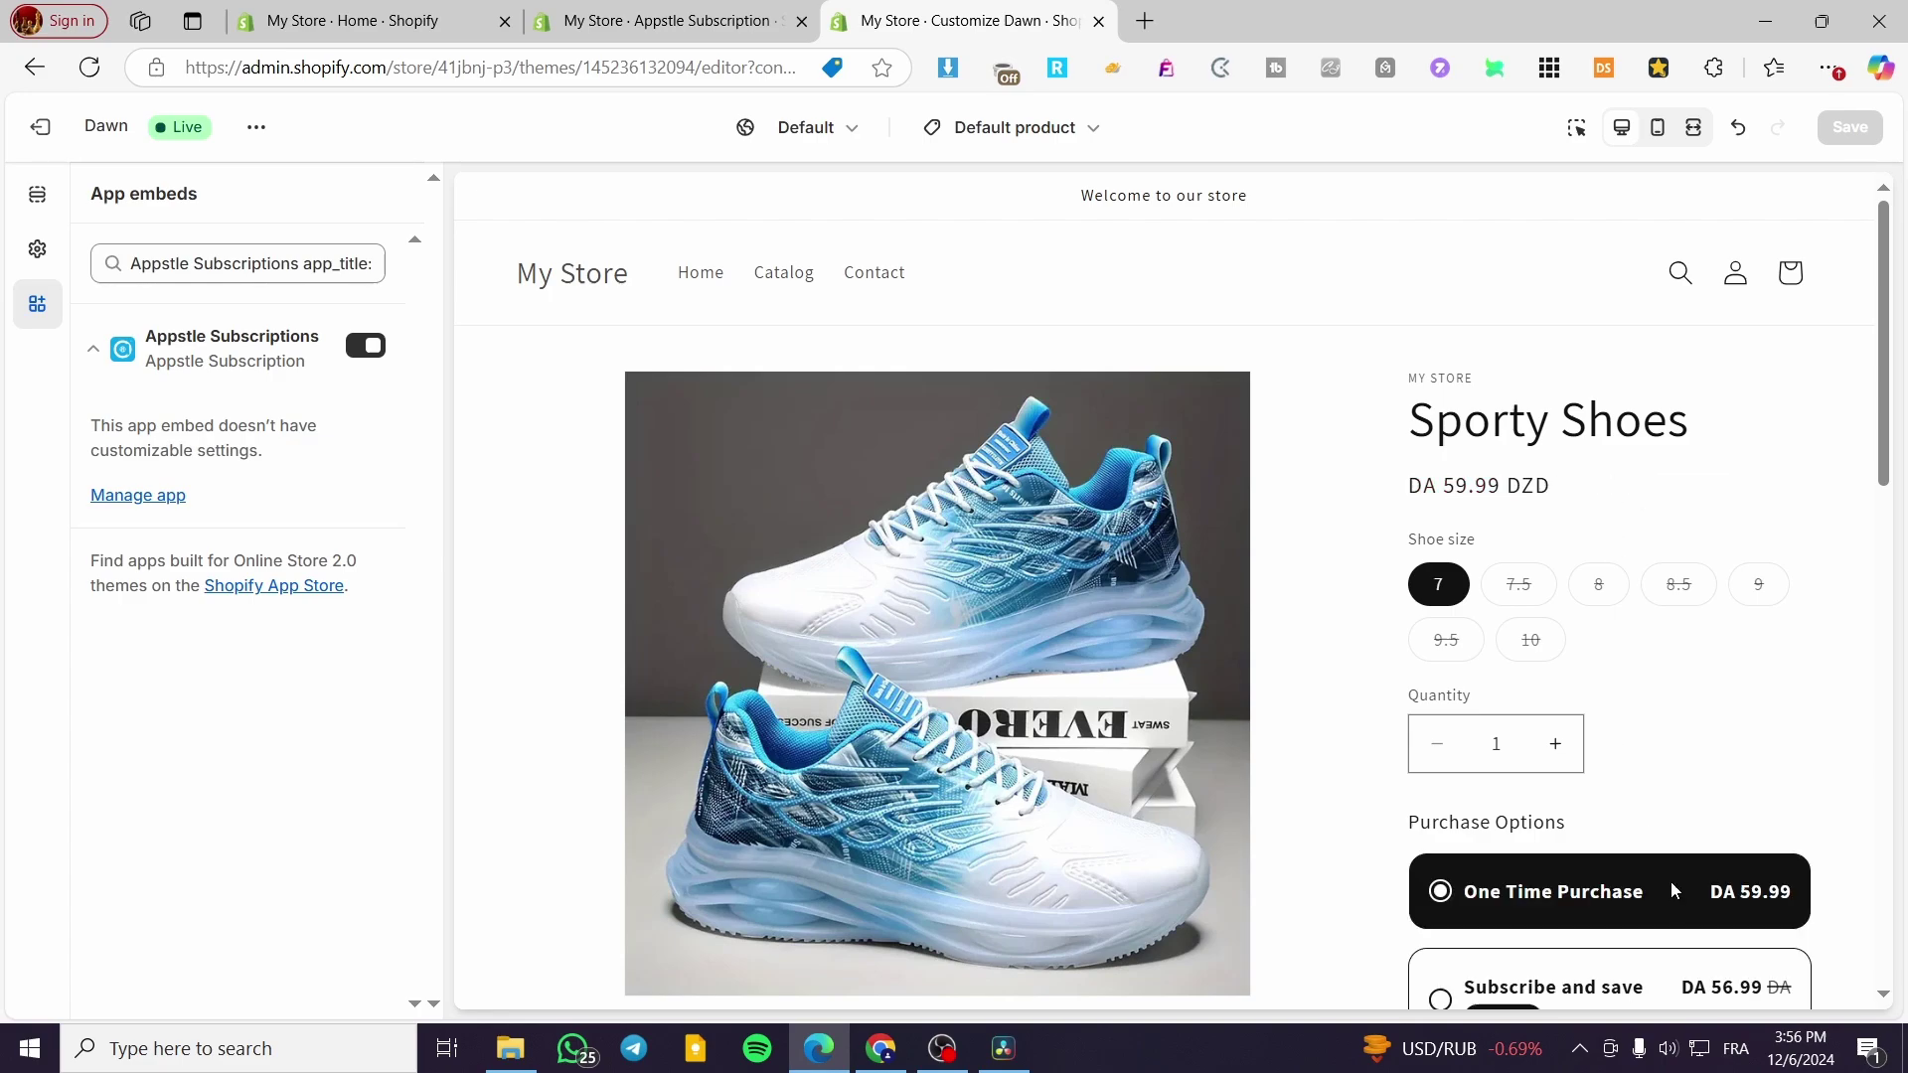
pyautogui.click(1657, 958)
pyautogui.scroll(-1, 1657, 926)
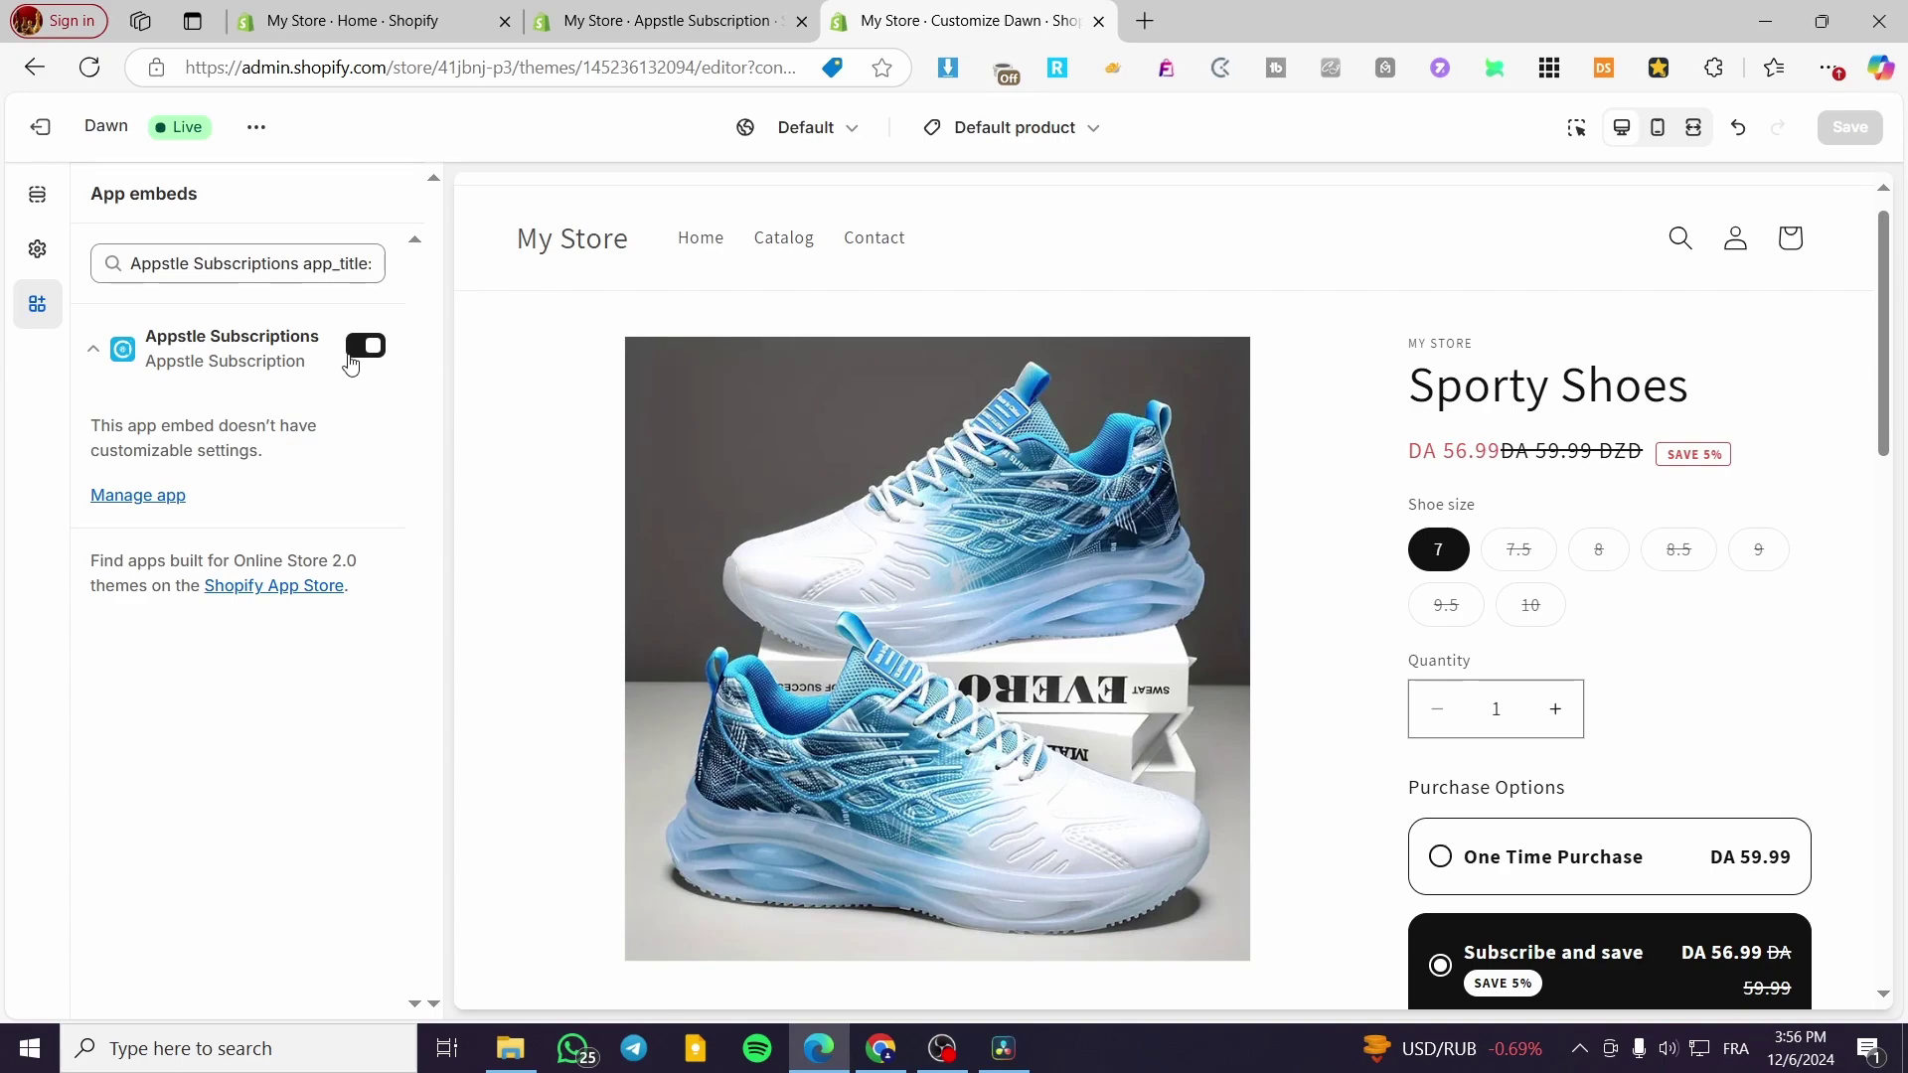
# Close the theme editor, start selling from the widget go-live page and compare the features of the available monthly billing plans.
pyautogui.click(1098, 21)
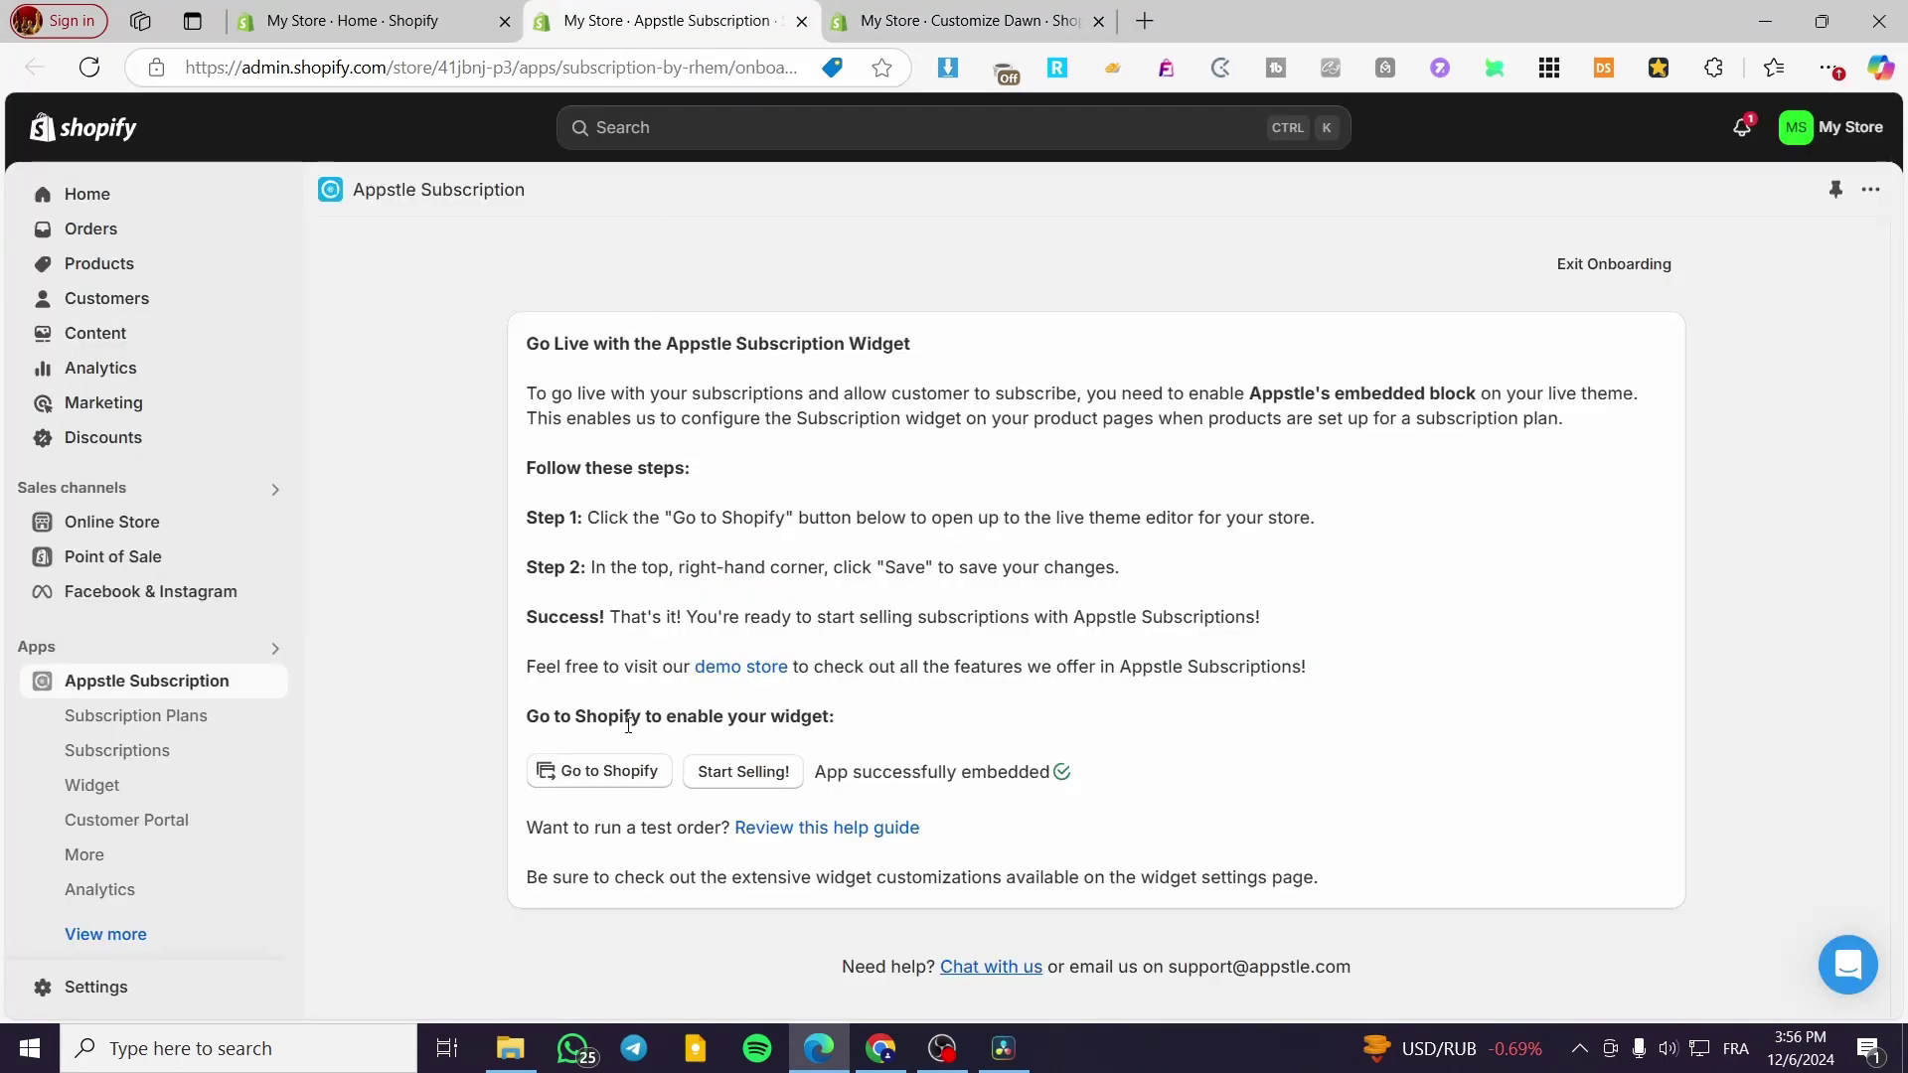
pyautogui.click(763, 784)
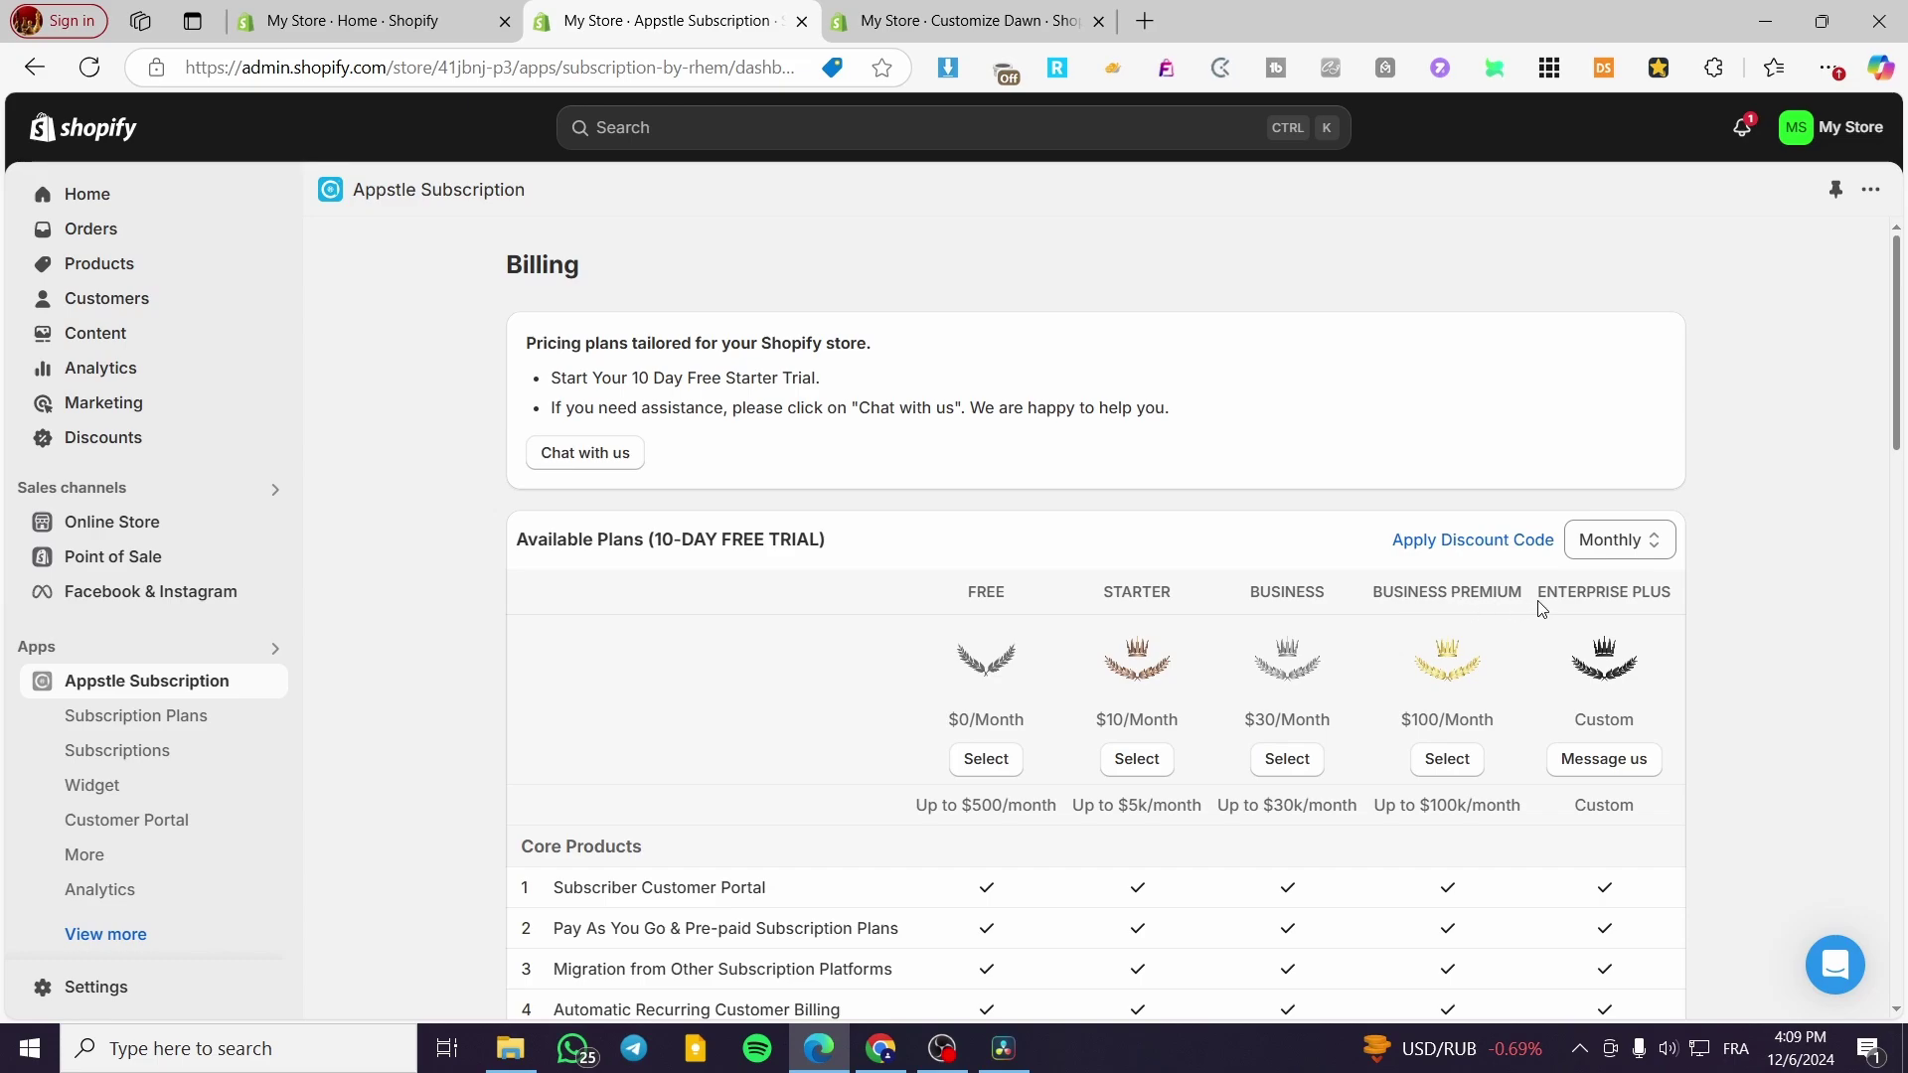
pyautogui.scroll(-4, 1742, 599)
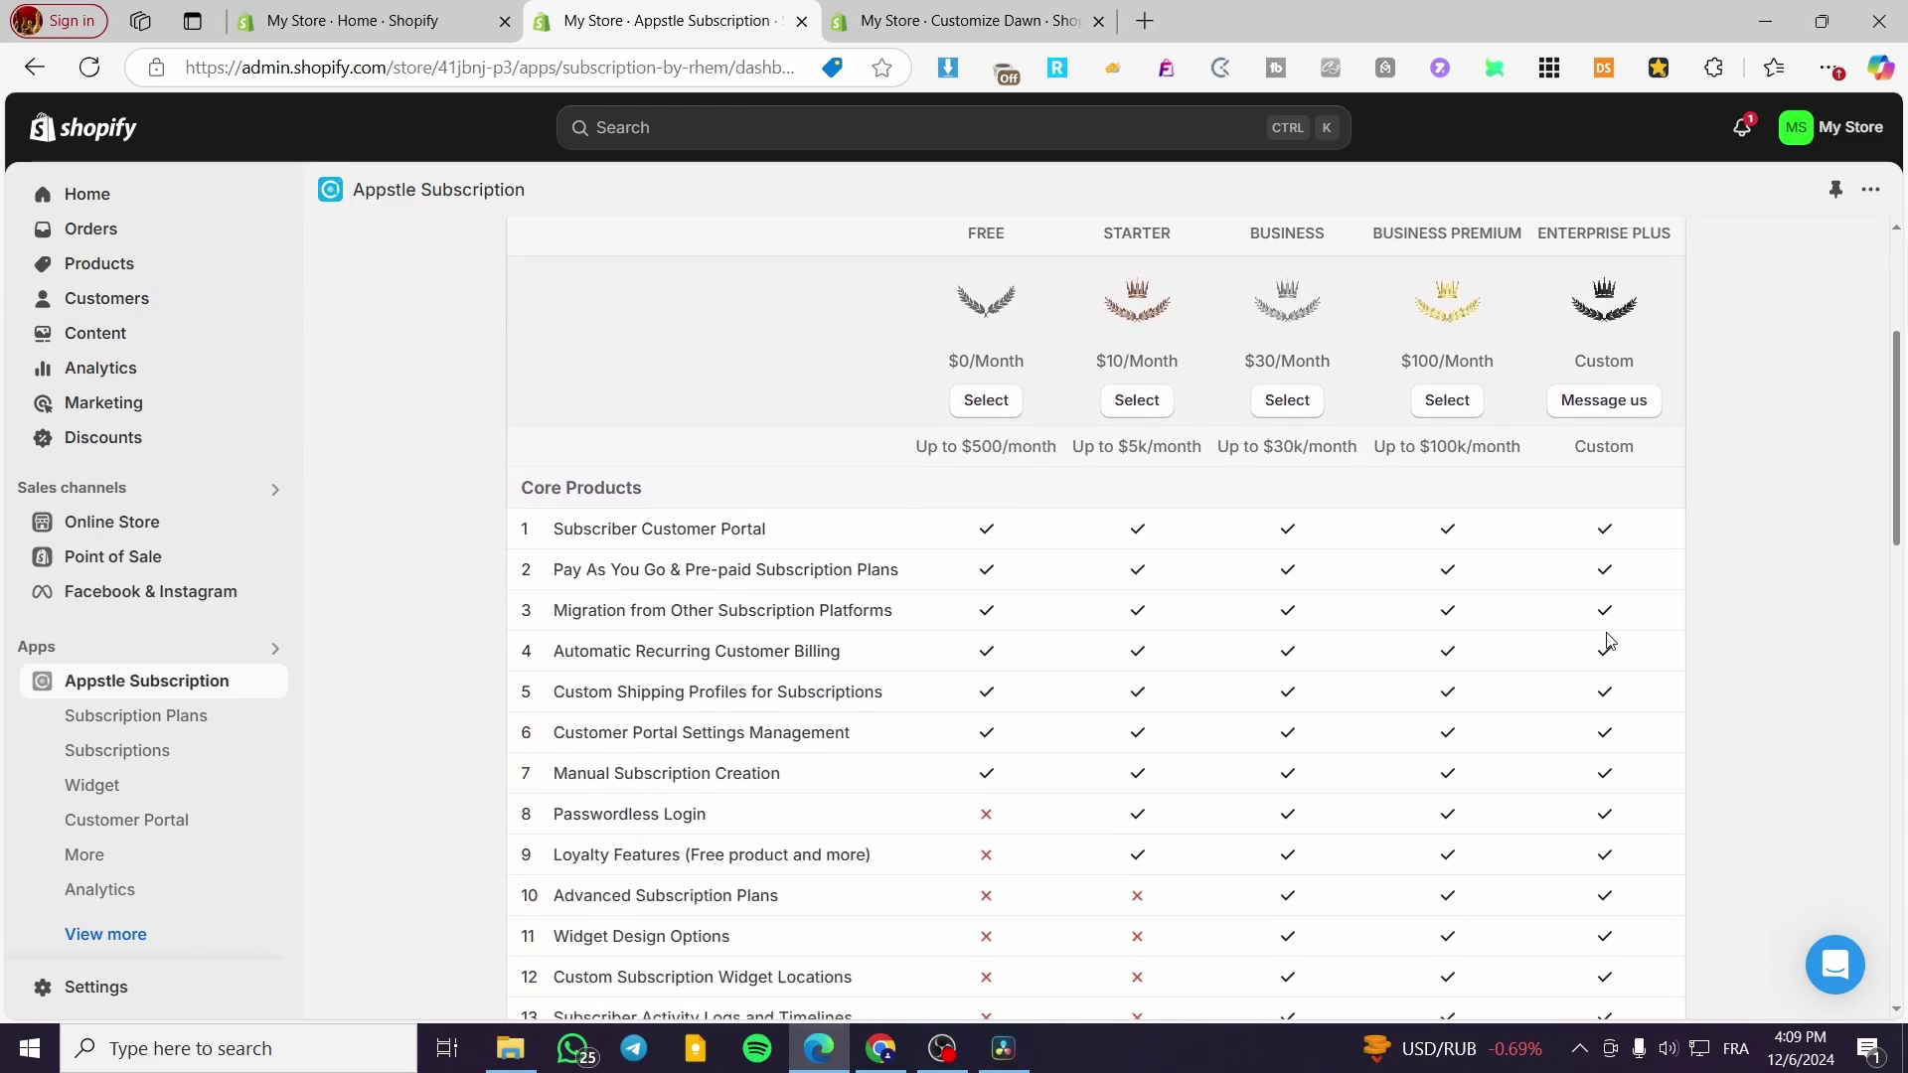
pyautogui.scroll(-1, 1350, 659)
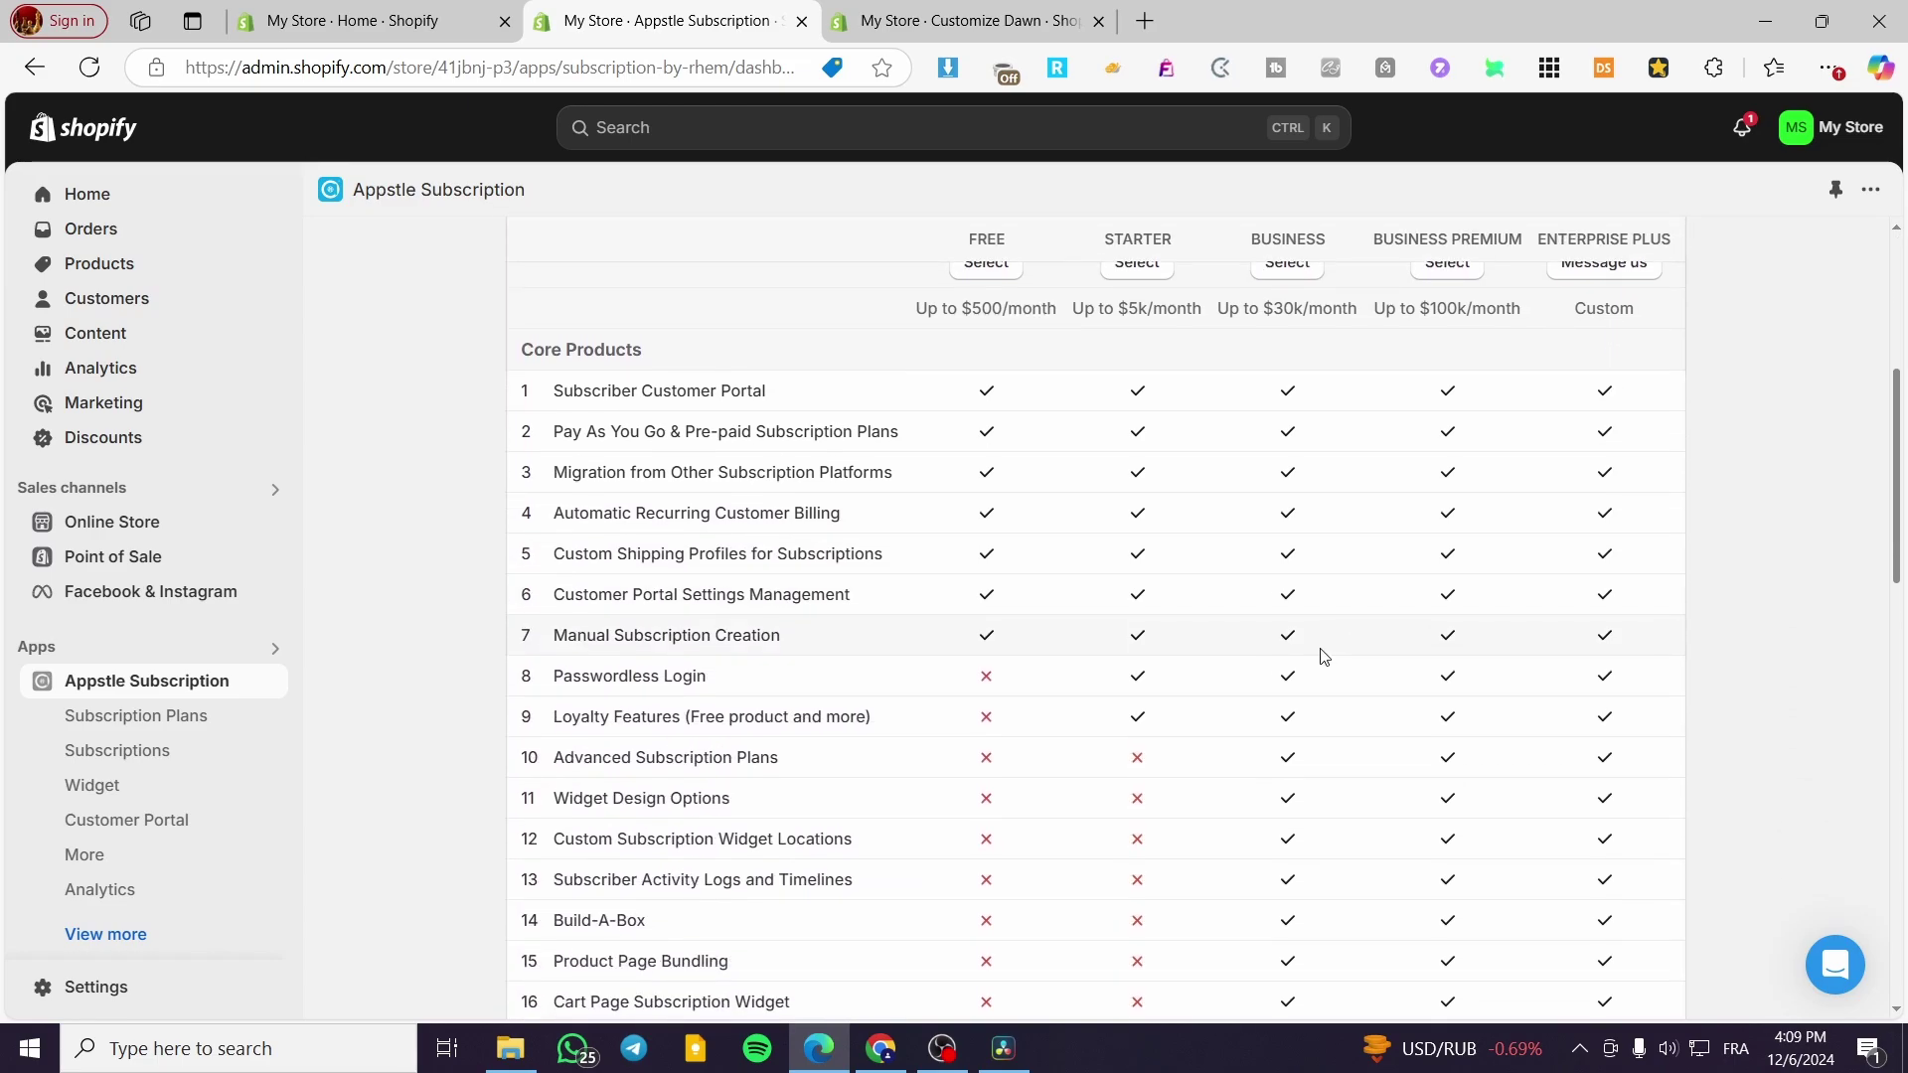
pyautogui.scroll(-6, 1243, 683)
pyautogui.scroll(7, 954, 699)
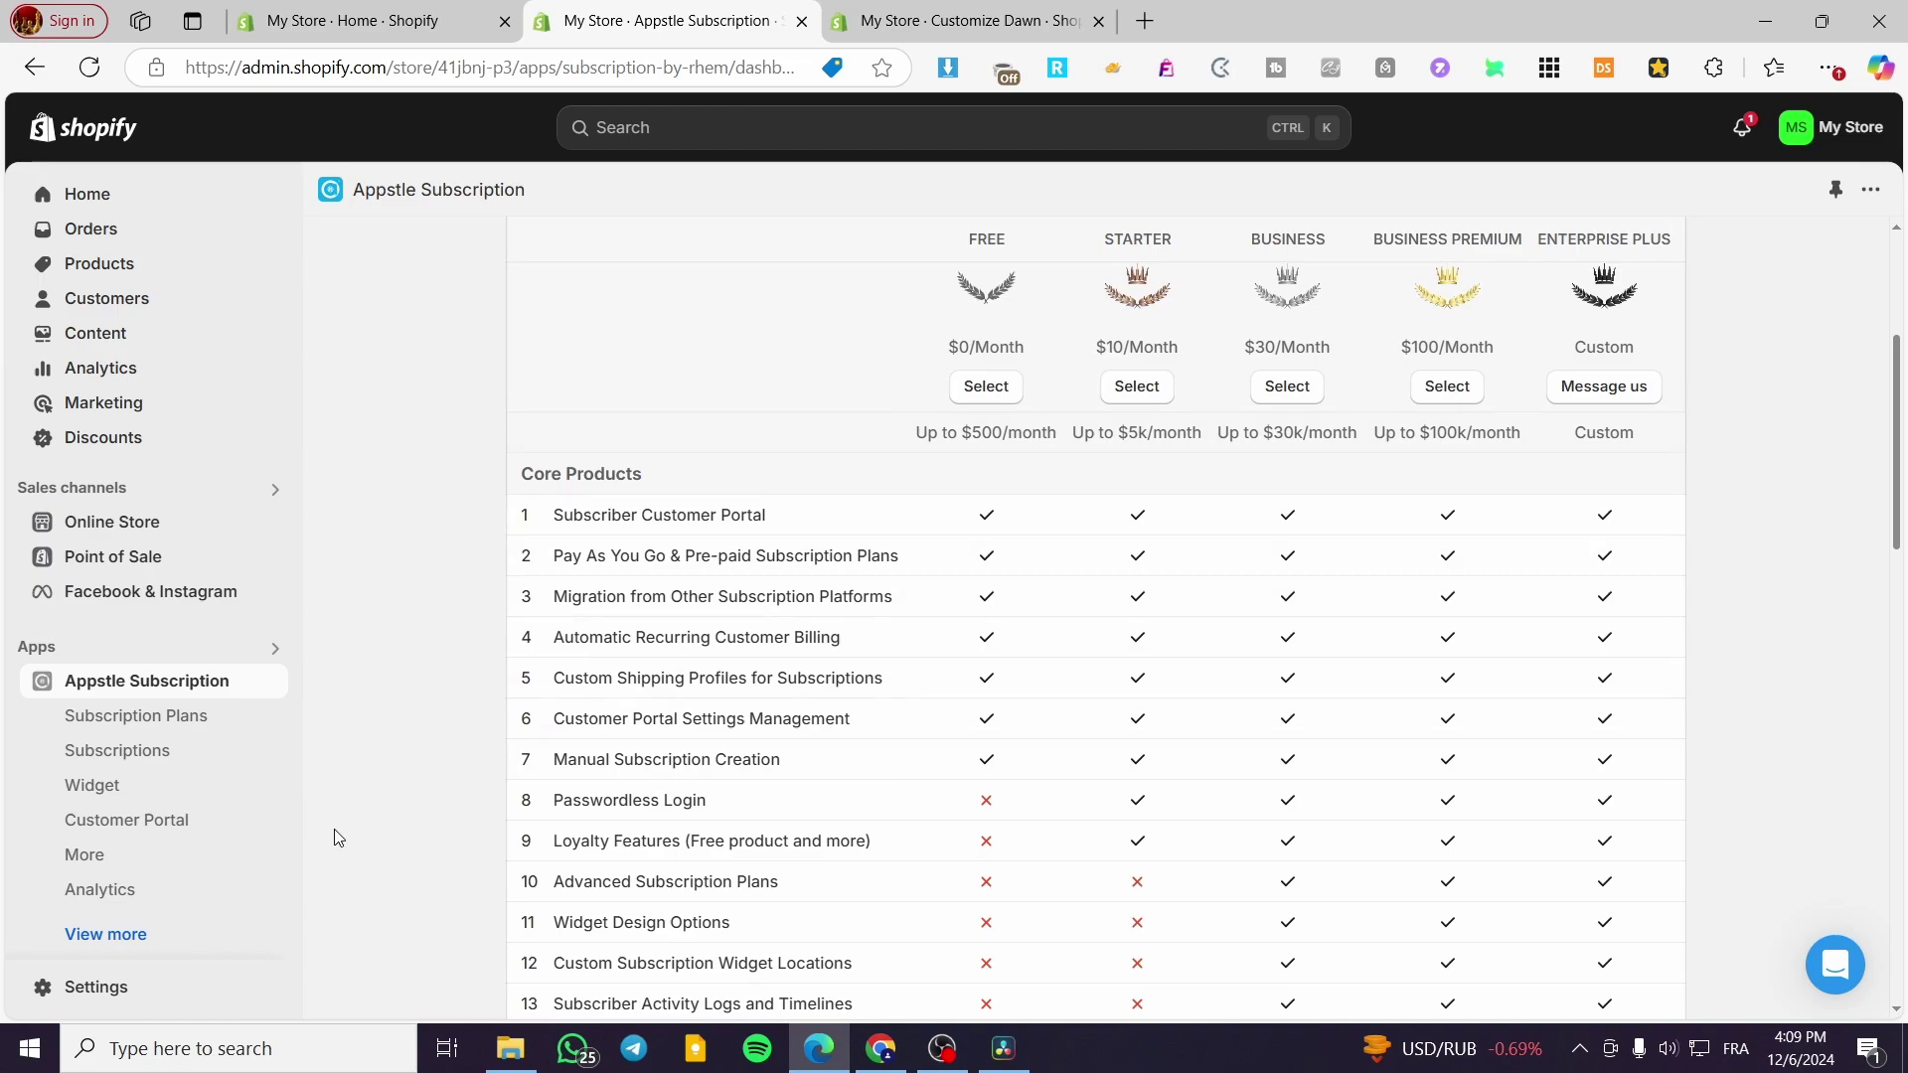
pyautogui.scroll(-3, 1369, 699)
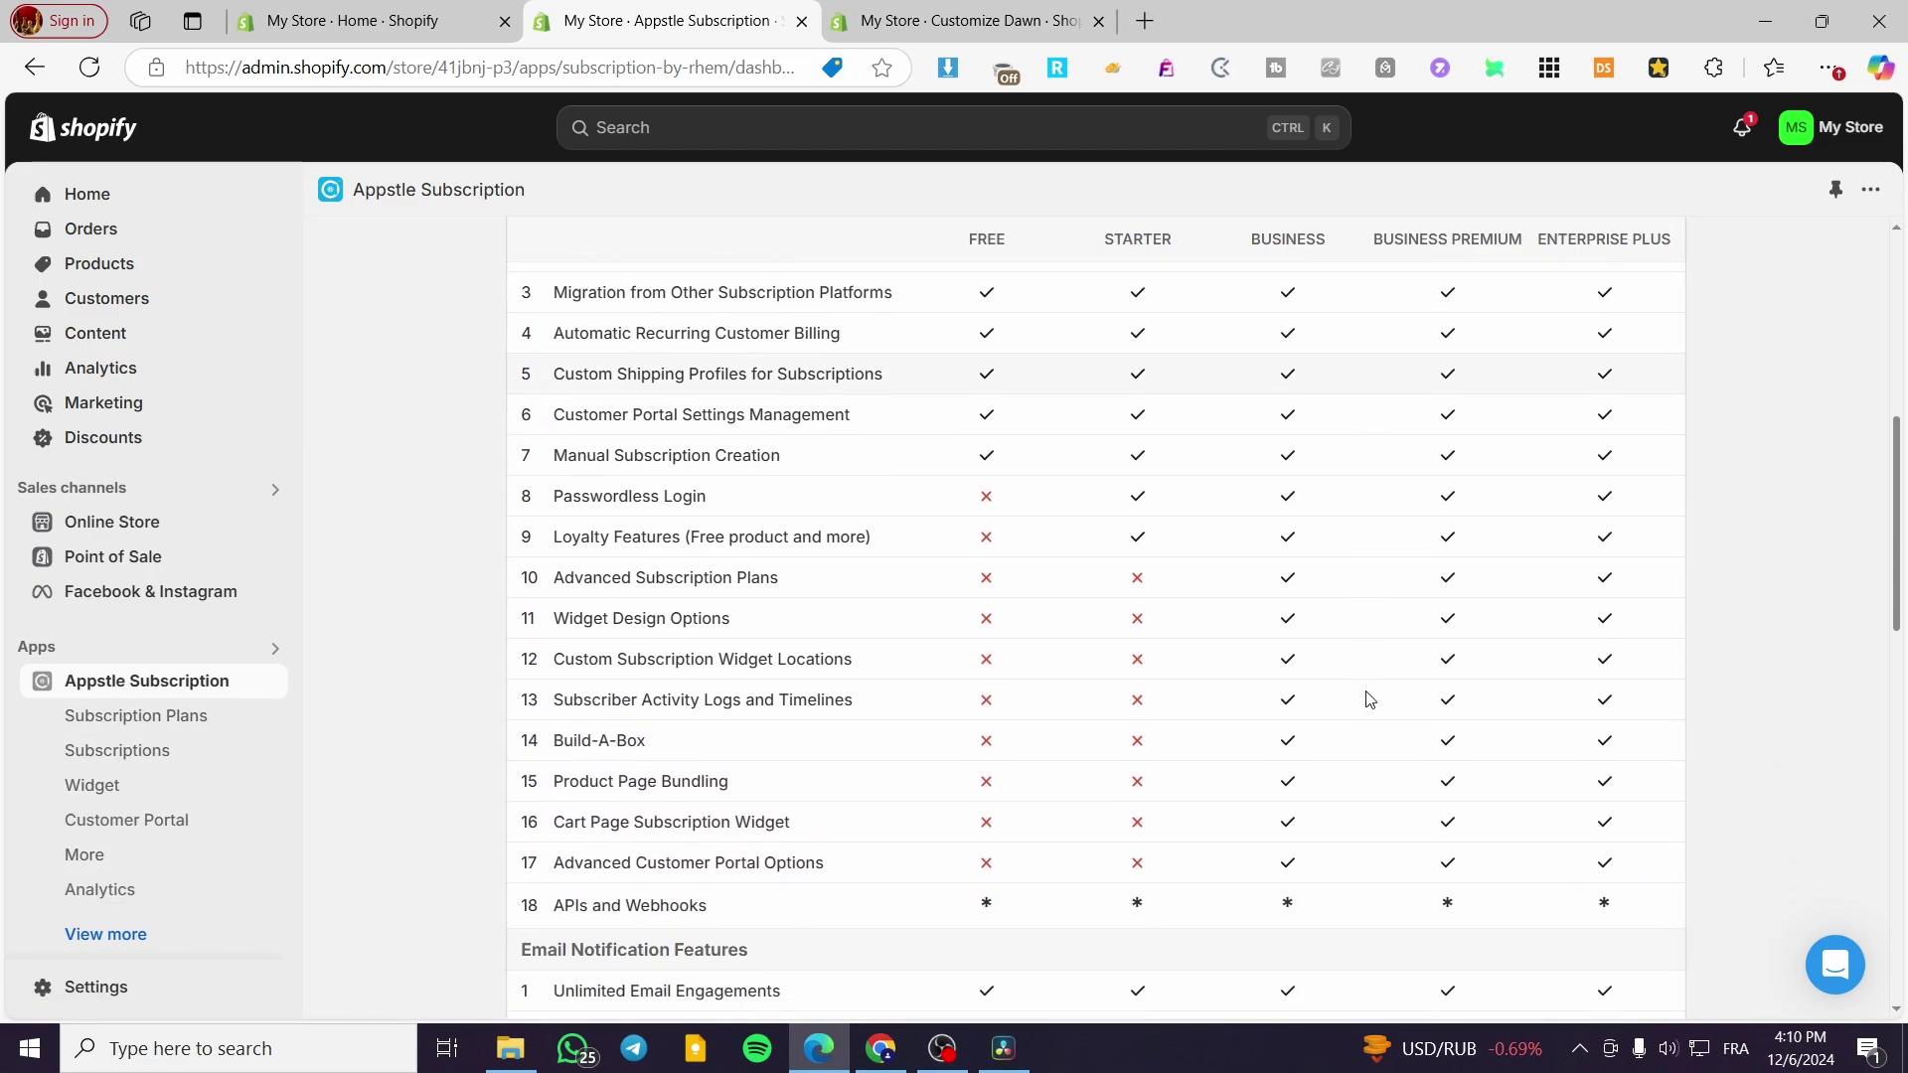
pyautogui.scroll(4, 1369, 698)
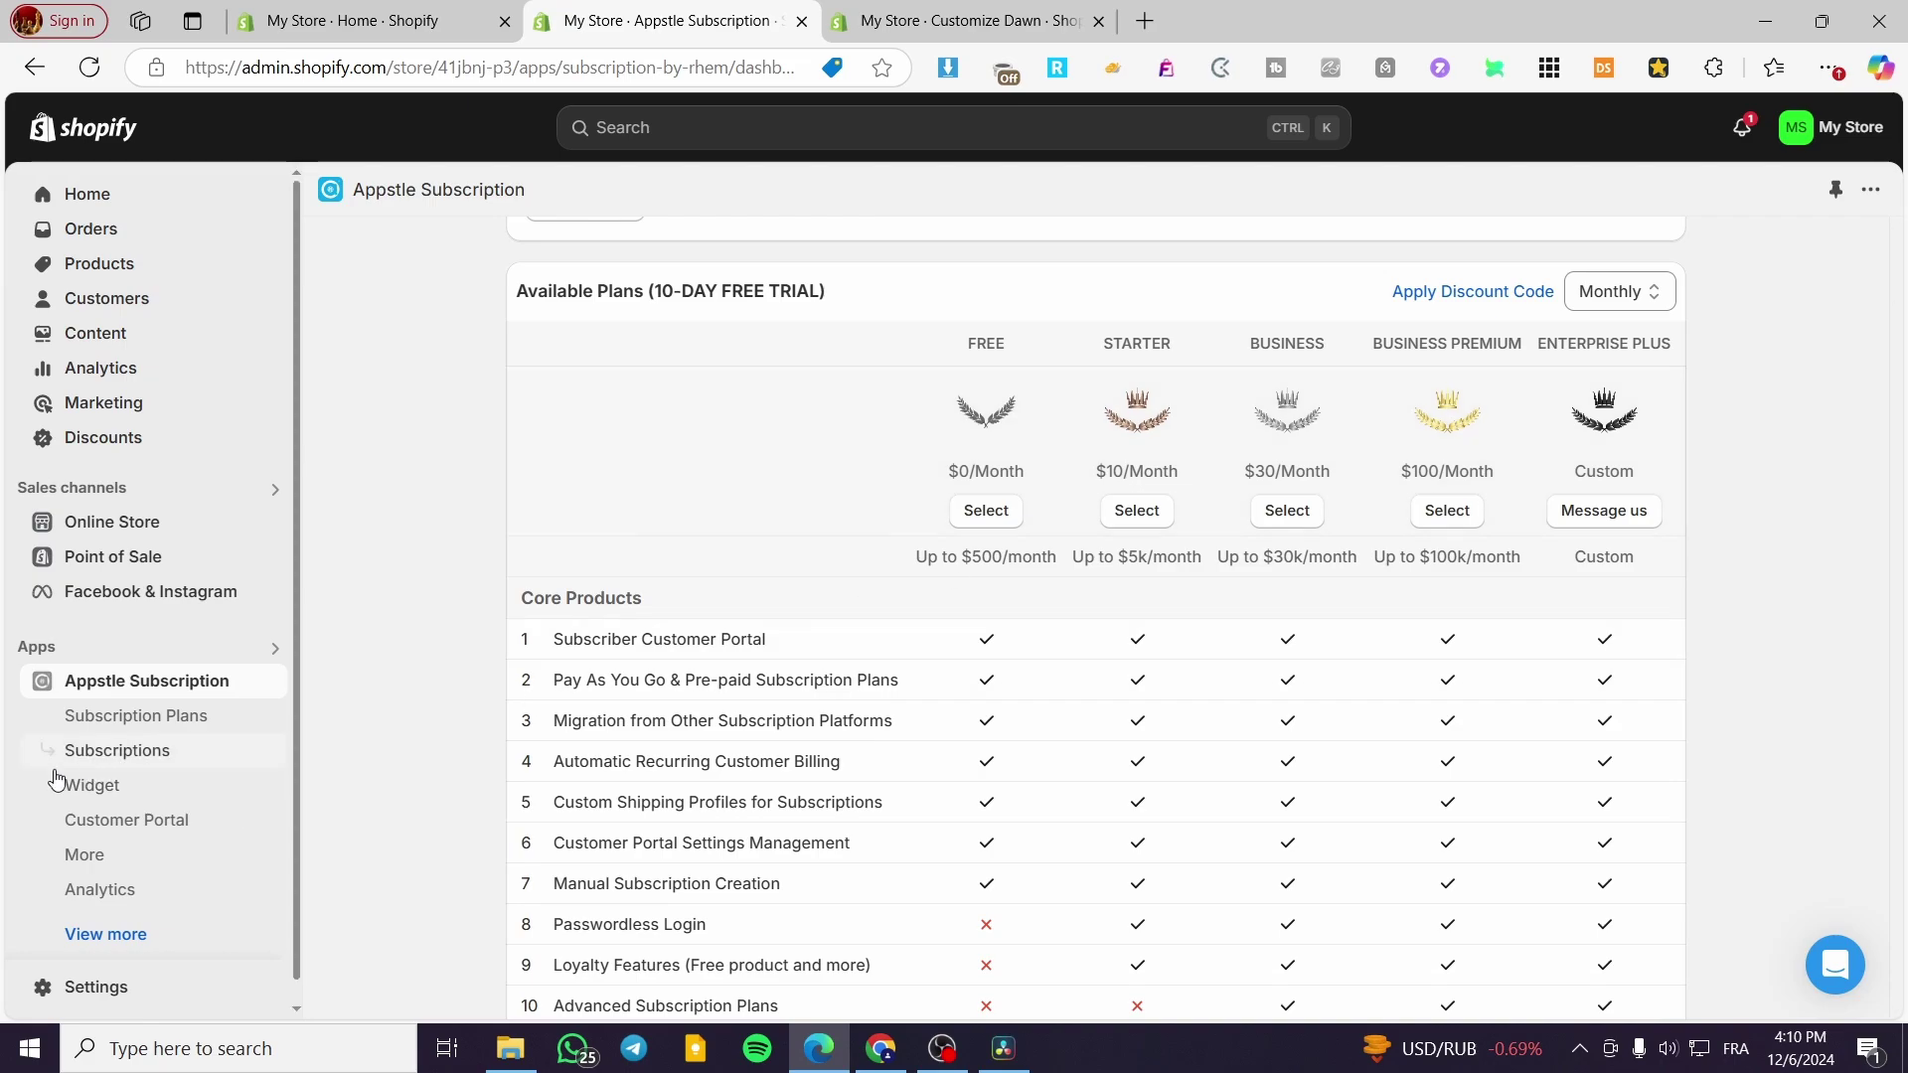
# Try to open the app's subscription, widget and customer portal sections, and select the Free monthly billing plan.
pyautogui.click(85, 715)
pyautogui.click(112, 763)
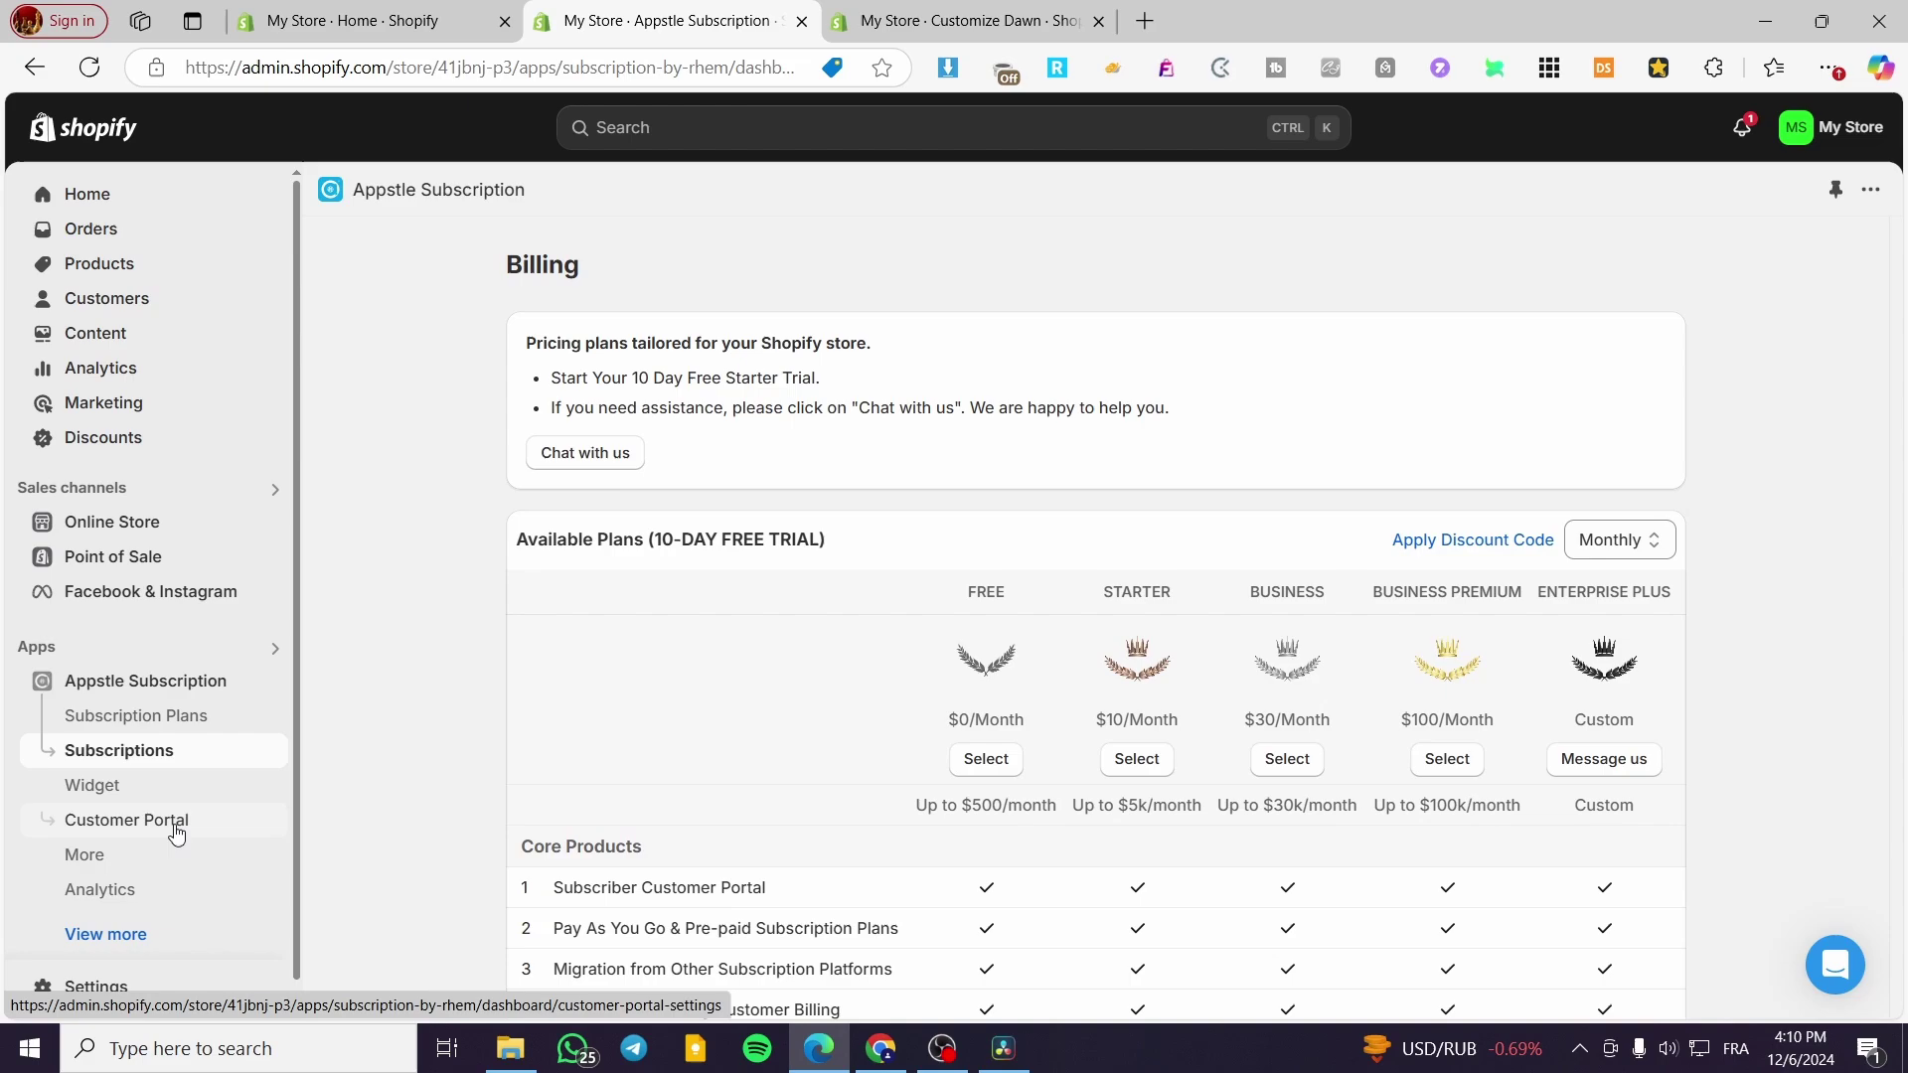
pyautogui.click(102, 788)
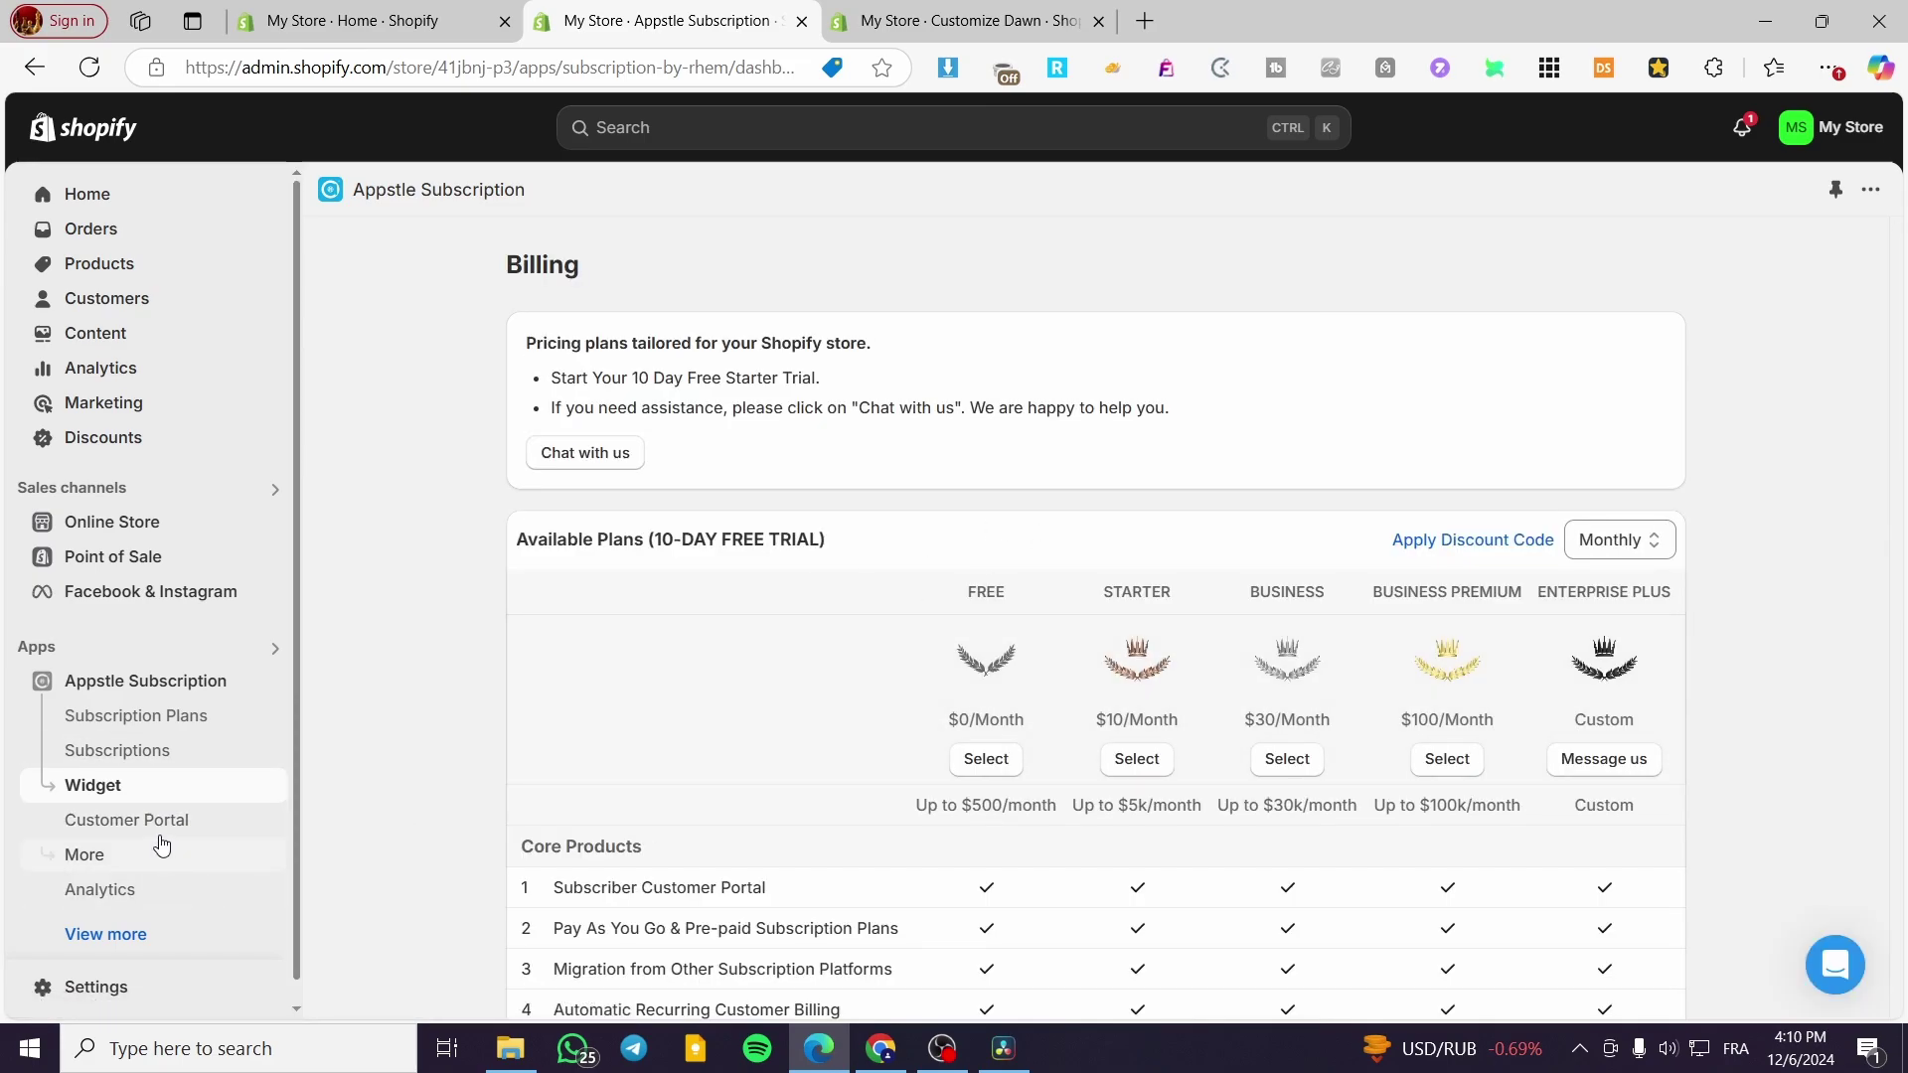
pyautogui.click(129, 821)
pyautogui.click(1004, 761)
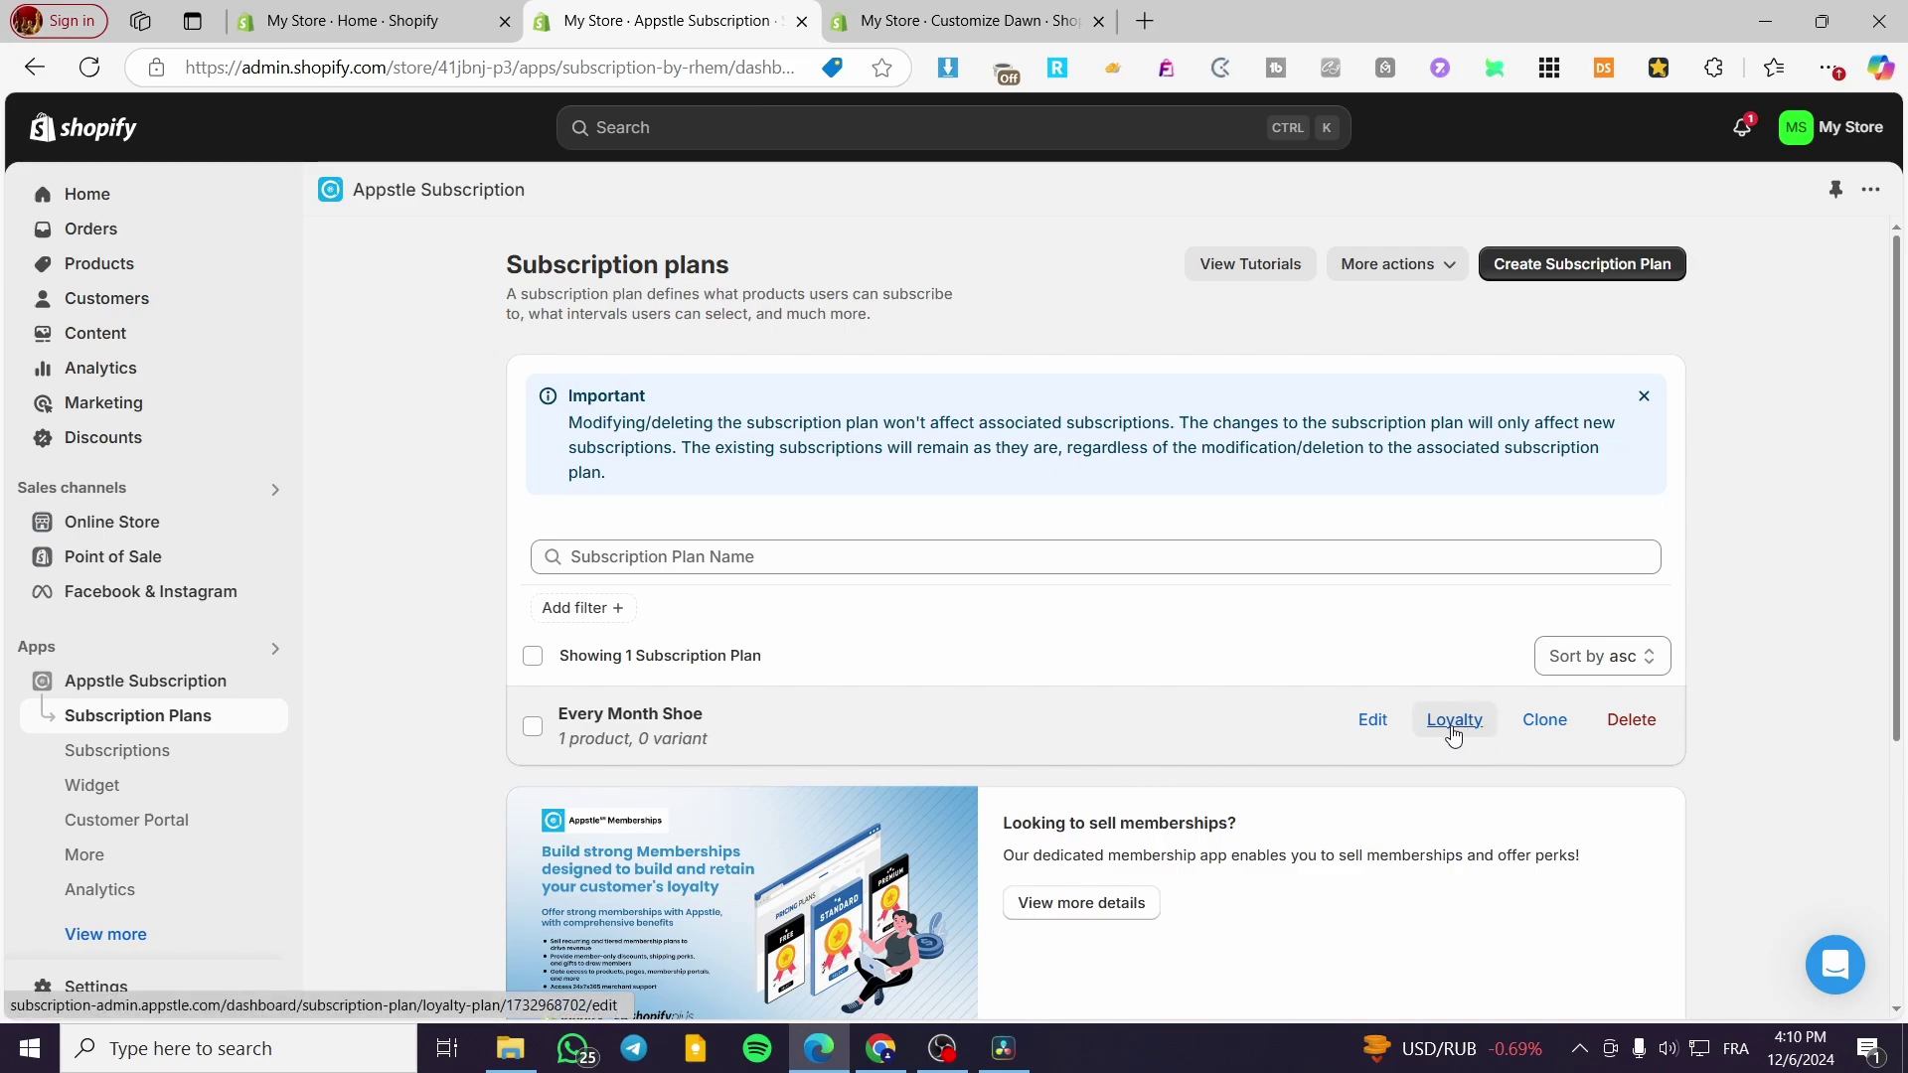
# Review the subscription plans list and open a new subscription plan form, discarding its unsaved changes.
pyautogui.scroll(-4, 1371, 675)
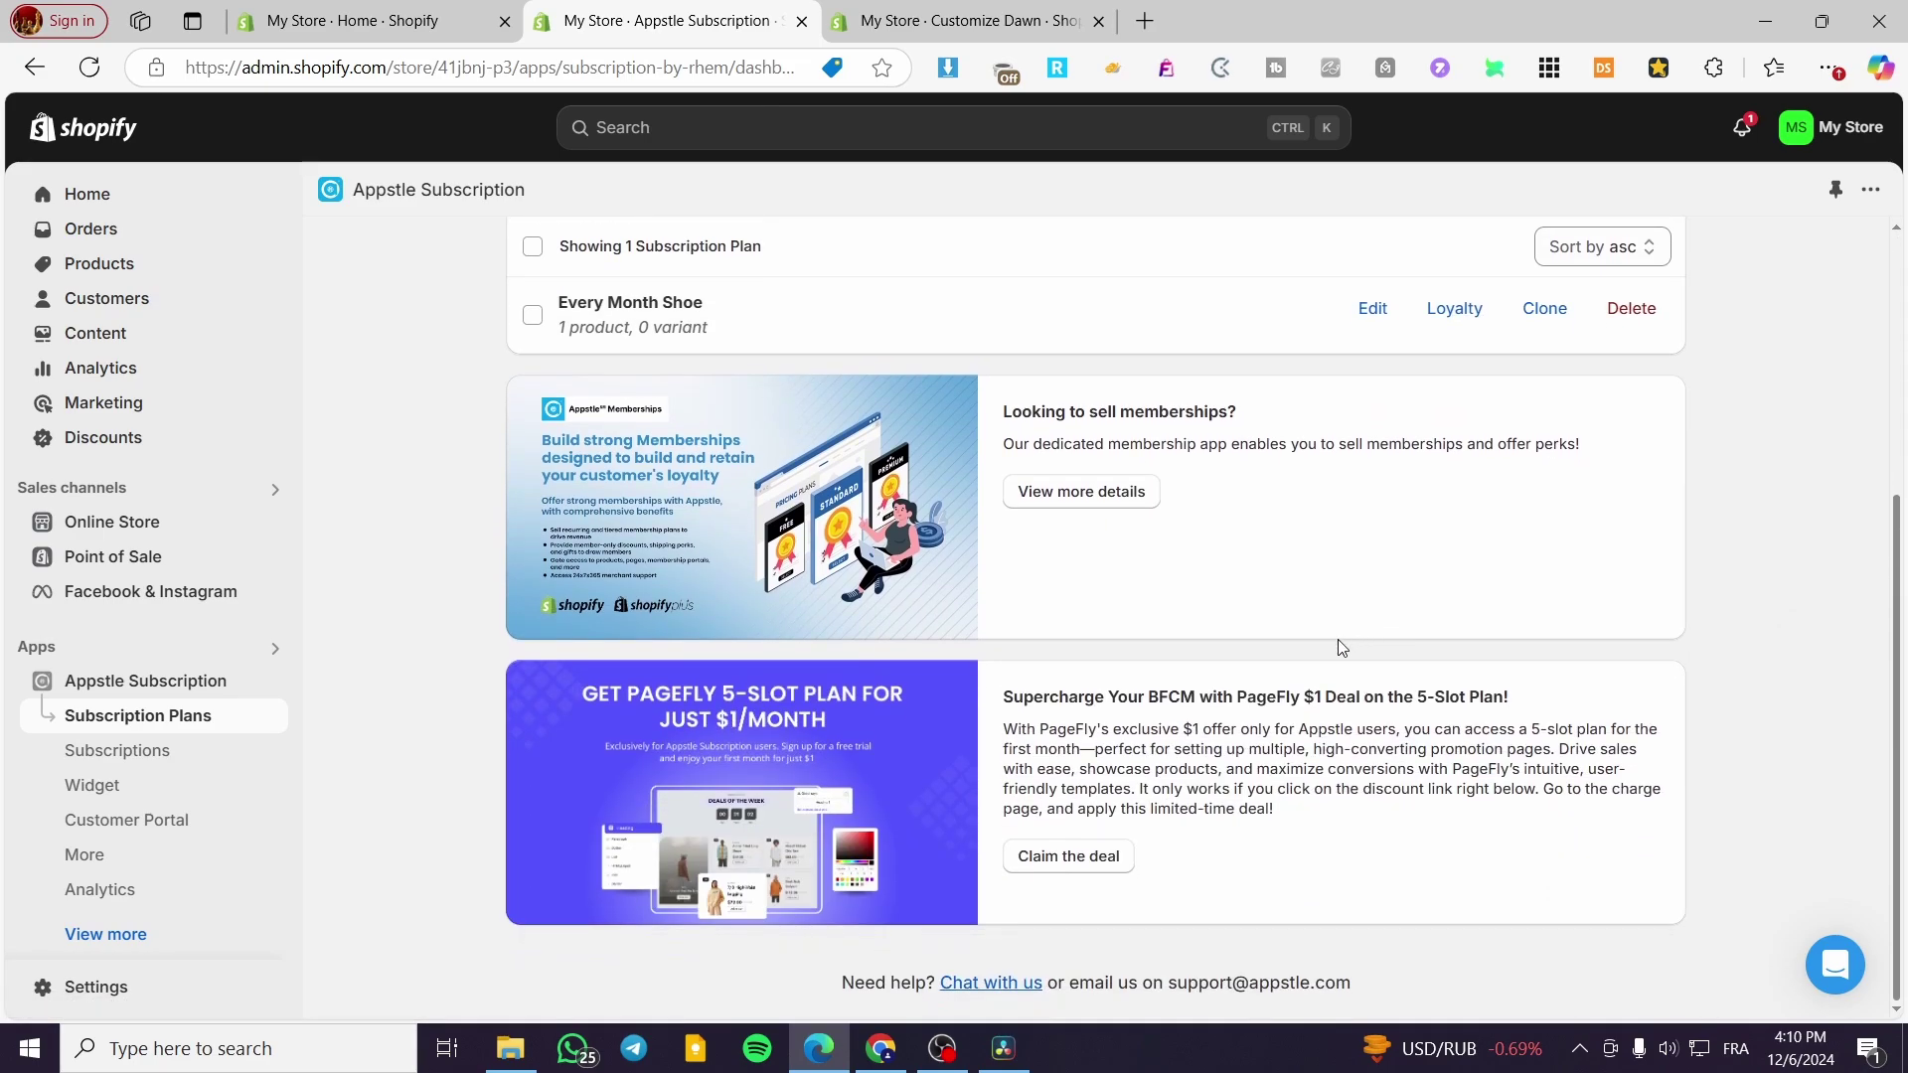
pyautogui.scroll(4, 1341, 646)
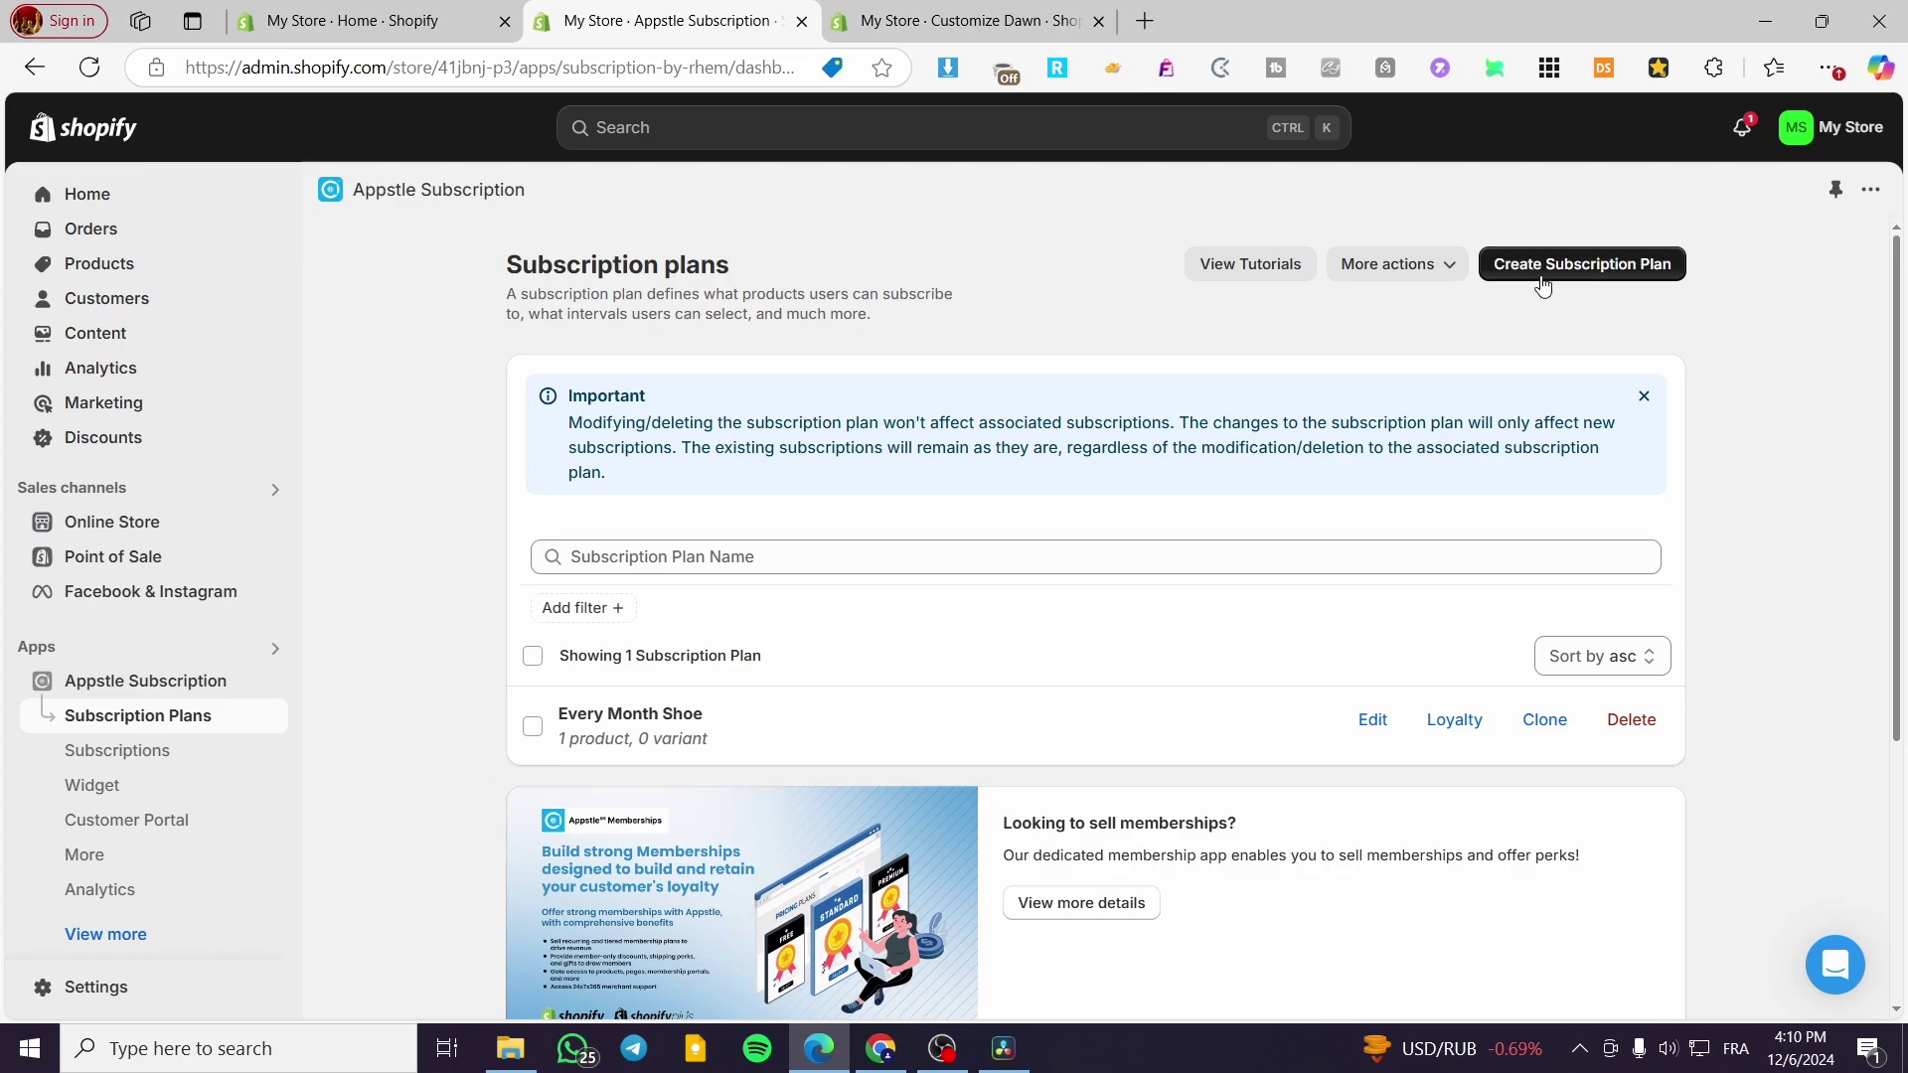
pyautogui.click(1576, 281)
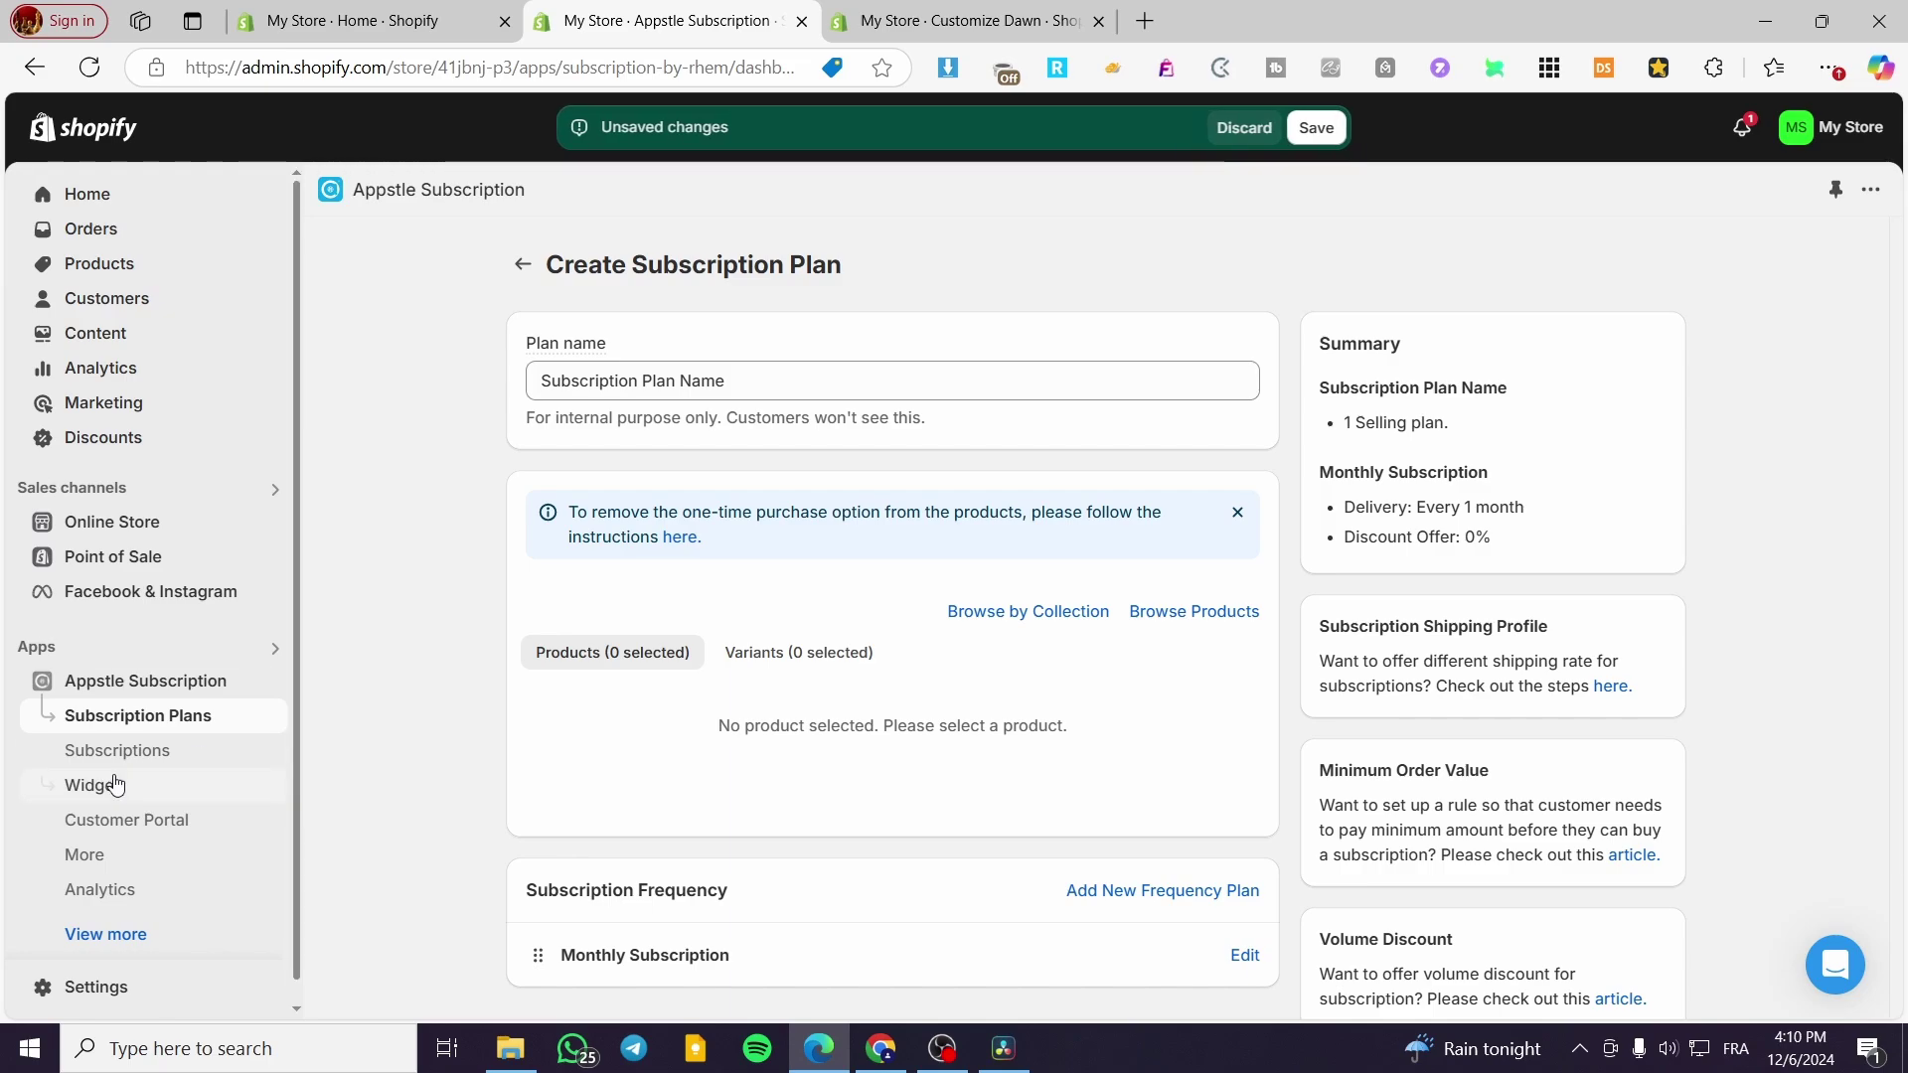
pyautogui.click(1256, 135)
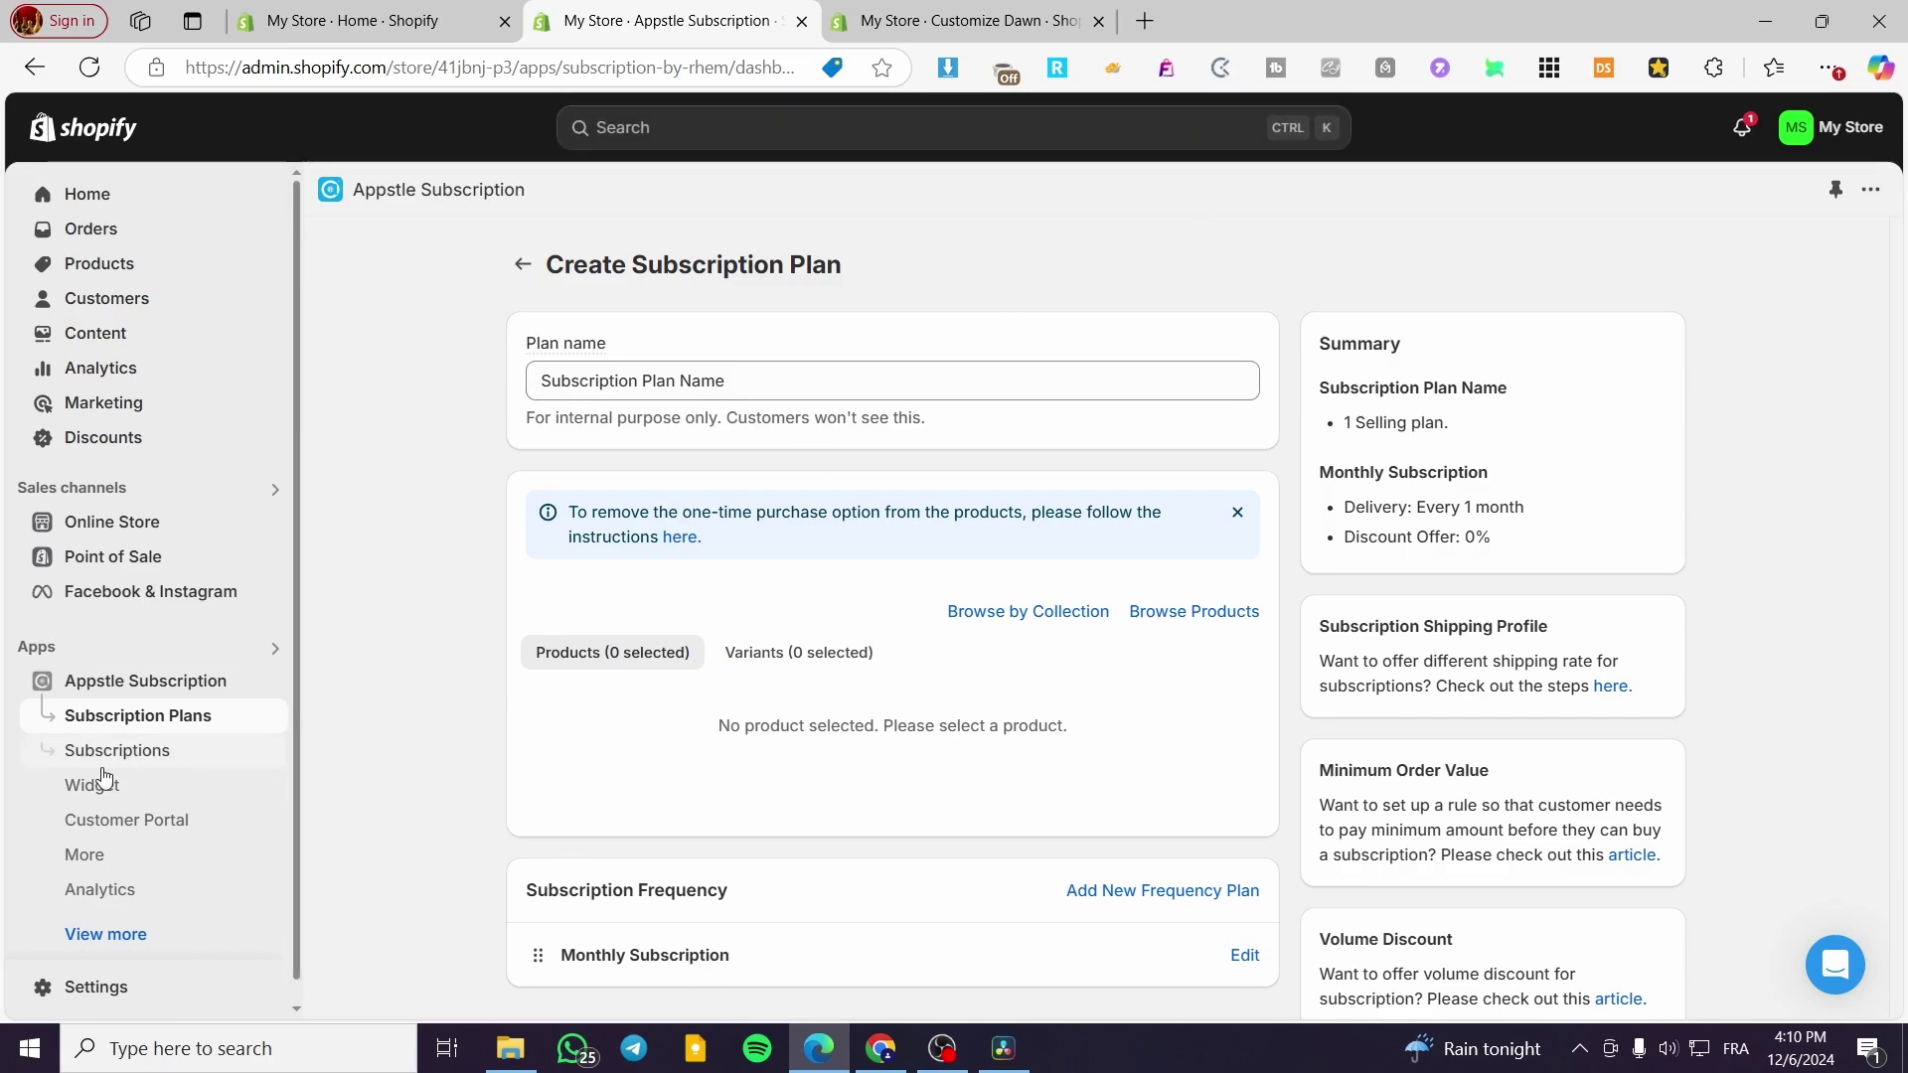
# Open the Customer Portal settings and examine the Subscription Management label texts.
pyautogui.click(137, 821)
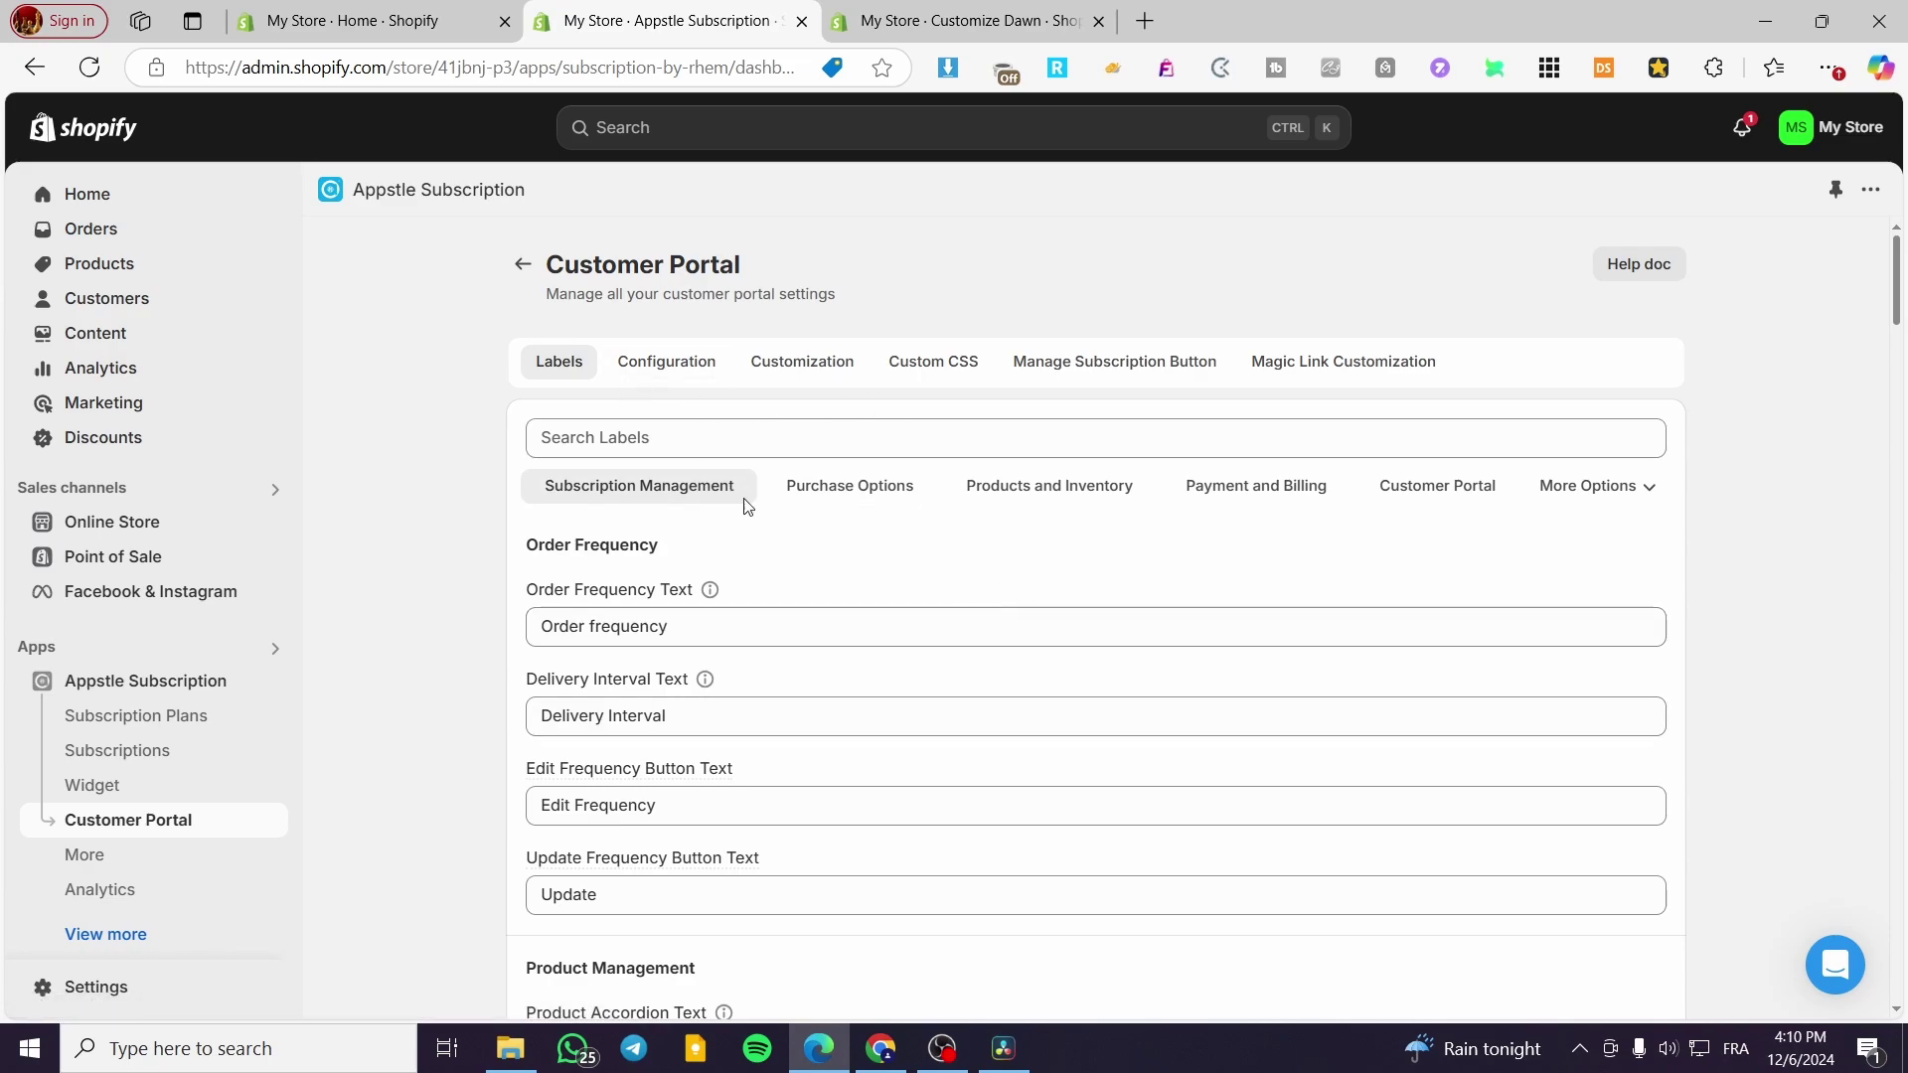
pyautogui.scroll(-10, 907, 719)
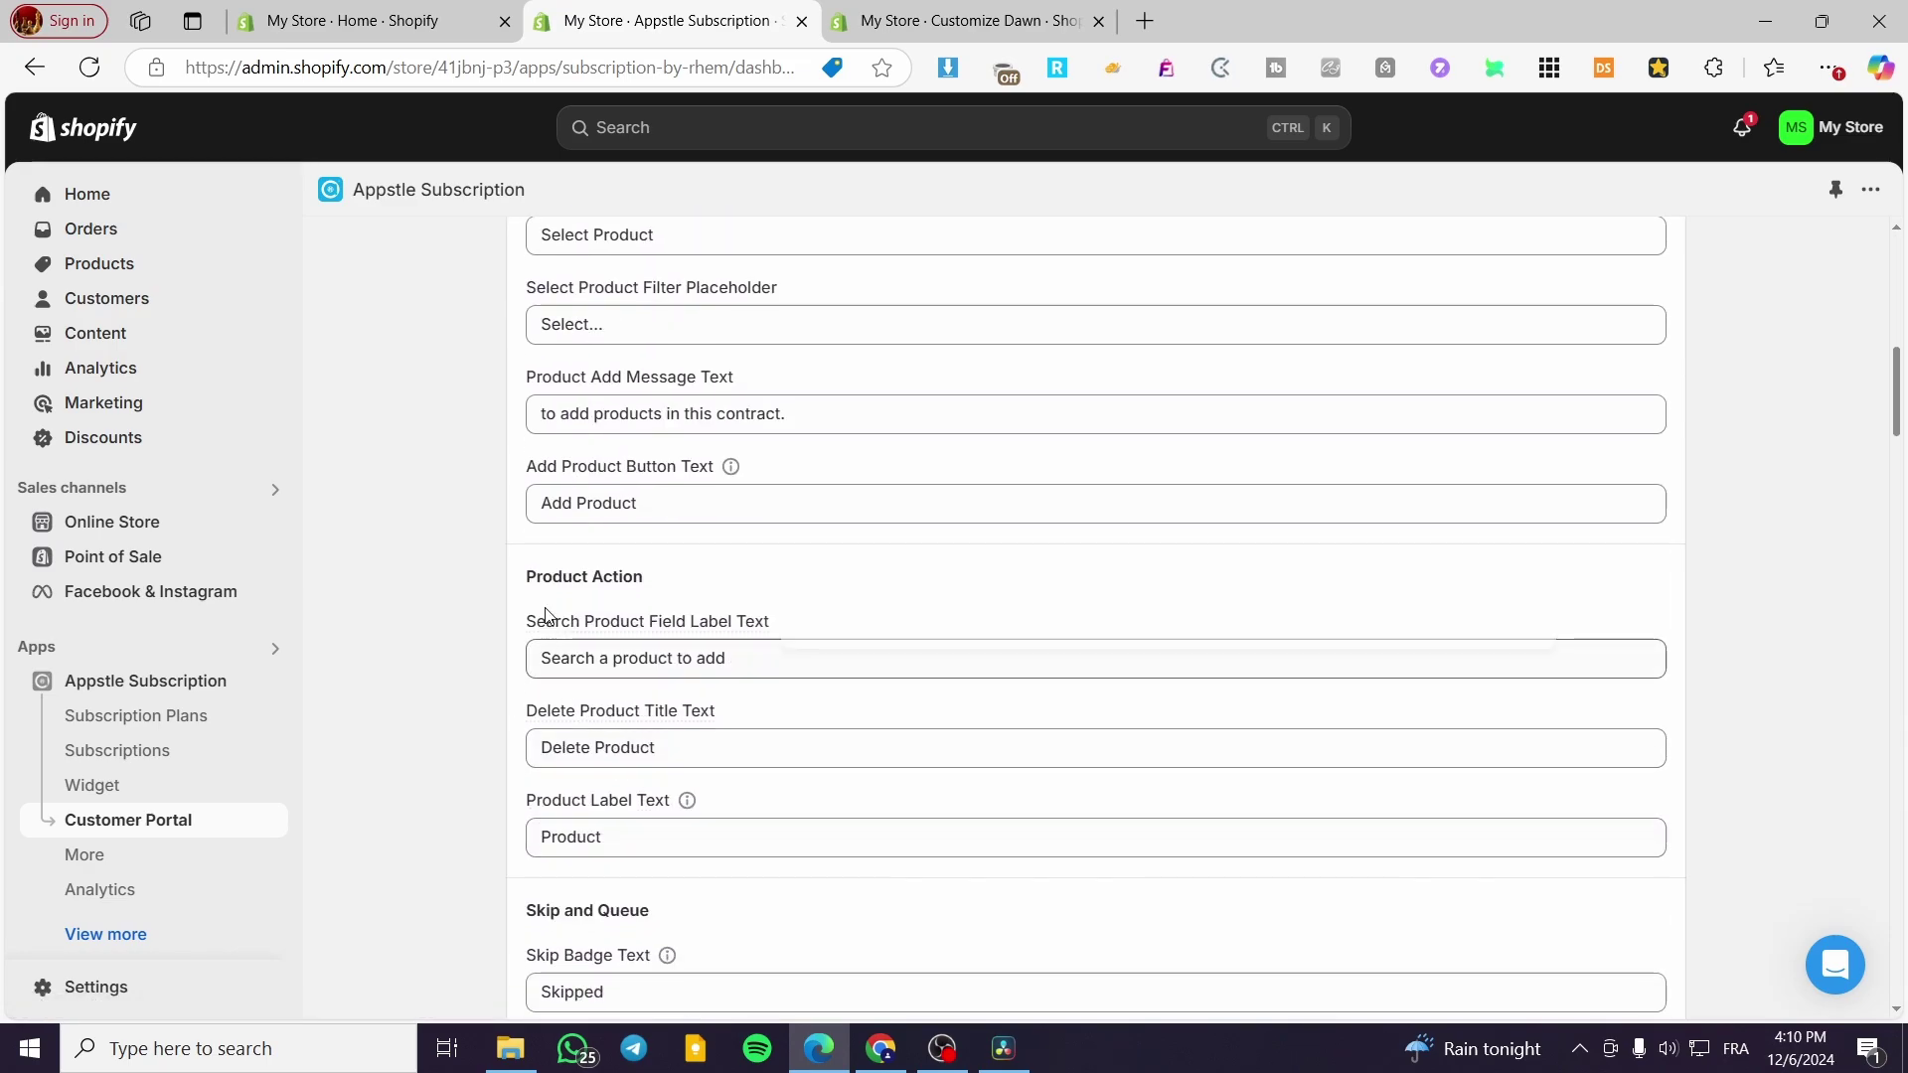
pyautogui.scroll(-4, 894, 592)
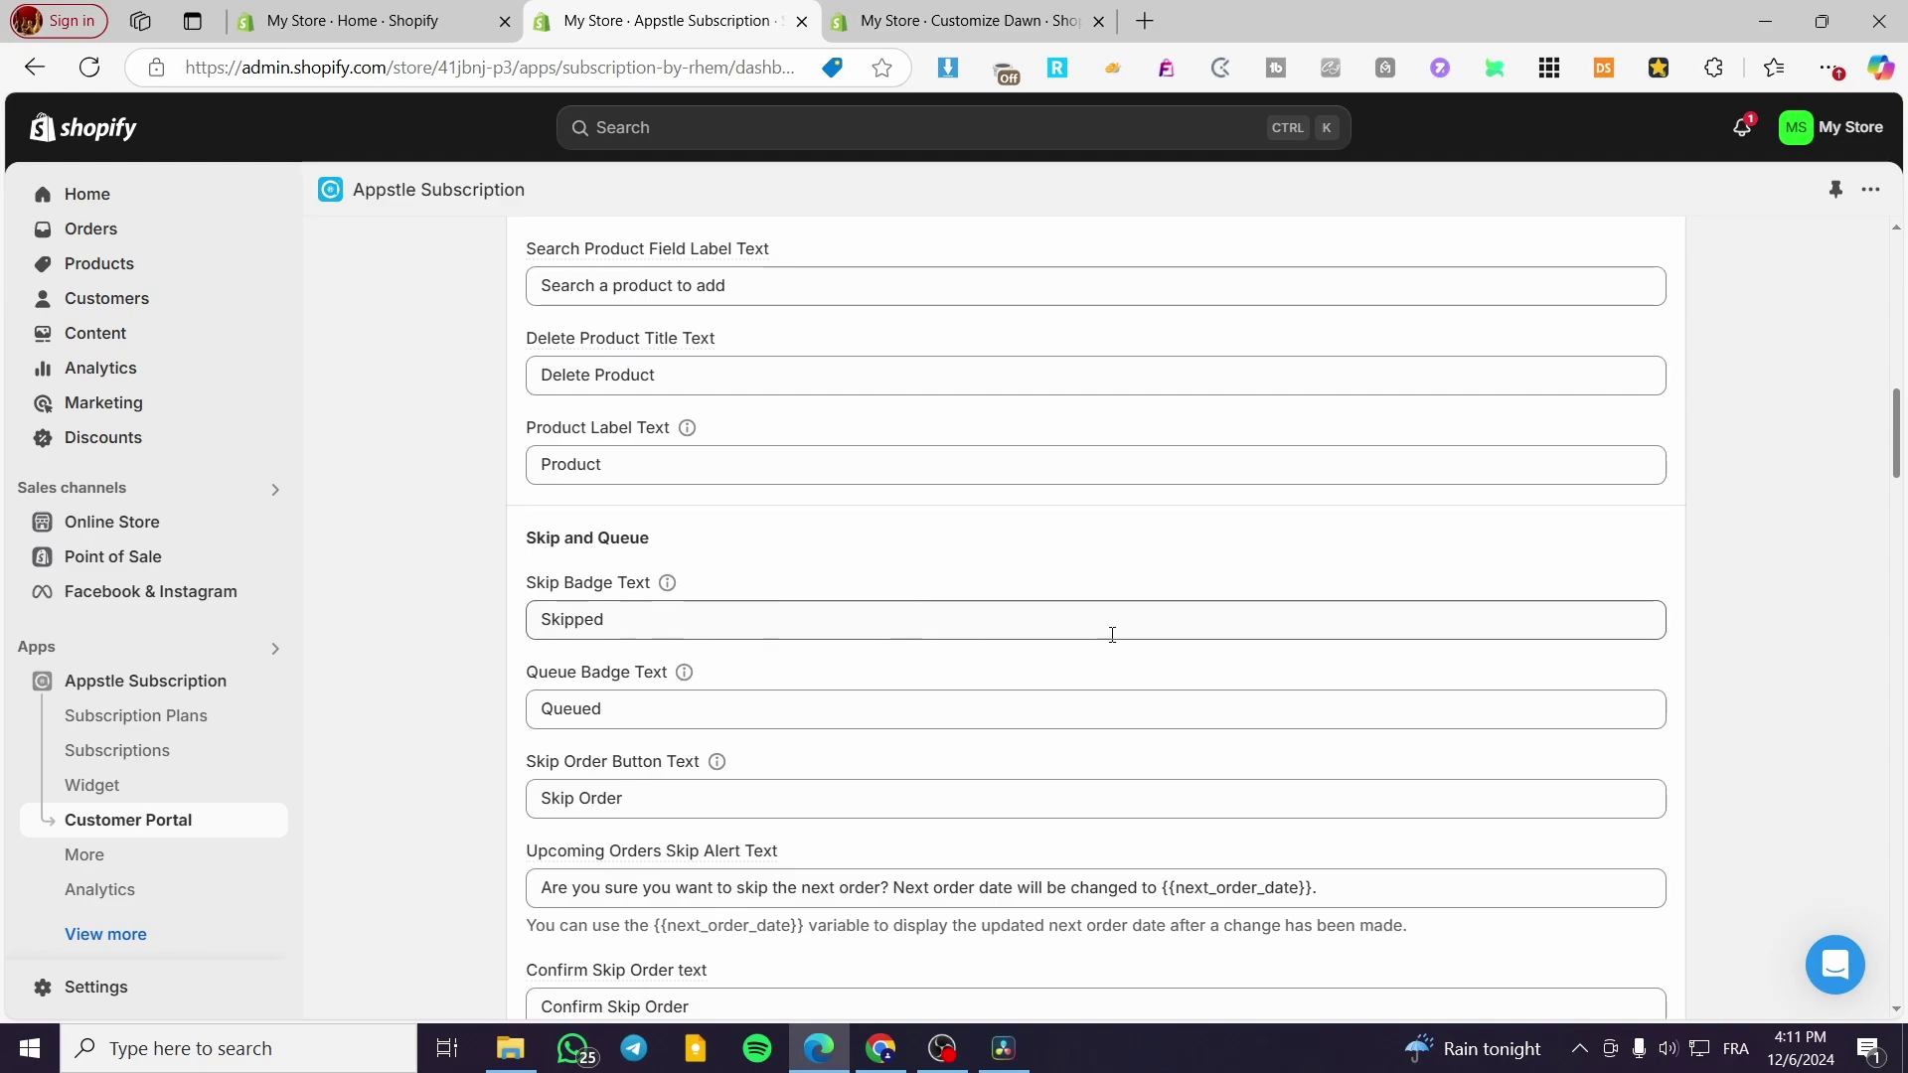
pyautogui.scroll(-9, 1112, 634)
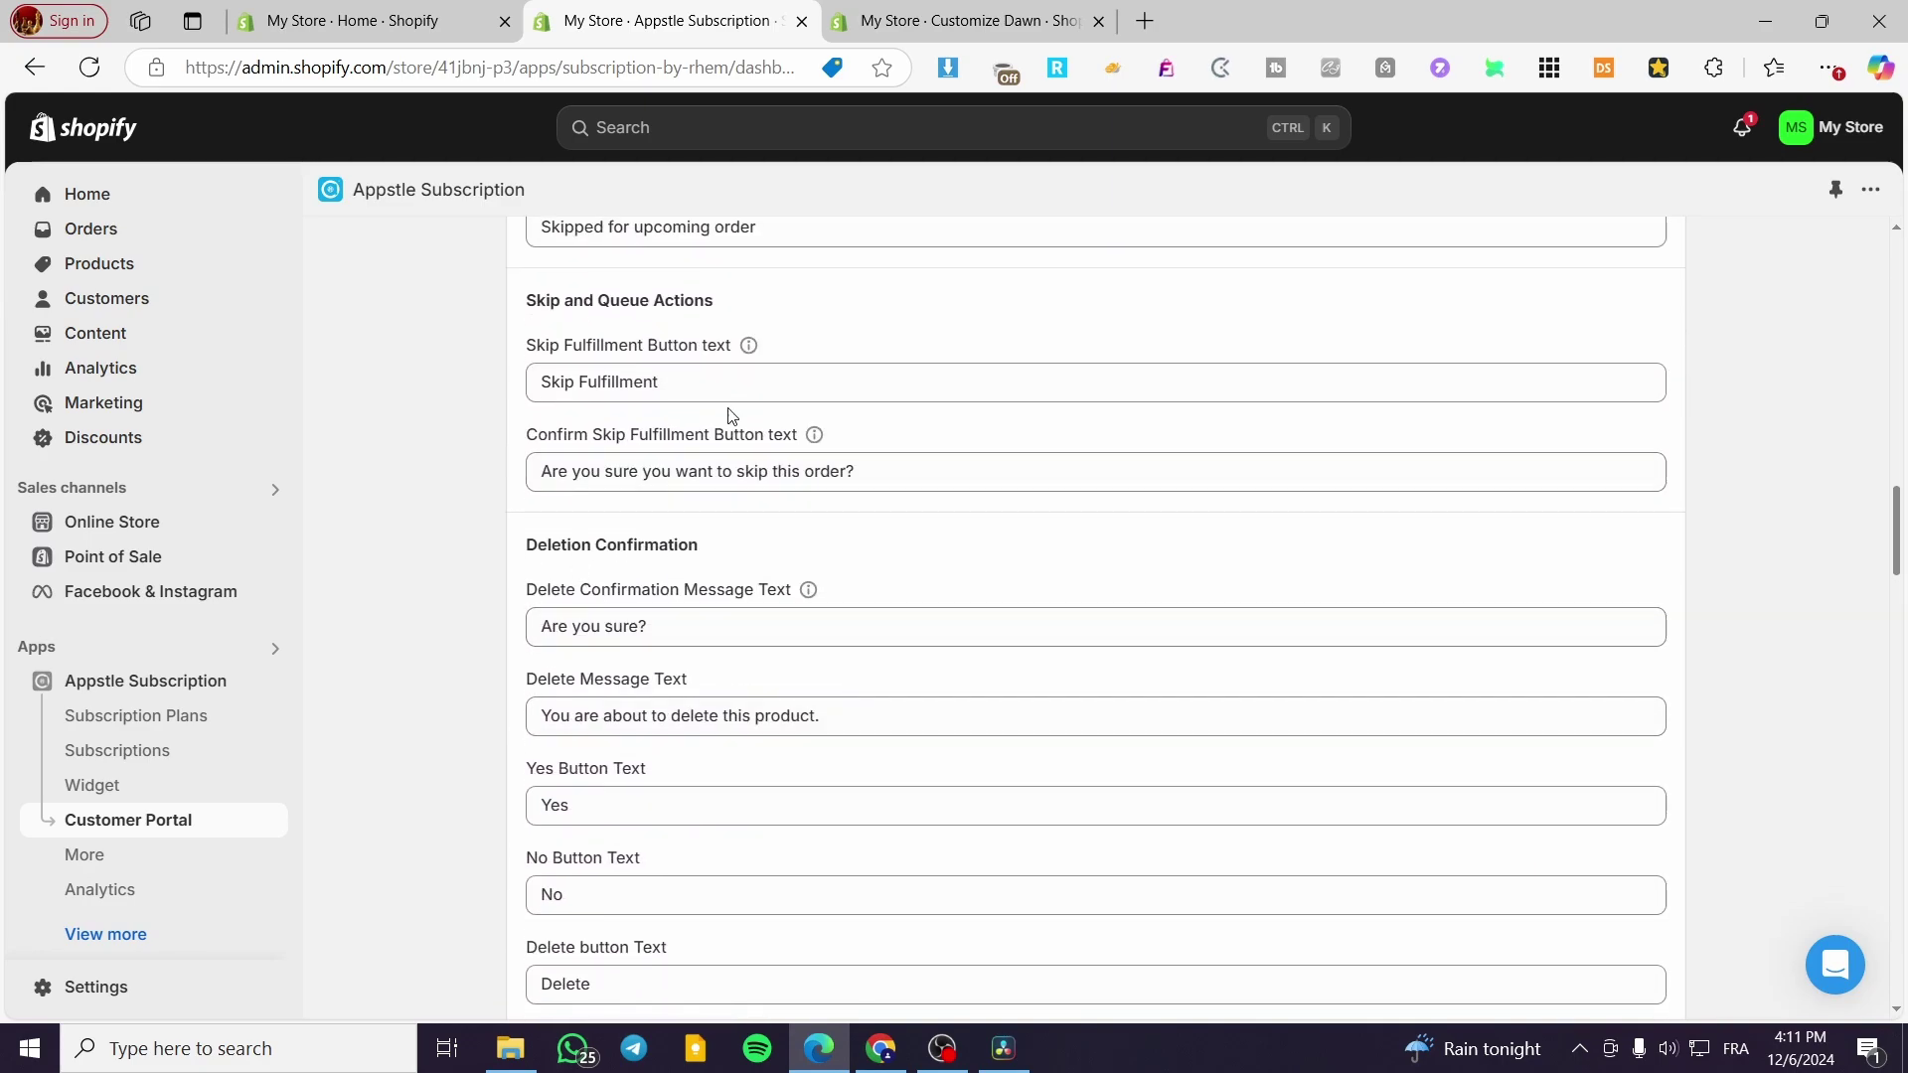
pyautogui.scroll(-7, 1248, 852)
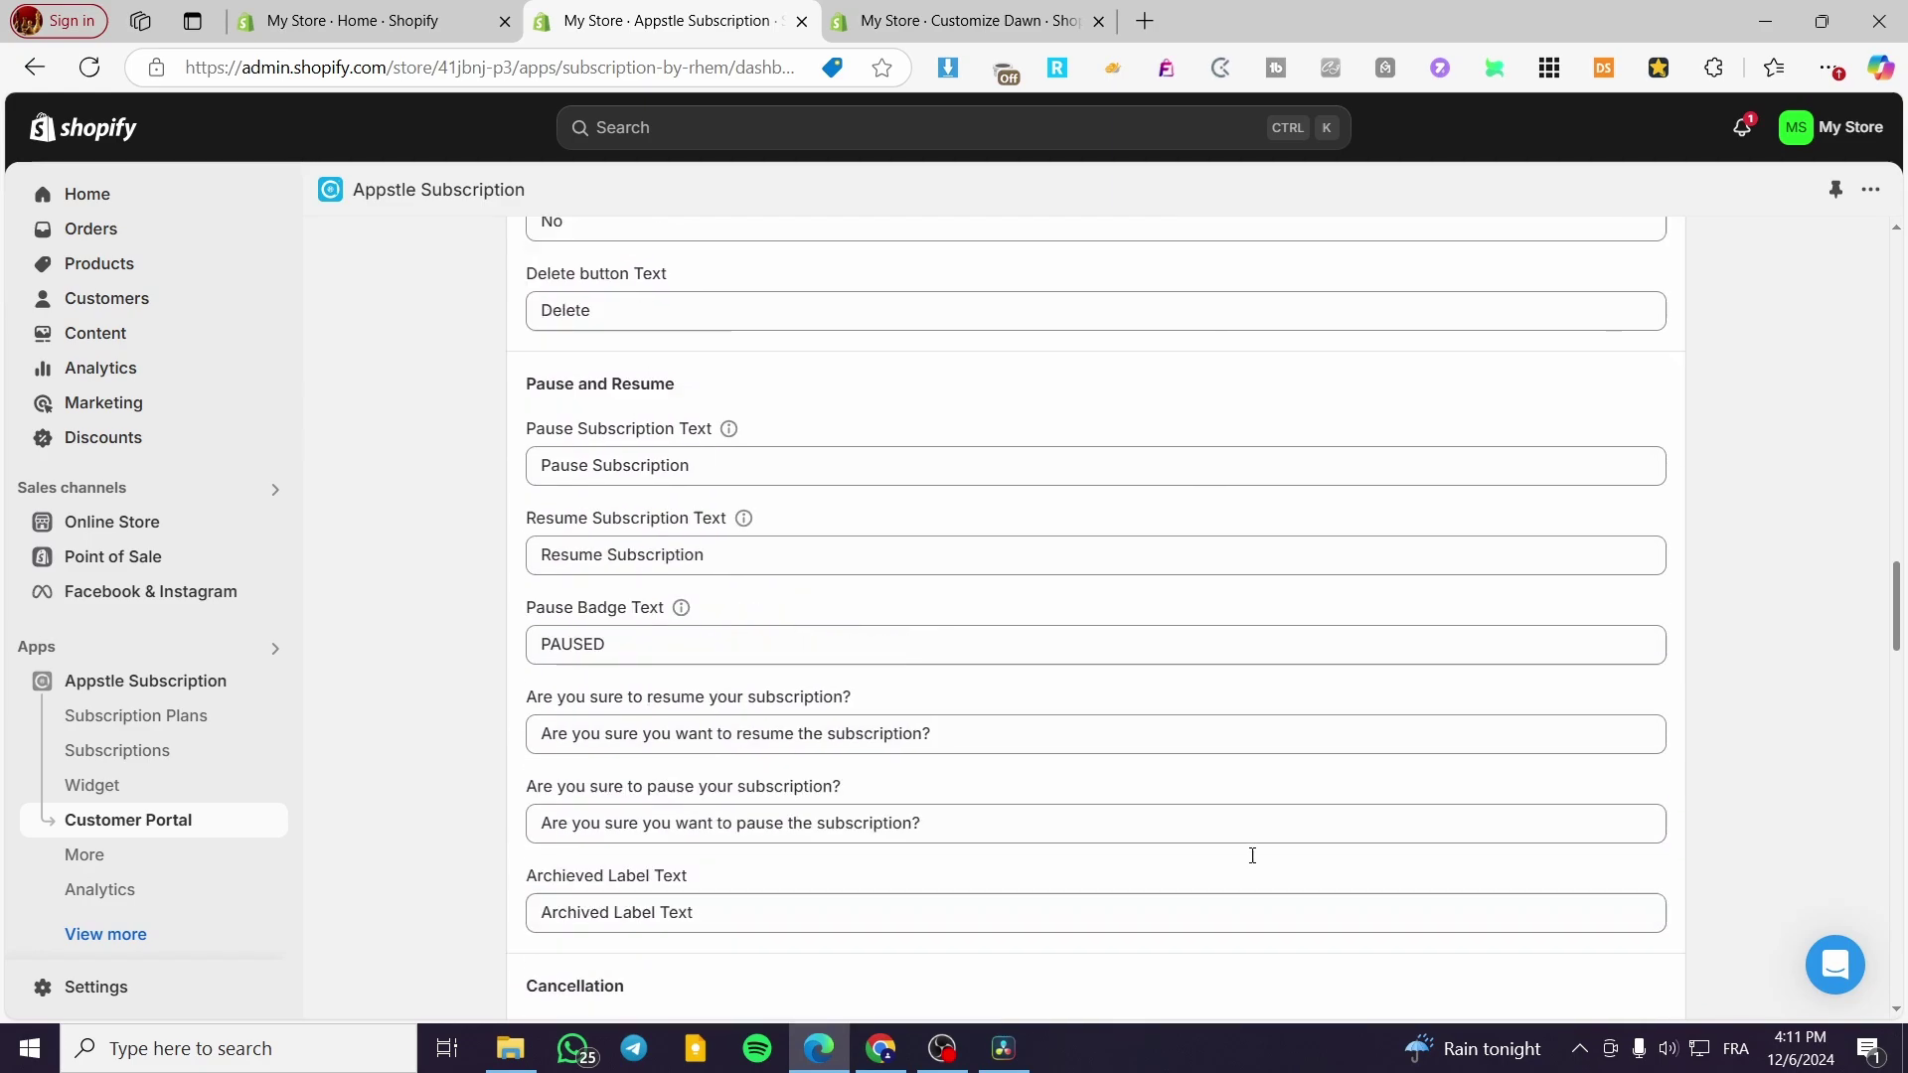
pyautogui.scroll(15, 993, 894)
# Browse the additional app settings by category: Subscription Management, Revenue Boosters, Integrations and Migration Guide.
pyautogui.click(170, 854)
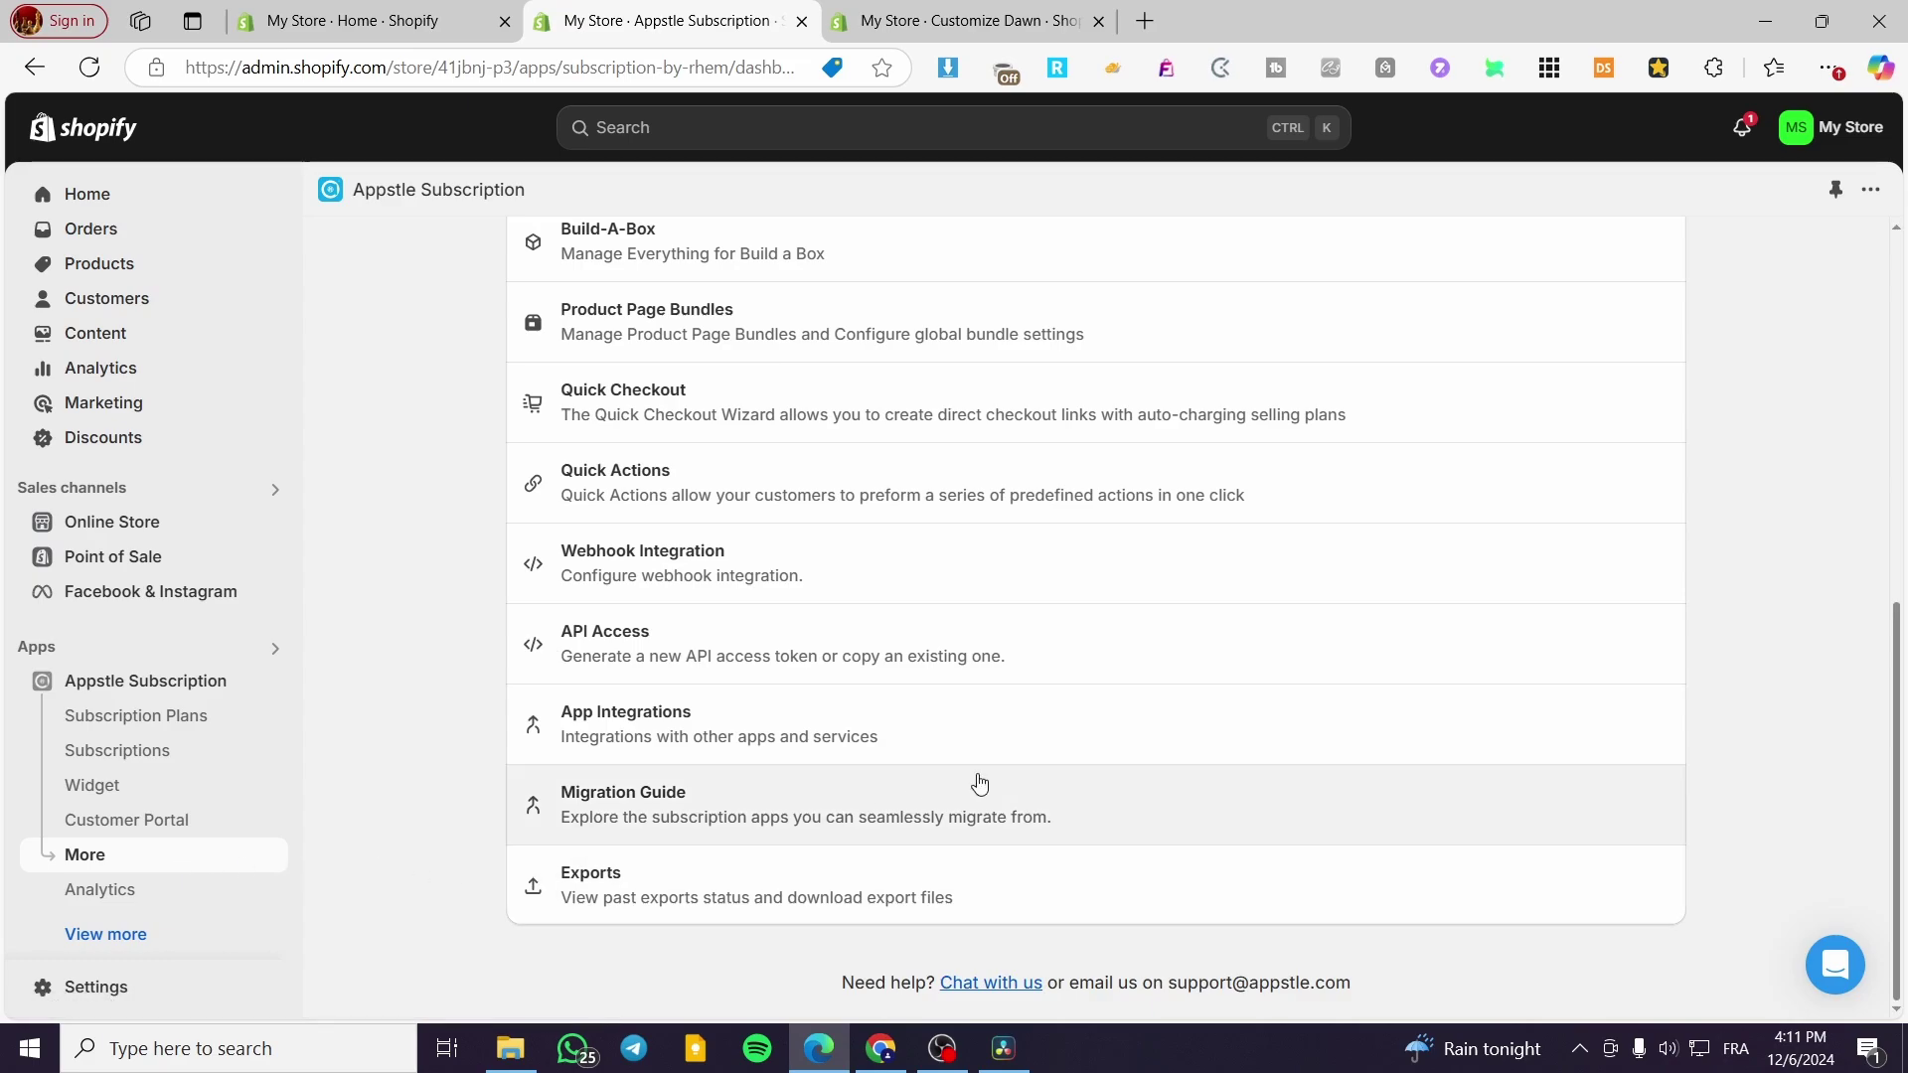
pyautogui.scroll(8, 979, 784)
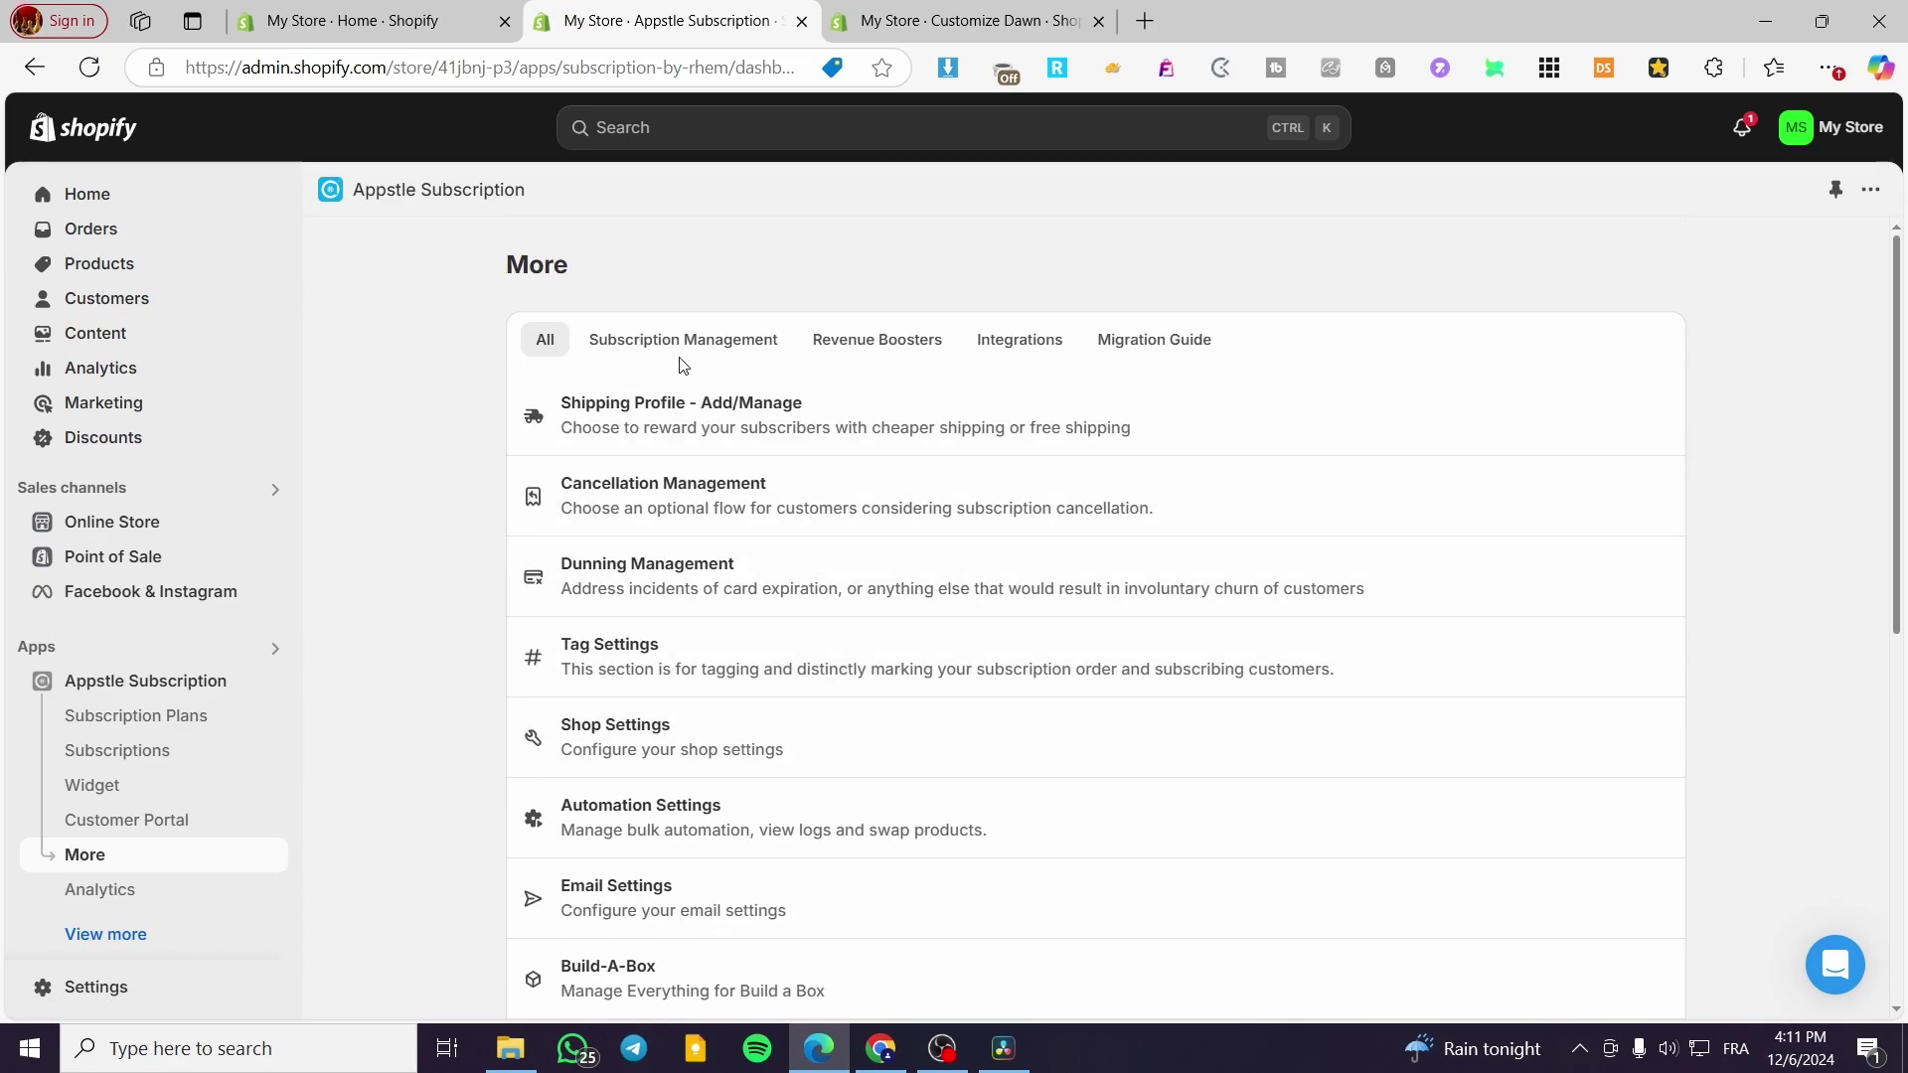
pyautogui.click(624, 355)
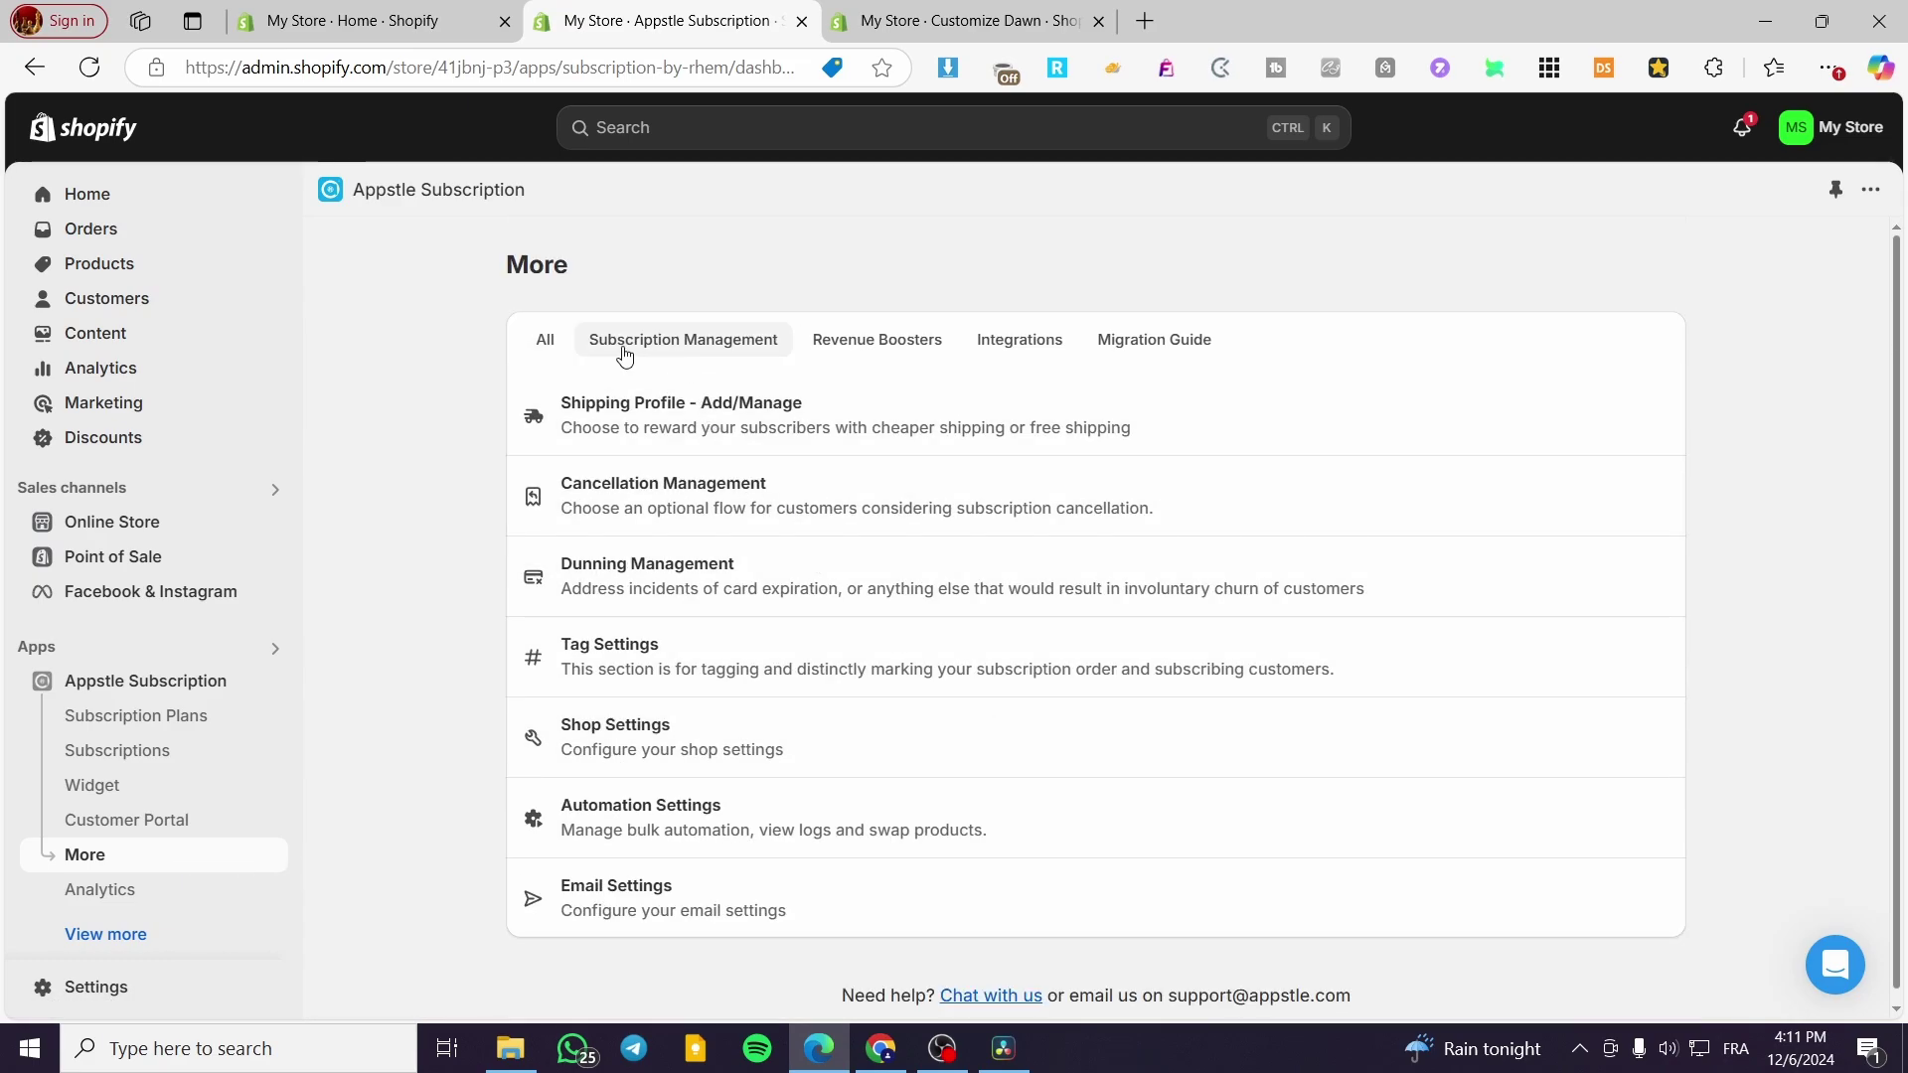
pyautogui.click(853, 348)
pyautogui.click(1049, 353)
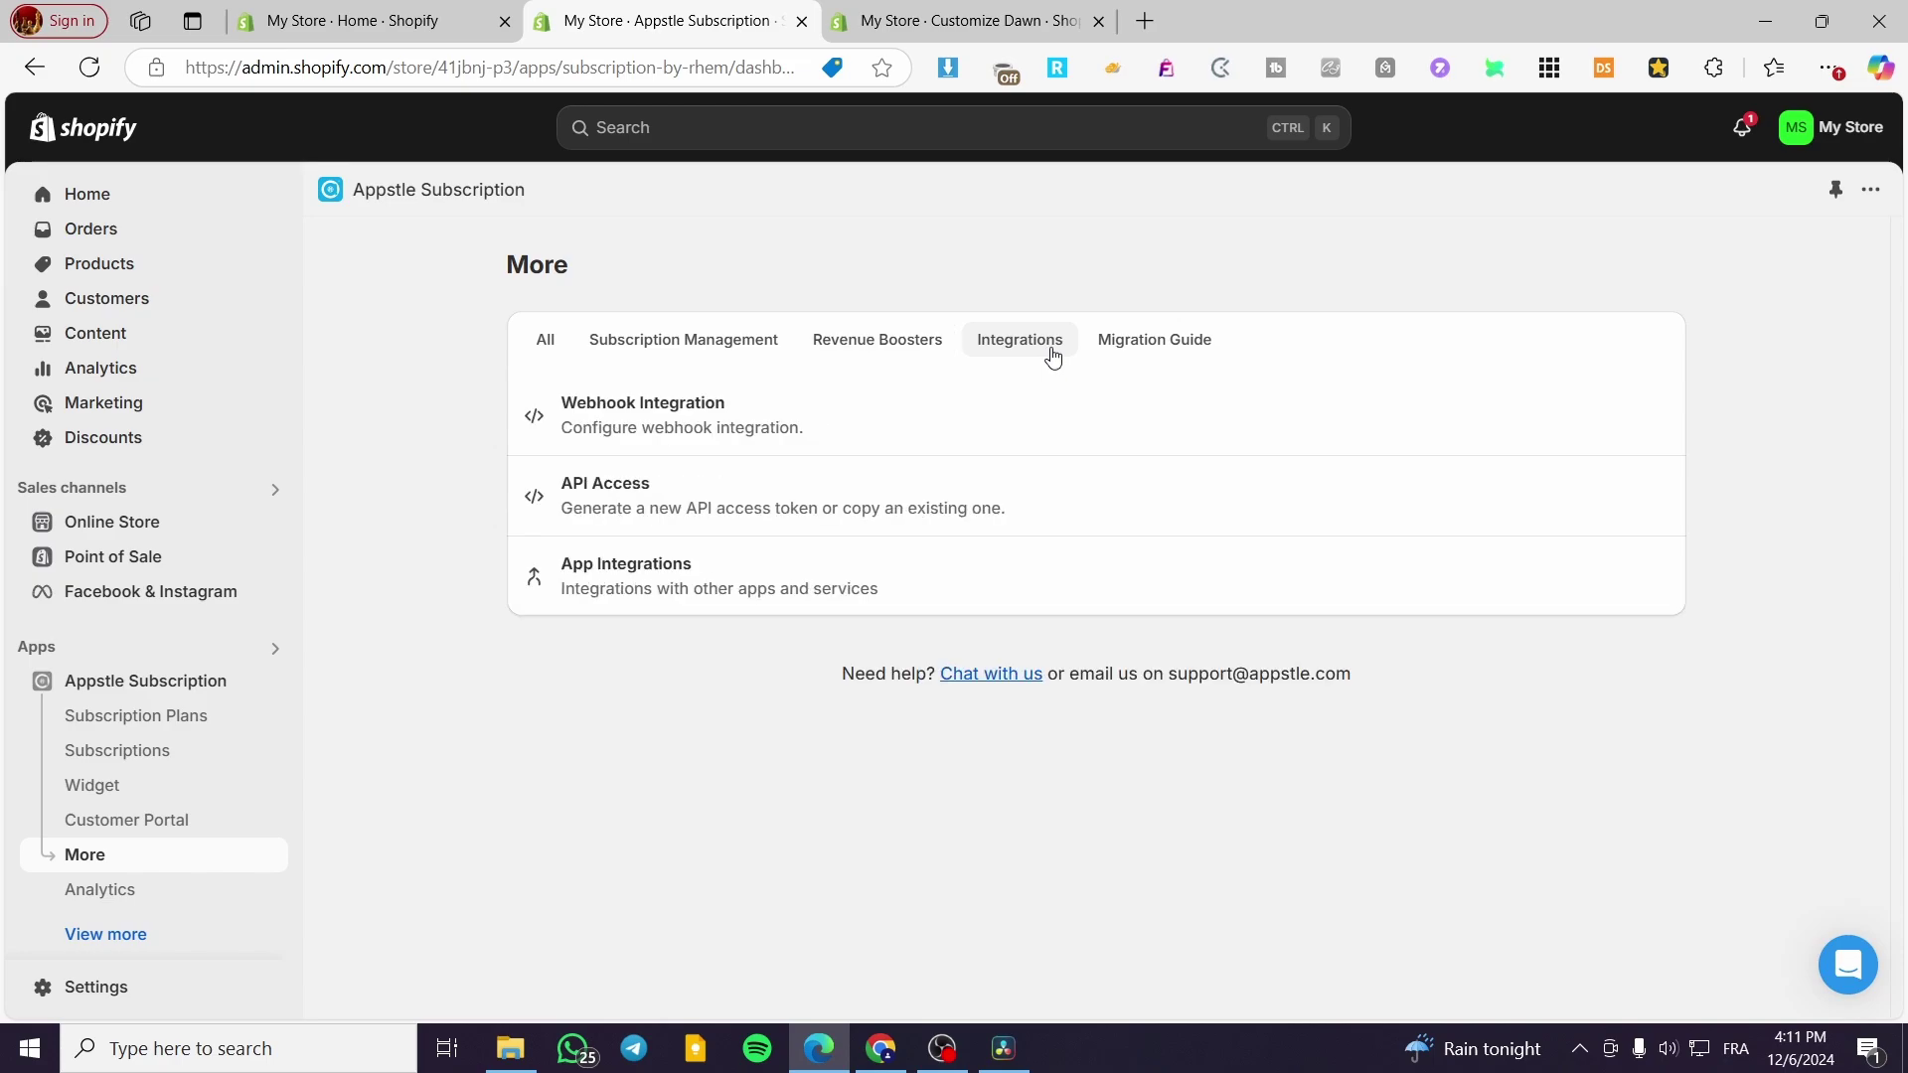
pyautogui.click(1164, 358)
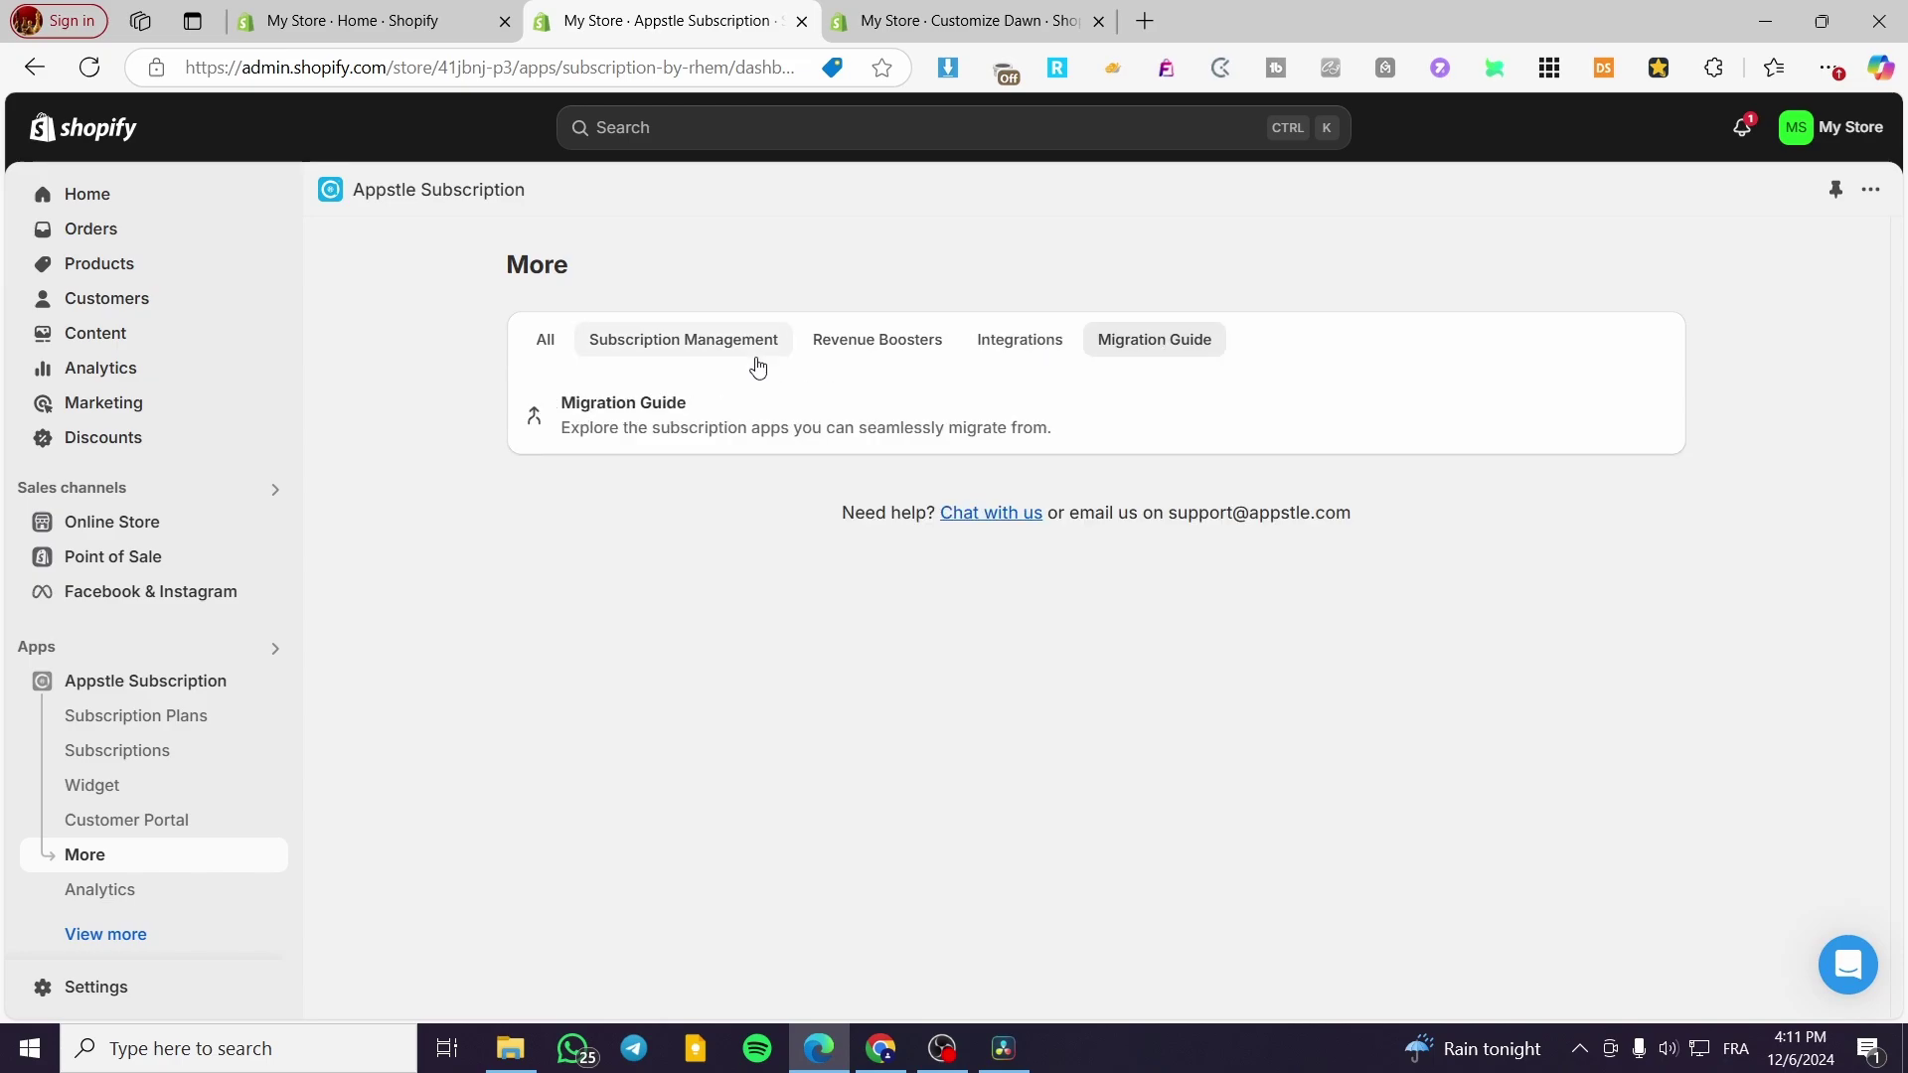
pyautogui.click(681, 336)
# Check the subscription performance metrics in the Analytics overview.
pyautogui.click(139, 889)
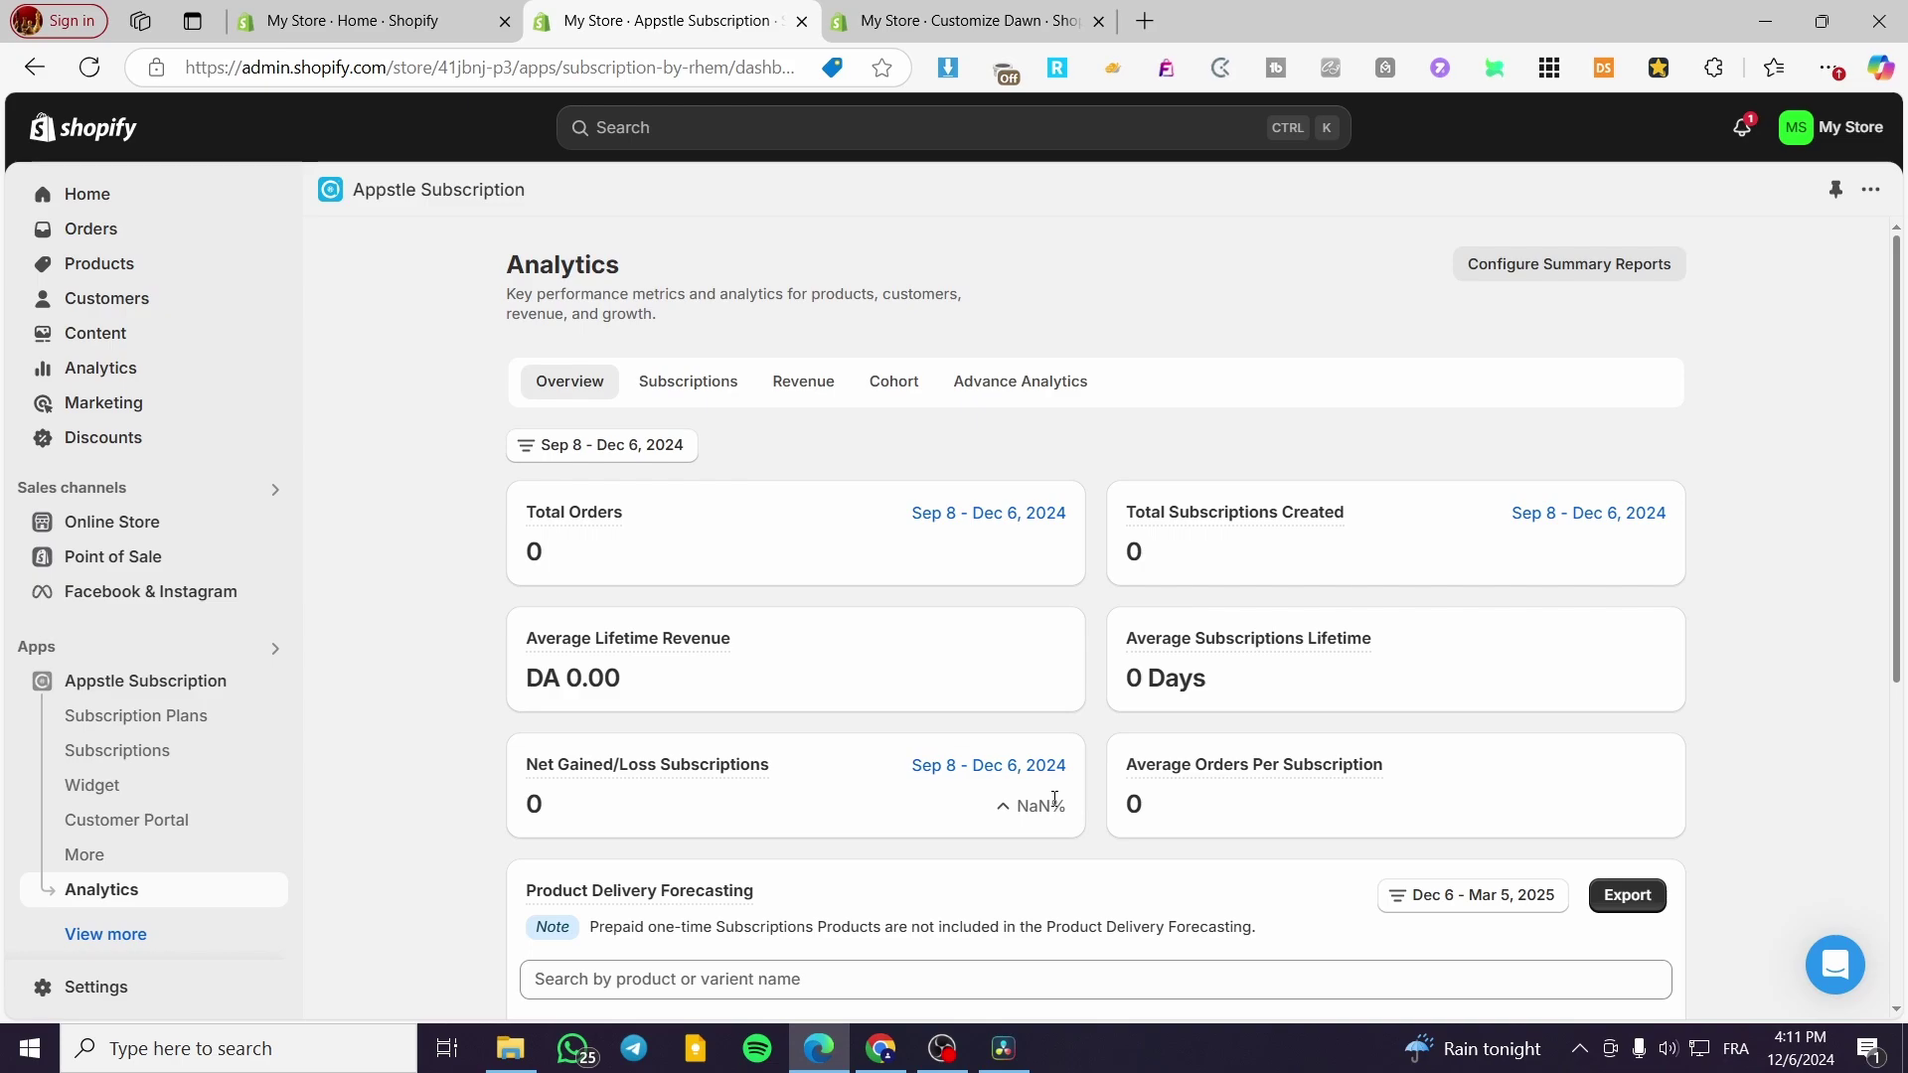
pyautogui.click(1754, 726)
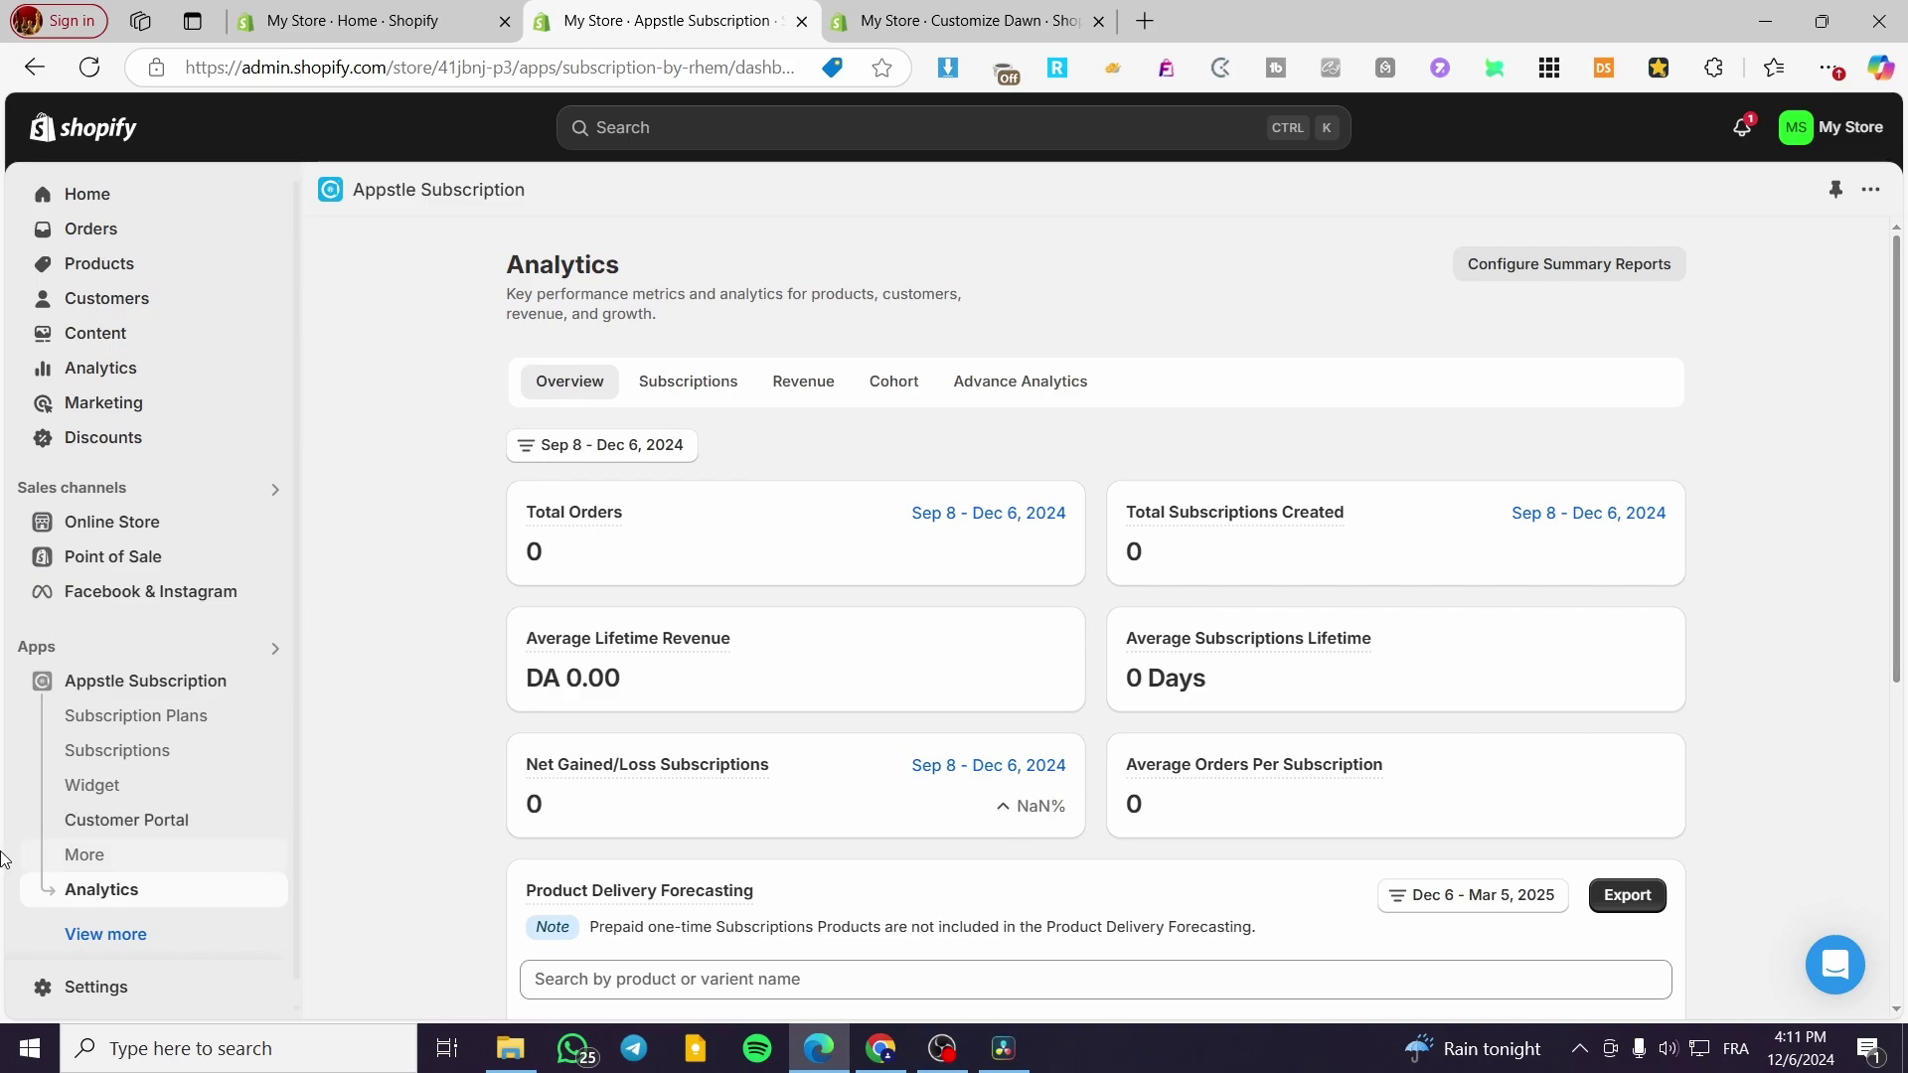
# View the additional actions available for Subscriptions and return to the subscription plans list.
pyautogui.click(116, 750)
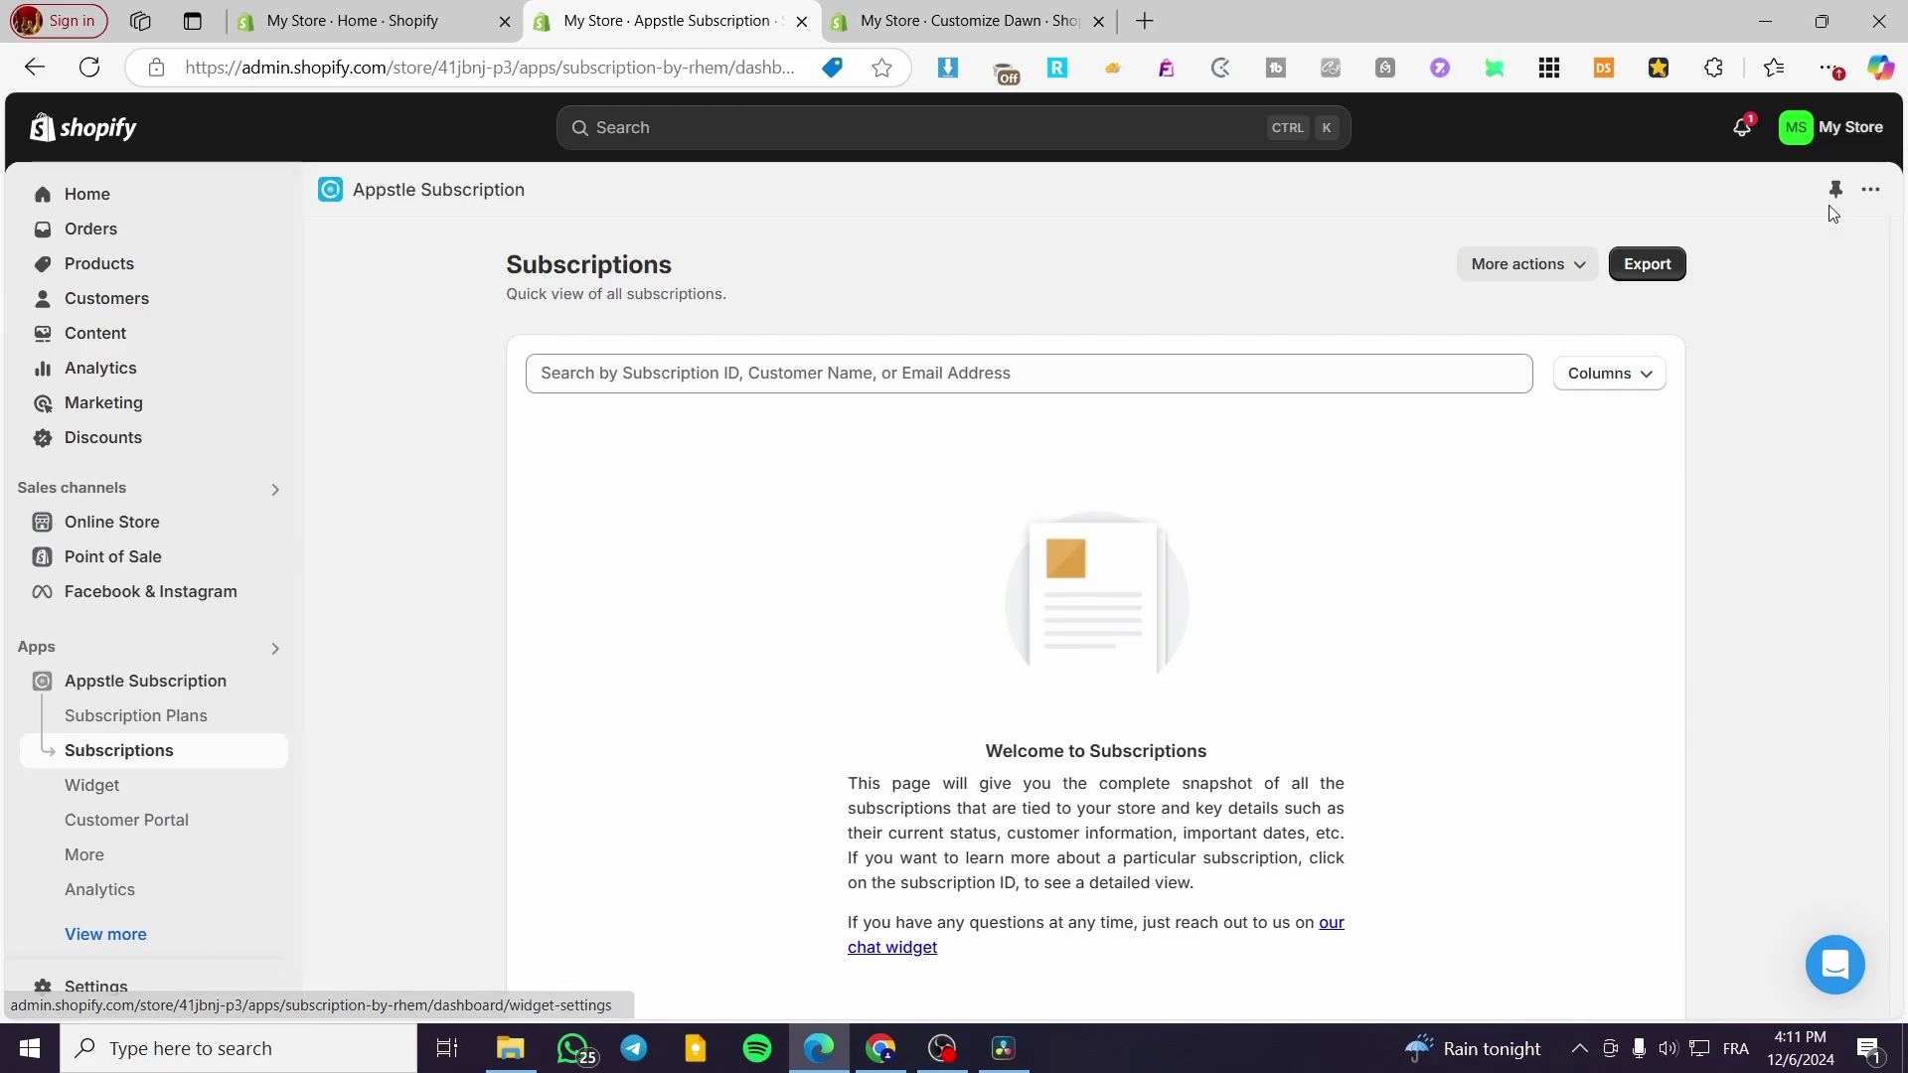
pyautogui.click(1570, 279)
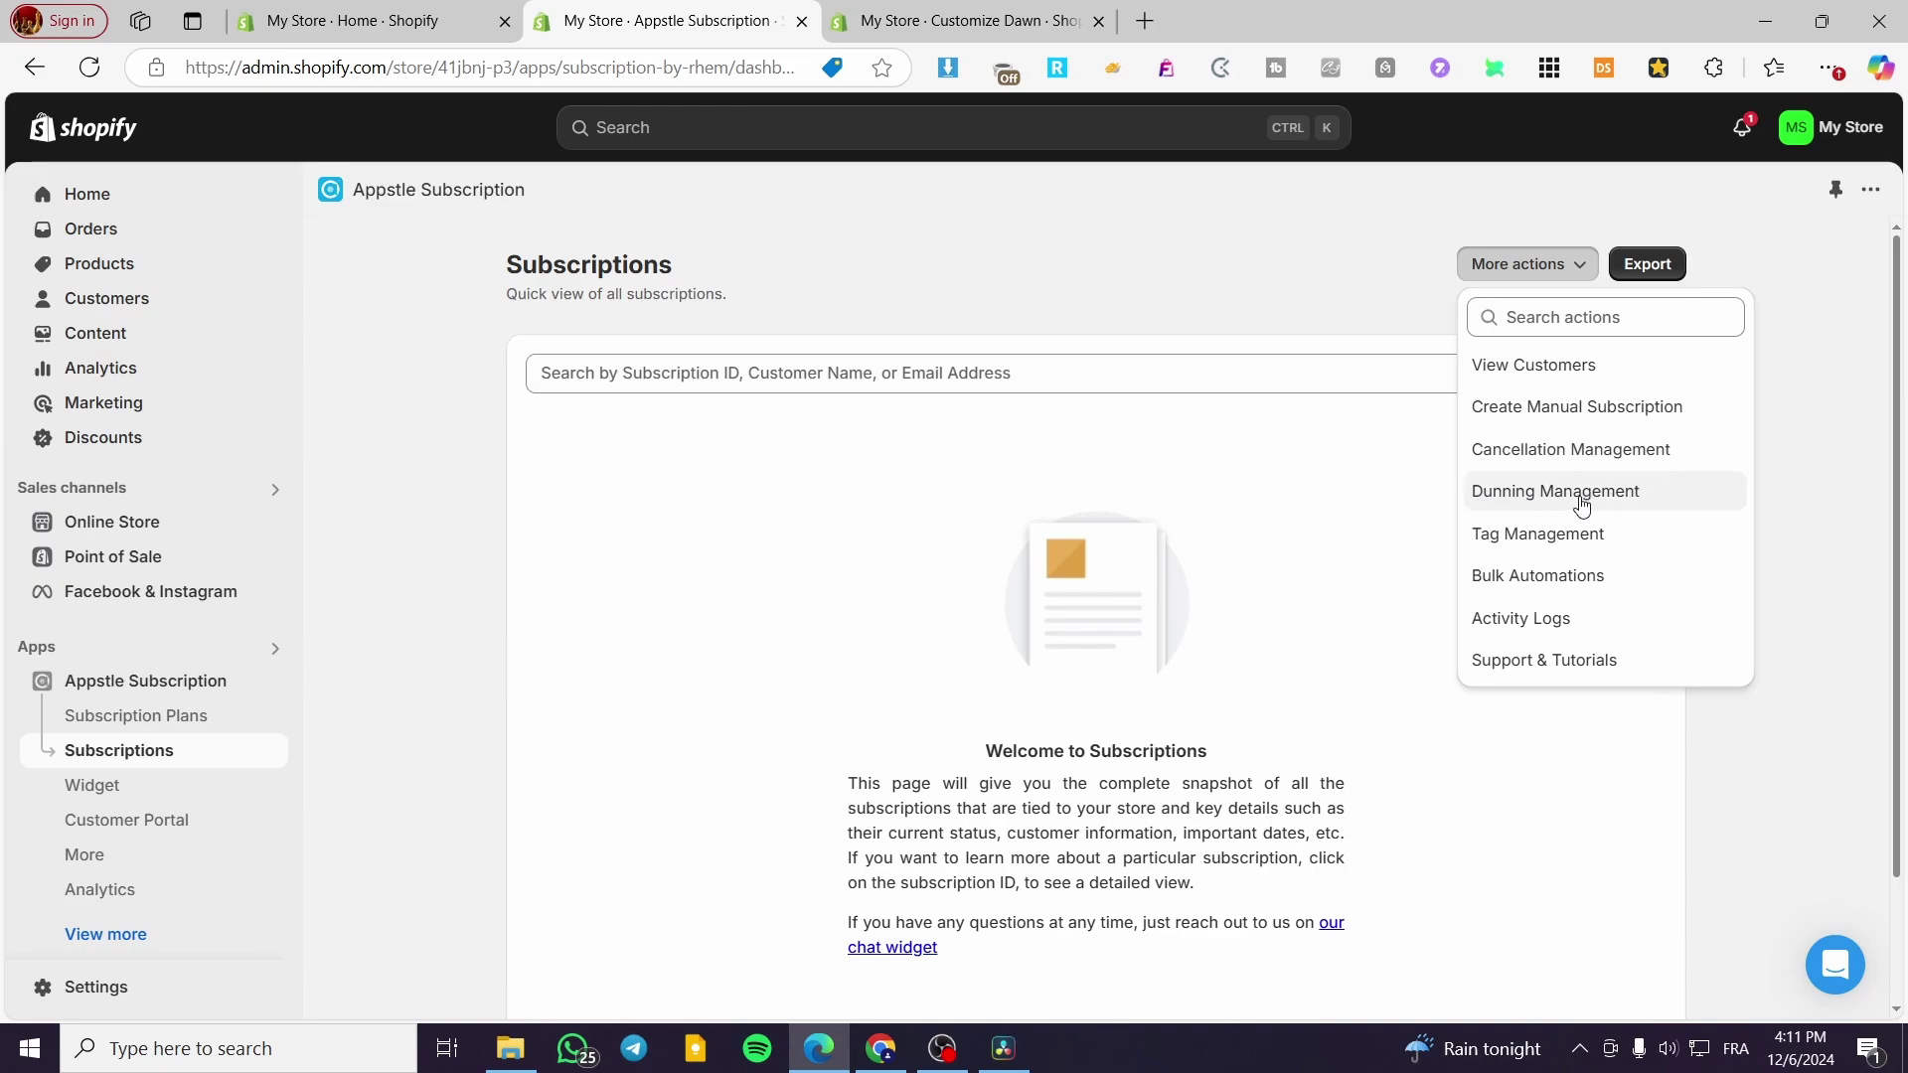
pyautogui.click(1801, 559)
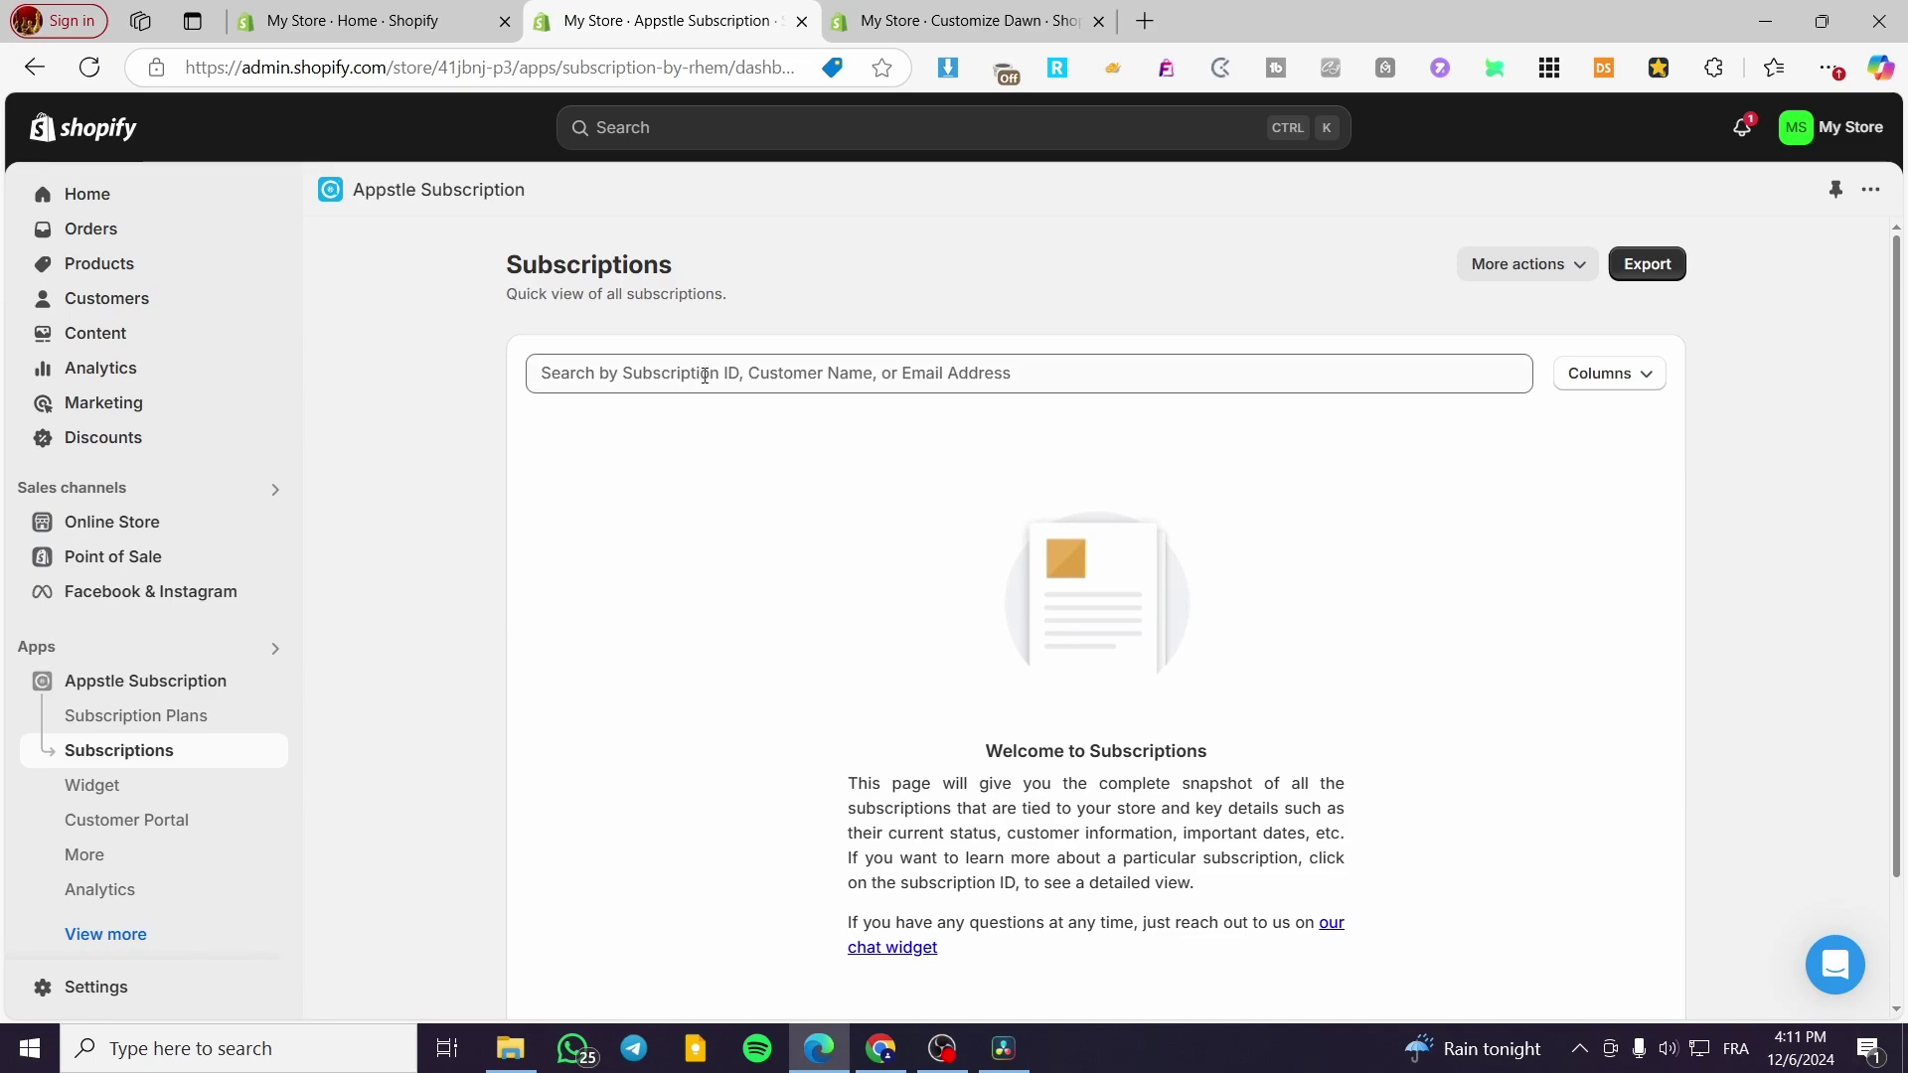
pyautogui.click(205, 724)
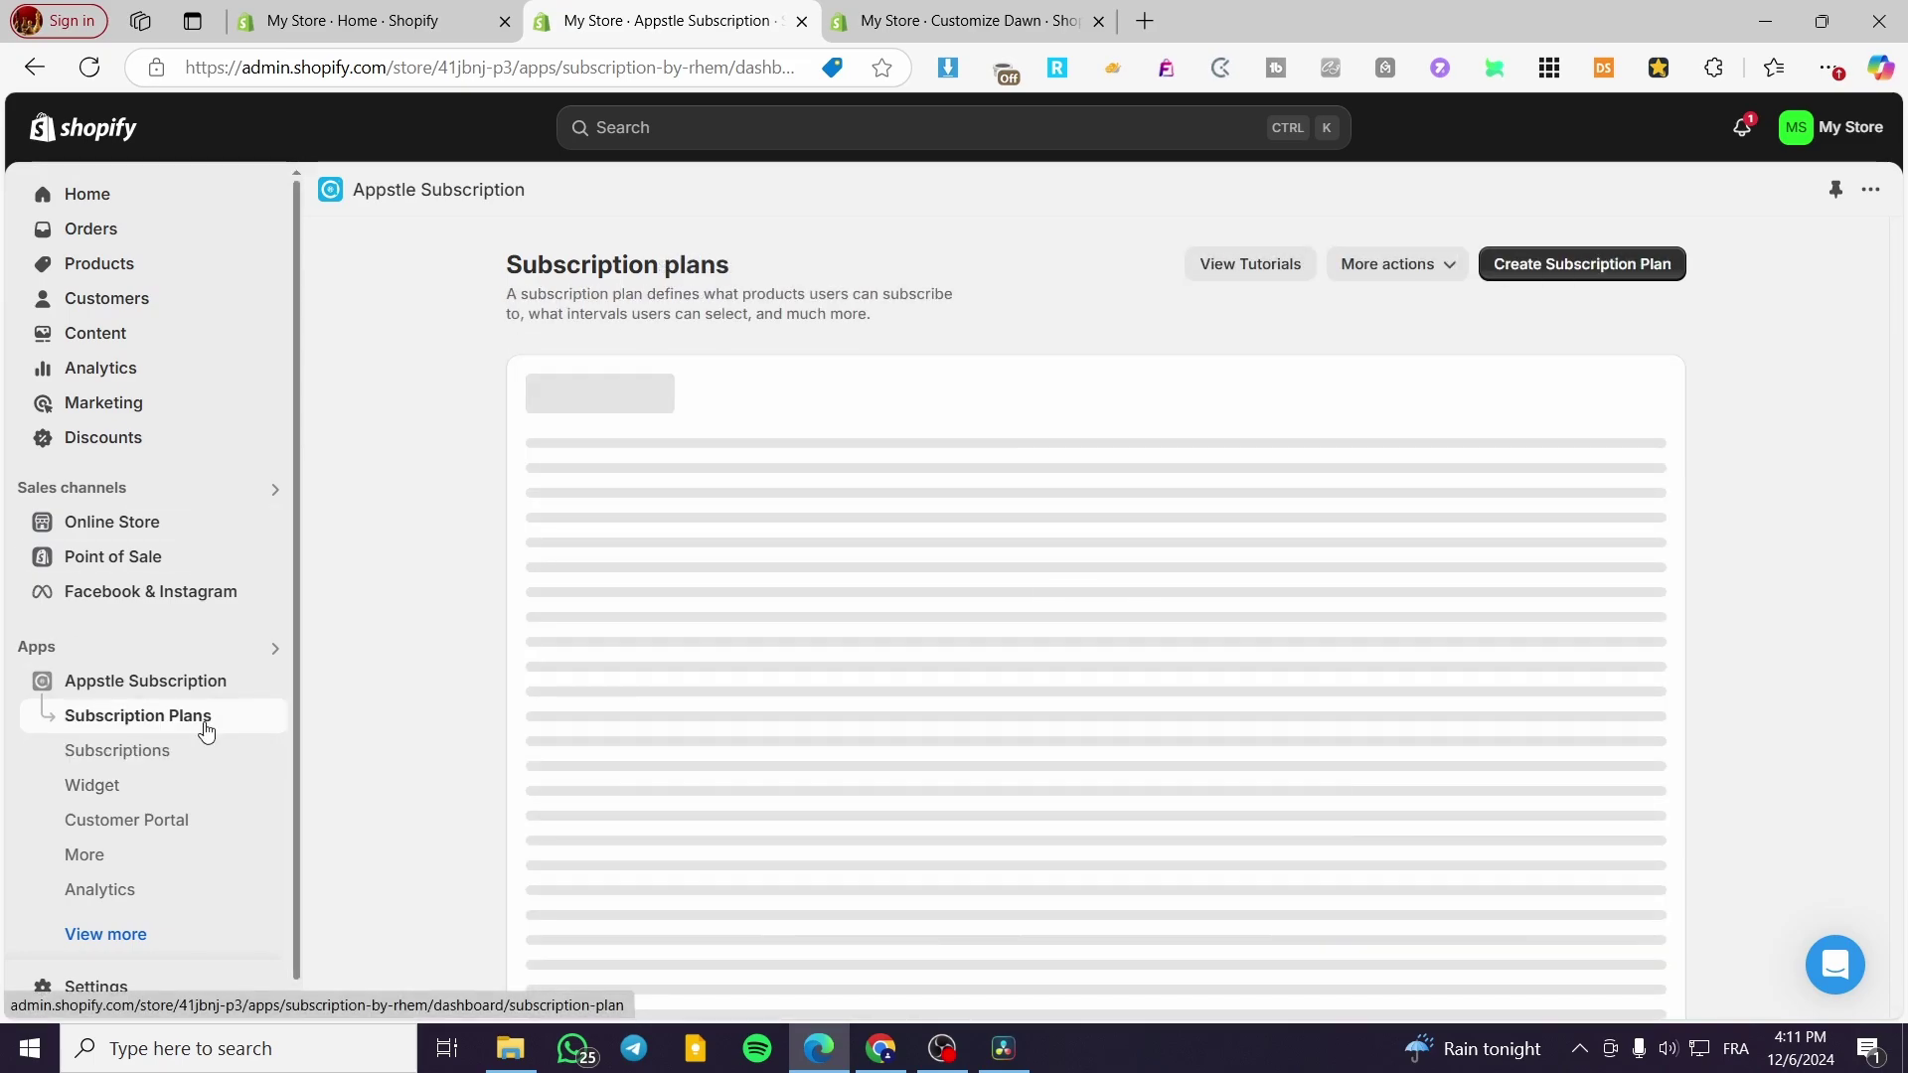